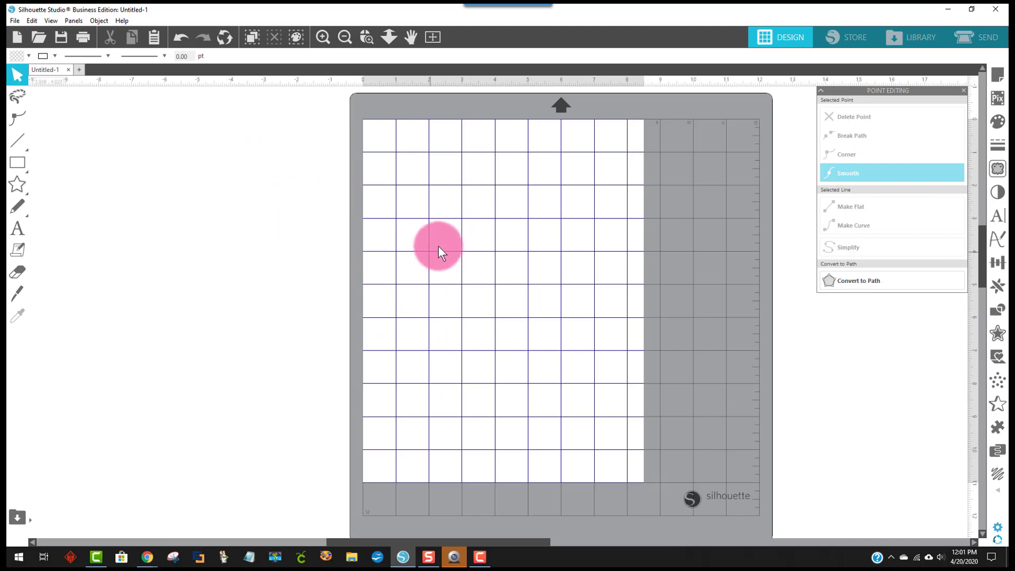
Paste the copied flower picture onto the page and move it to the page's upper area.
right_click(441, 246)
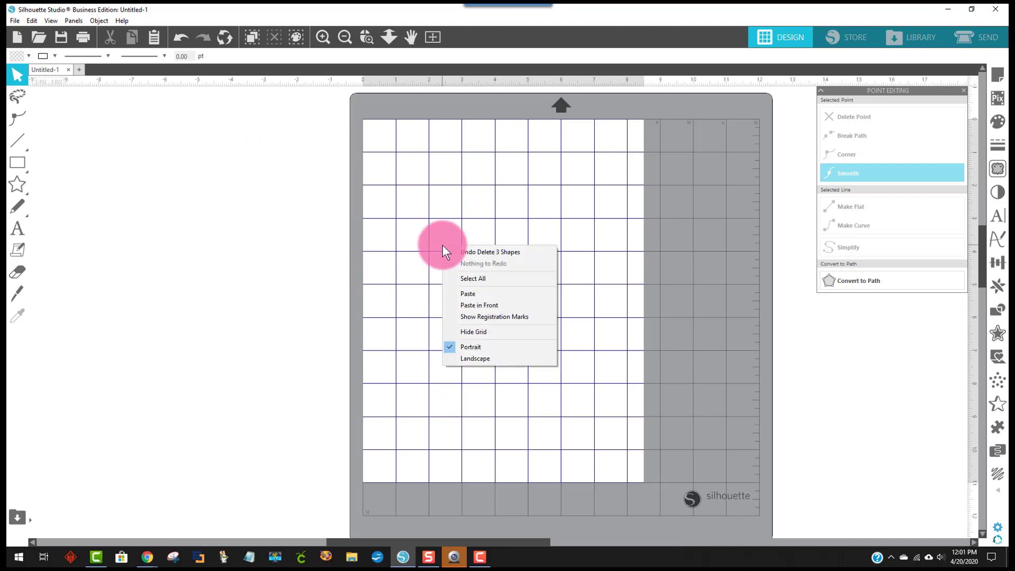
left_click(484, 297)
left_click_drag(509, 291, 493, 218)
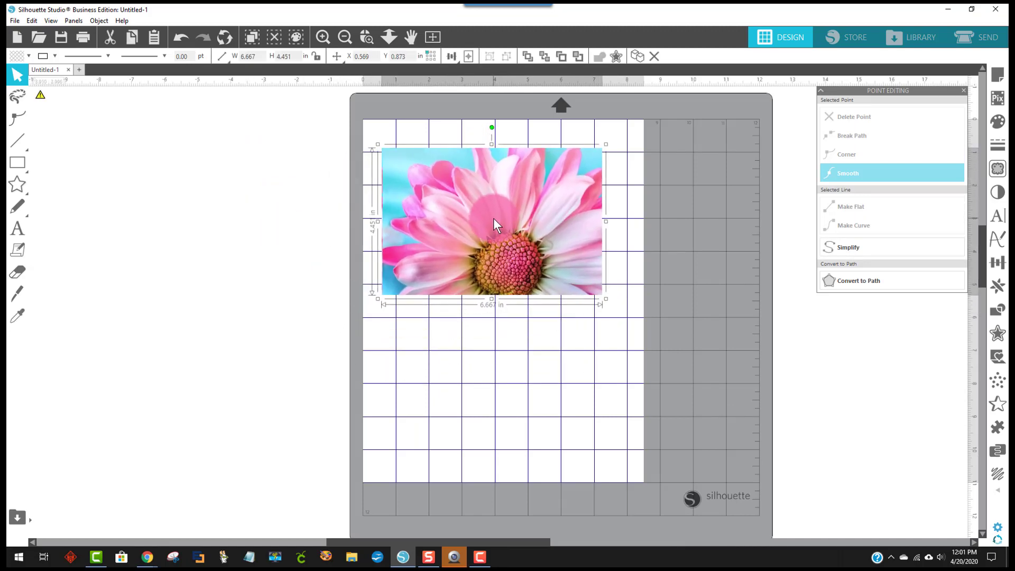
Slice a thin vertical strip off the flower picture's left edge with the Knife tool and delete the strip.
left_click(366, 37)
left_click(477, 368)
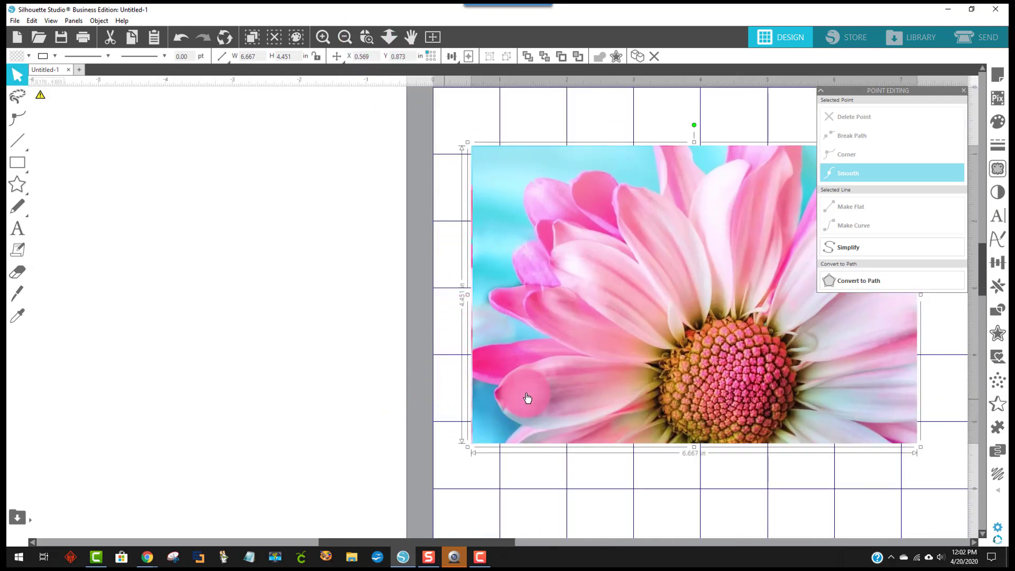
left_click(456, 260)
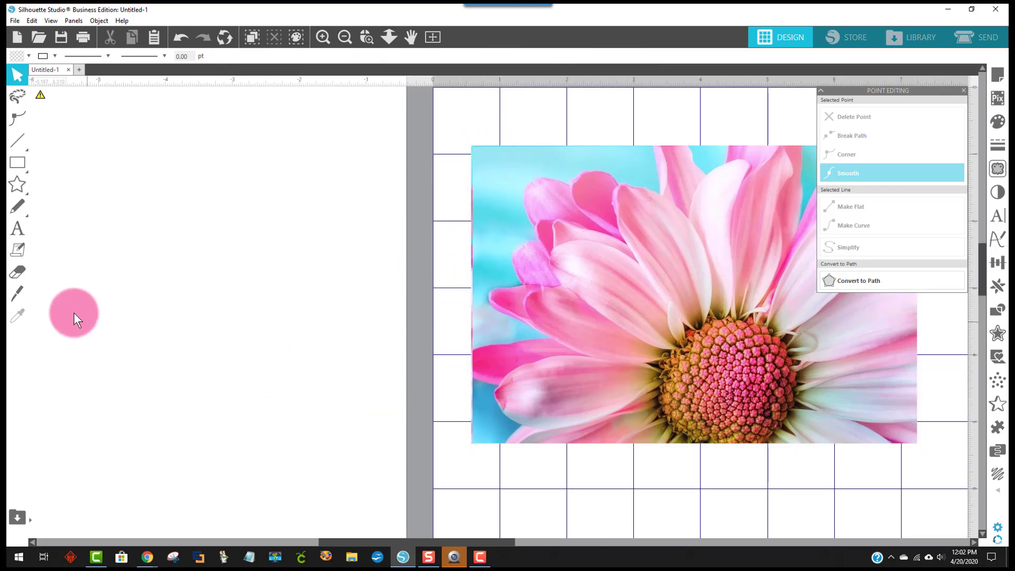
left_click(14, 301)
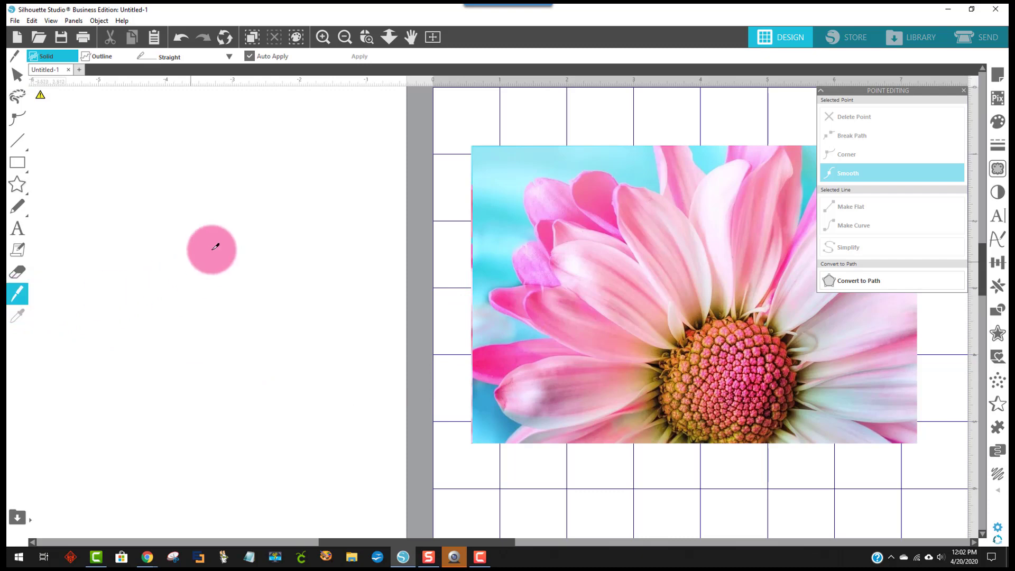
left_click_drag(479, 133, 453, 151)
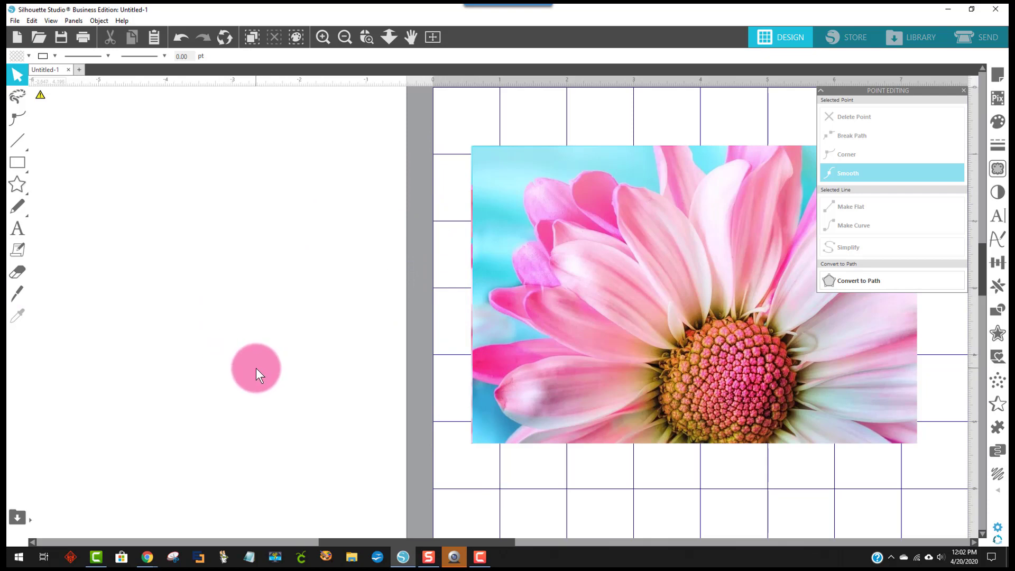
left_click(25, 286)
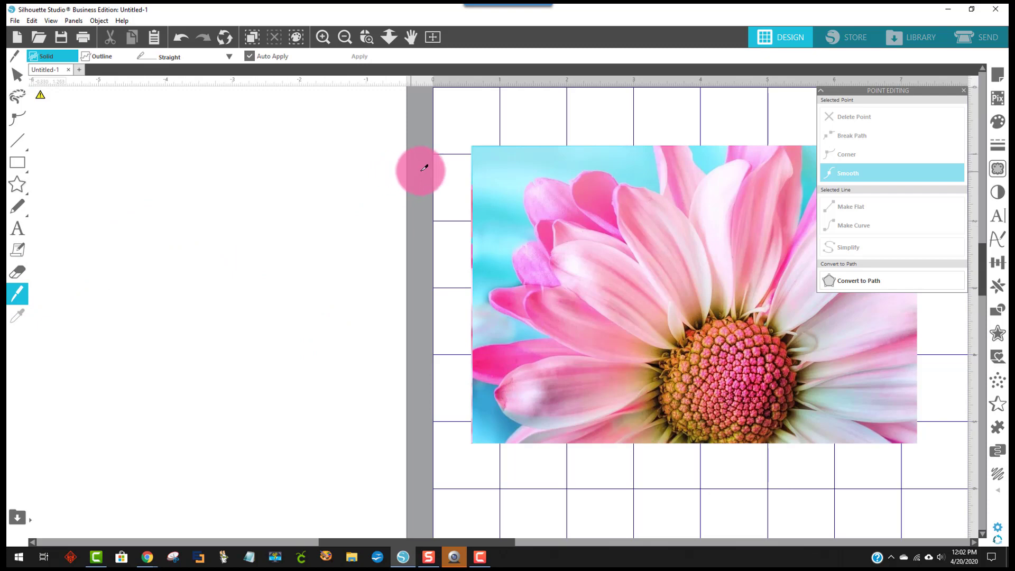
left_click_drag(466, 140, 474, 459)
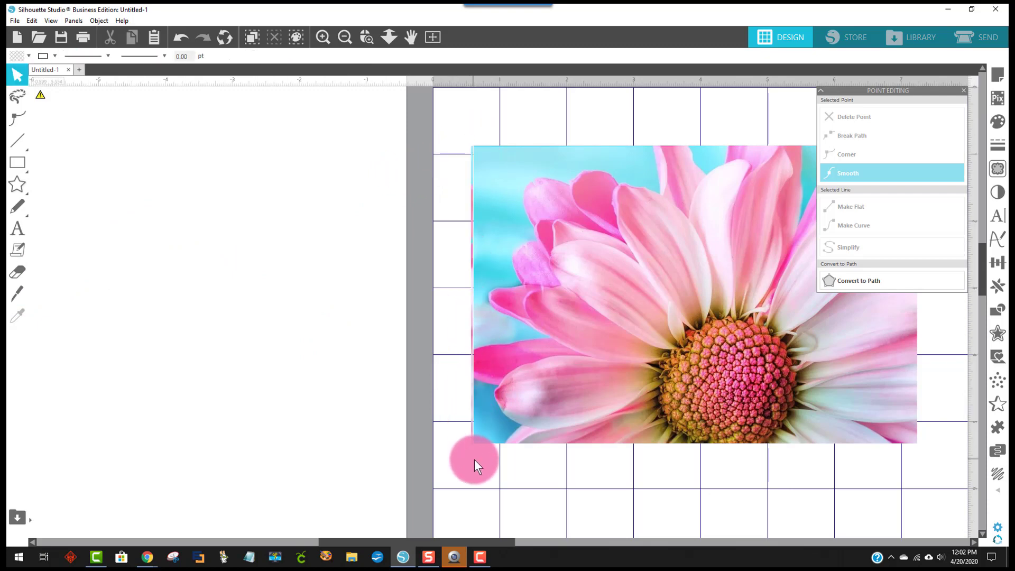
left_click_drag(471, 379, 371, 382)
key("Delete")
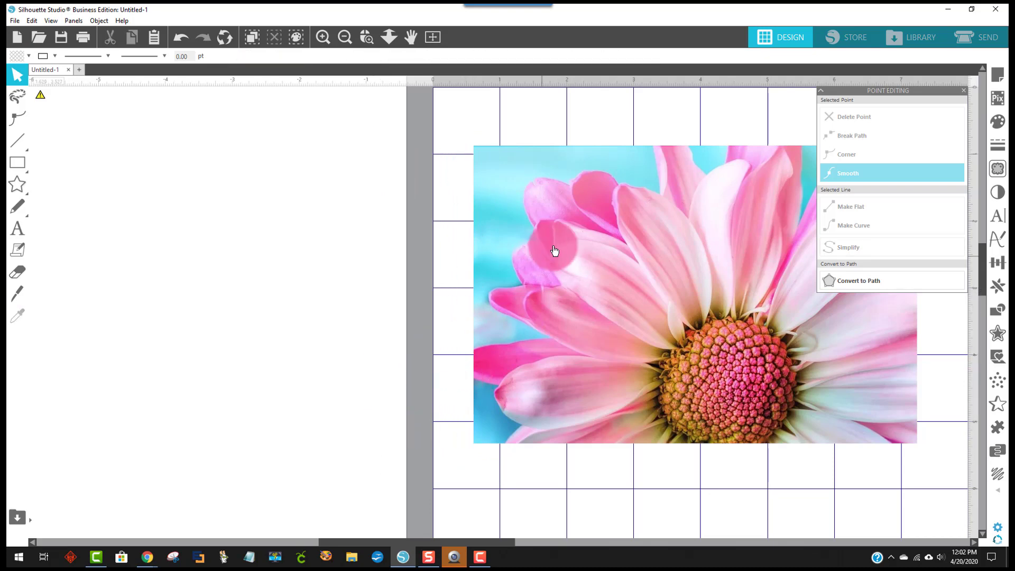
Draw a rectangle about 11.78 by 6.95 in and position it over the flower picture.
left_click_drag(354, 540, 449, 535)
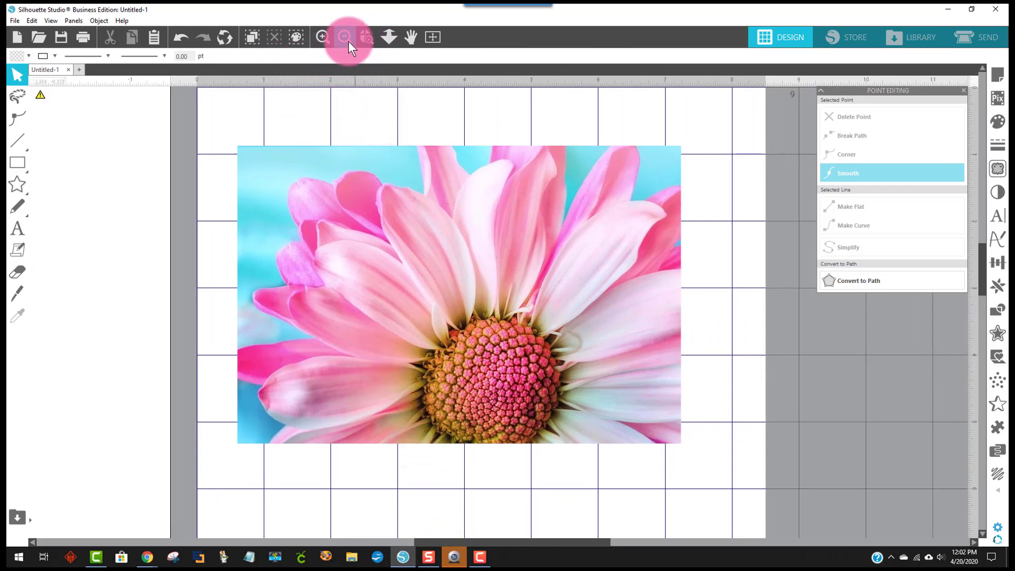
left_click(365, 38)
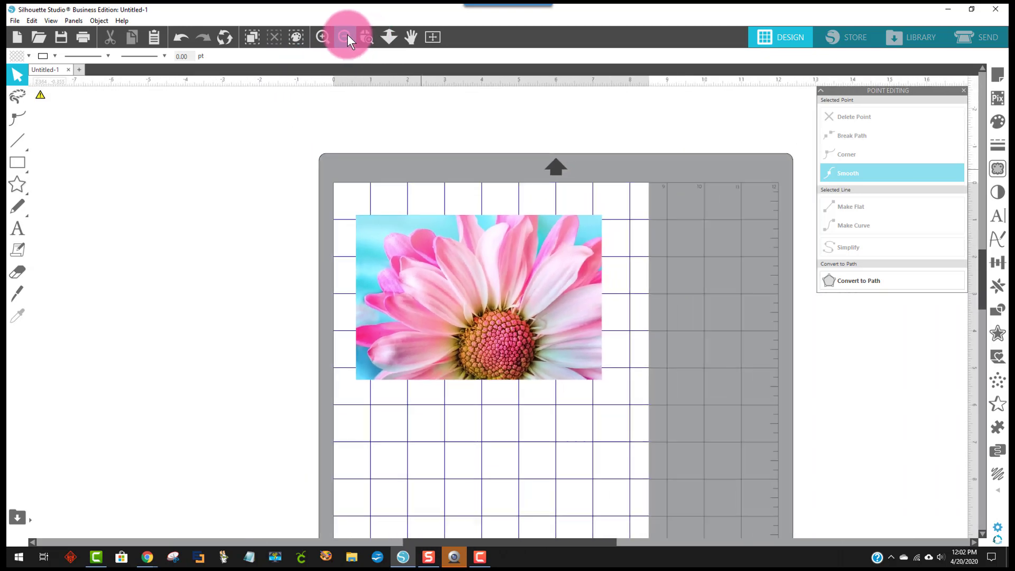
left_click(415, 248)
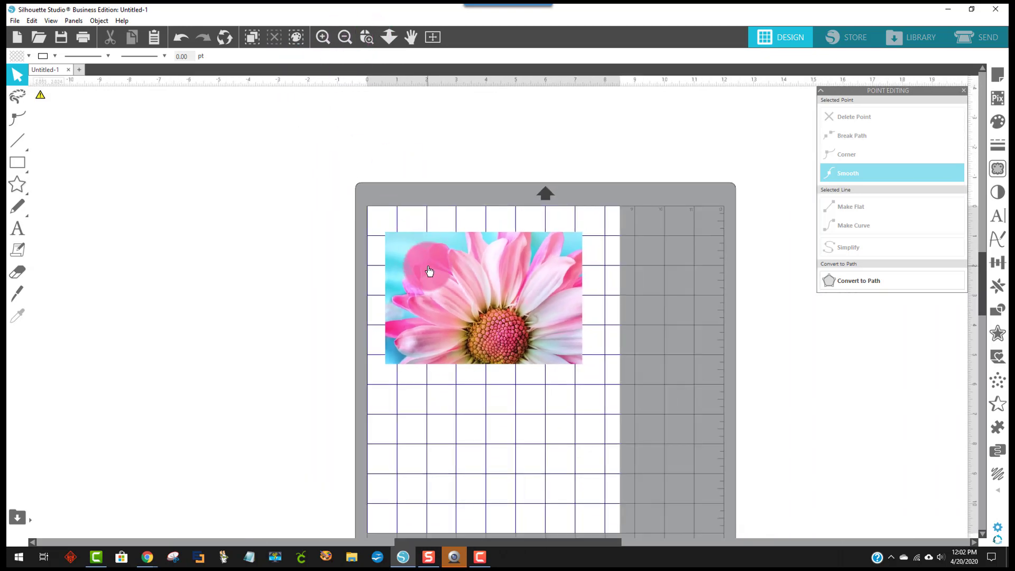
left_click(604, 373)
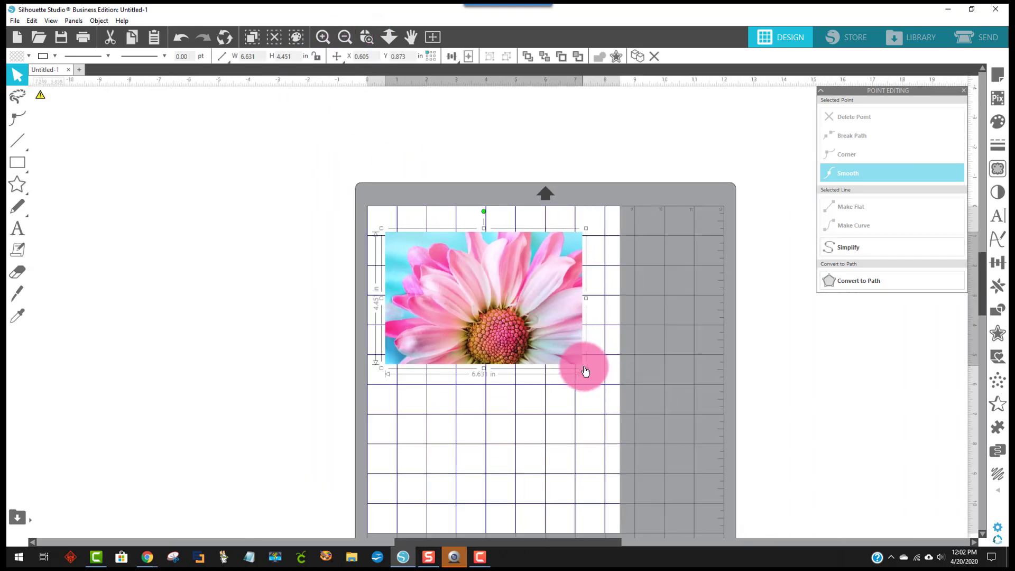
left_click(21, 163)
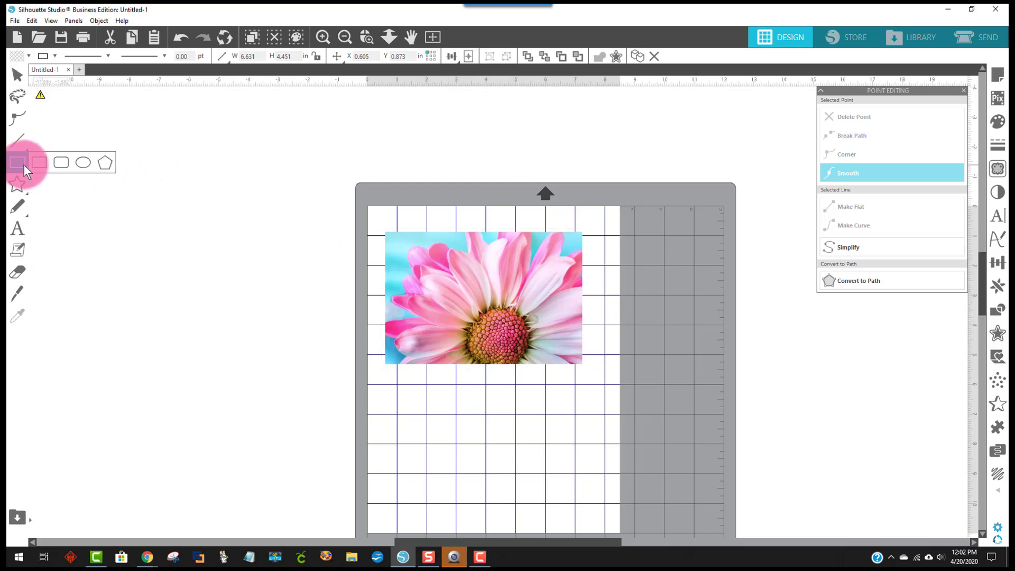
mouse_move(248, 156)
left_mouse_down()
mouse_move(530, 288)
mouse_move(601, 350)
mouse_move(598, 363)
left_mouse_up()
left_click(476, 295)
left_click_drag(481, 311, 548, 338)
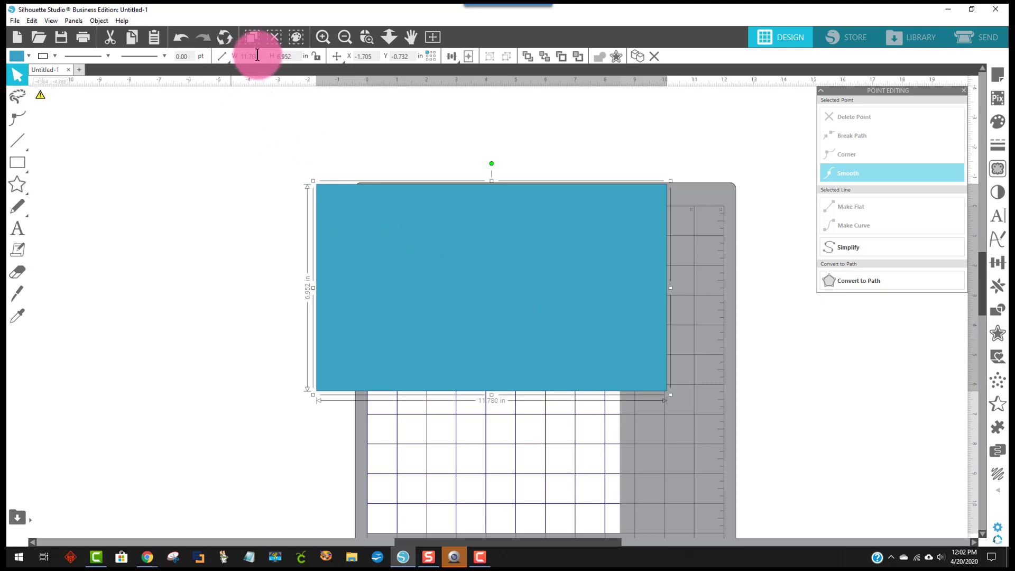
Set the rectangle's width to 4.525 in and height to 5 in, and move it off the mat beside the picture.
left_click_drag(257, 56, 227, 56)
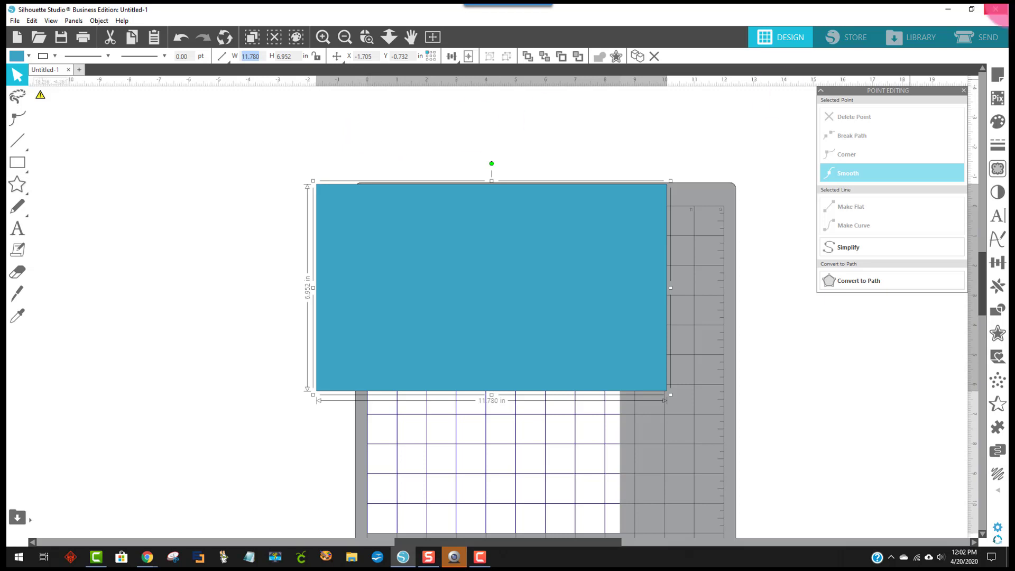
type("4.525")
key("Return")
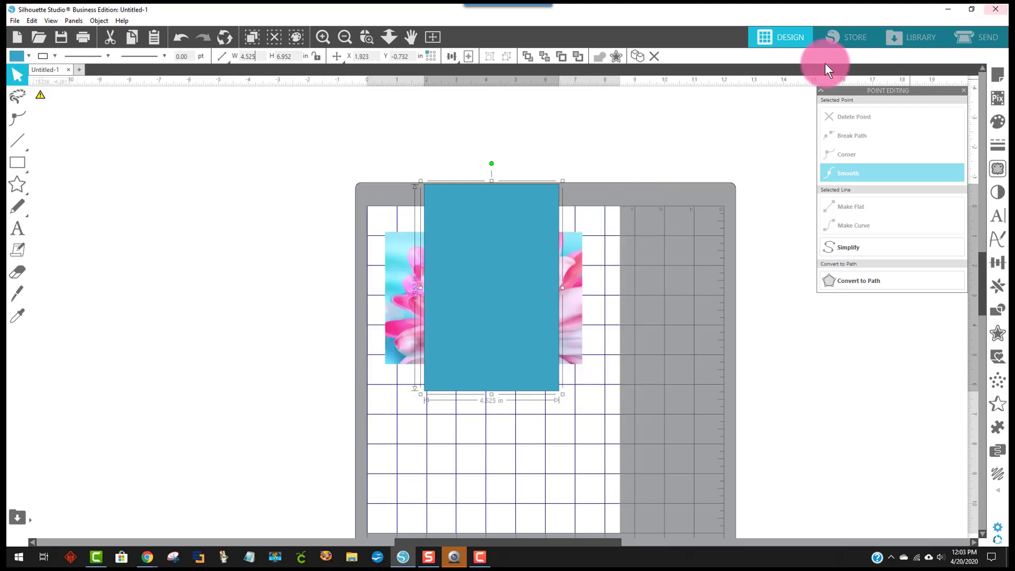
left_click(285, 56)
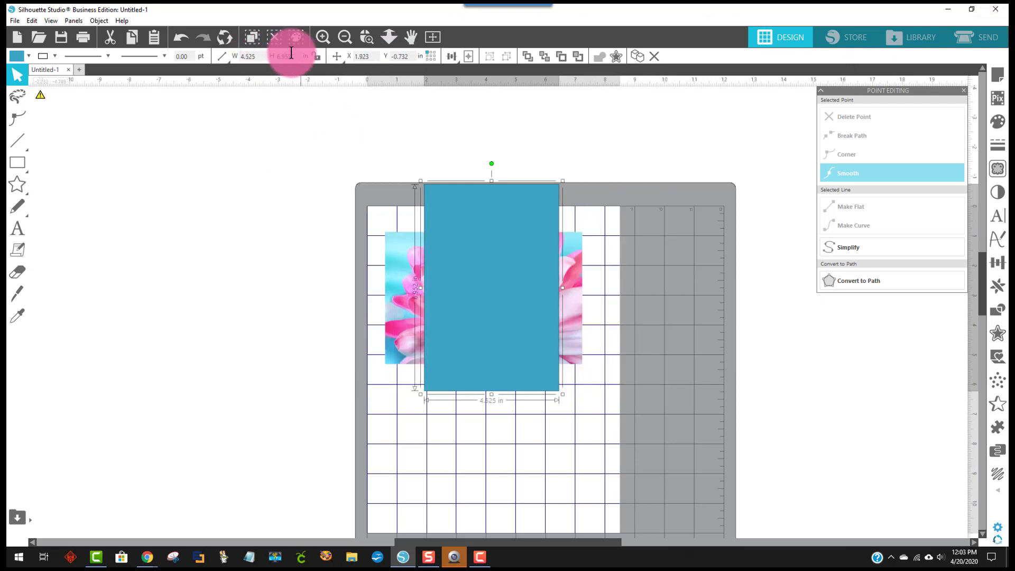
type("5")
key("Return")
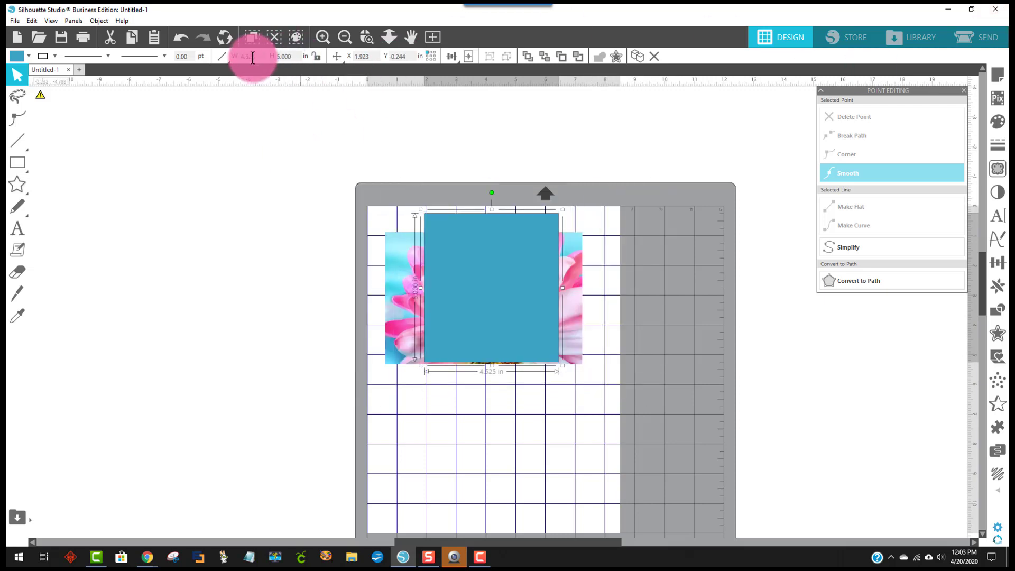
left_click_drag(478, 283, 275, 293)
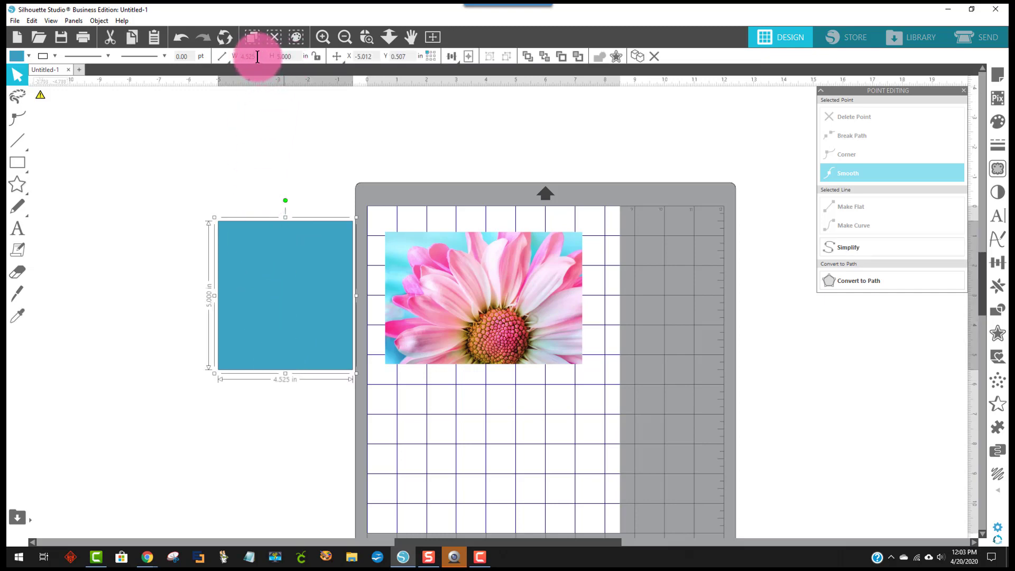
Set the rectangle's width to 4.25 in, rotate it 90 degrees to landscape, and move it over the top part of the picture.
key("BackSpace")
key("BackSpace")
key("BackSpace")
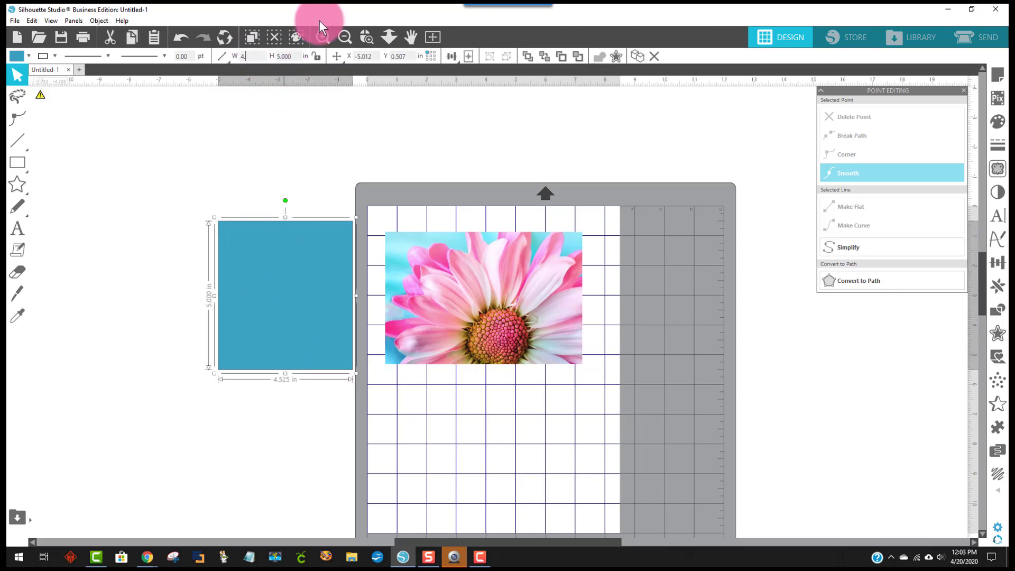
type("25")
key("Return")
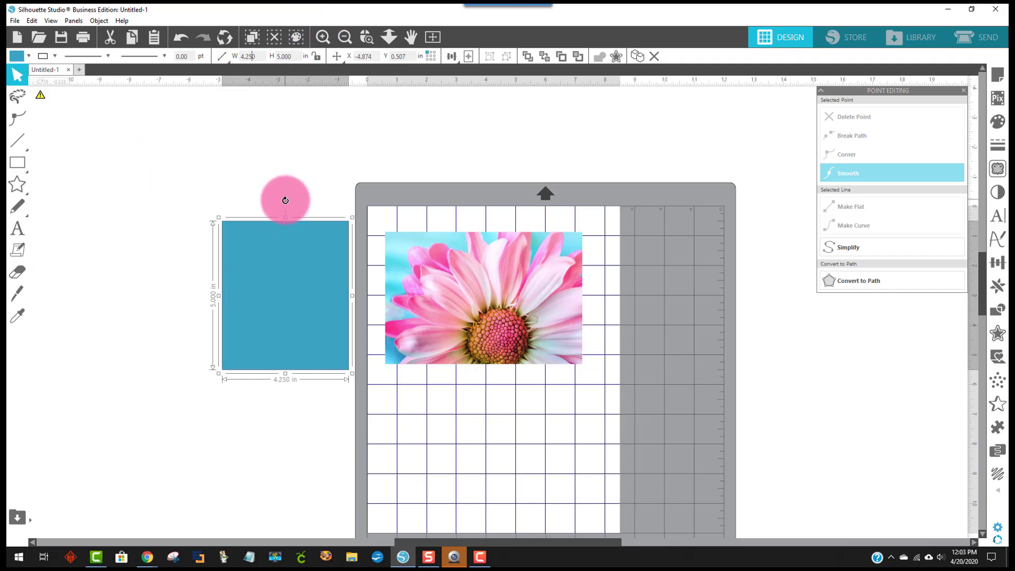
left_click_drag(284, 200, 477, 208)
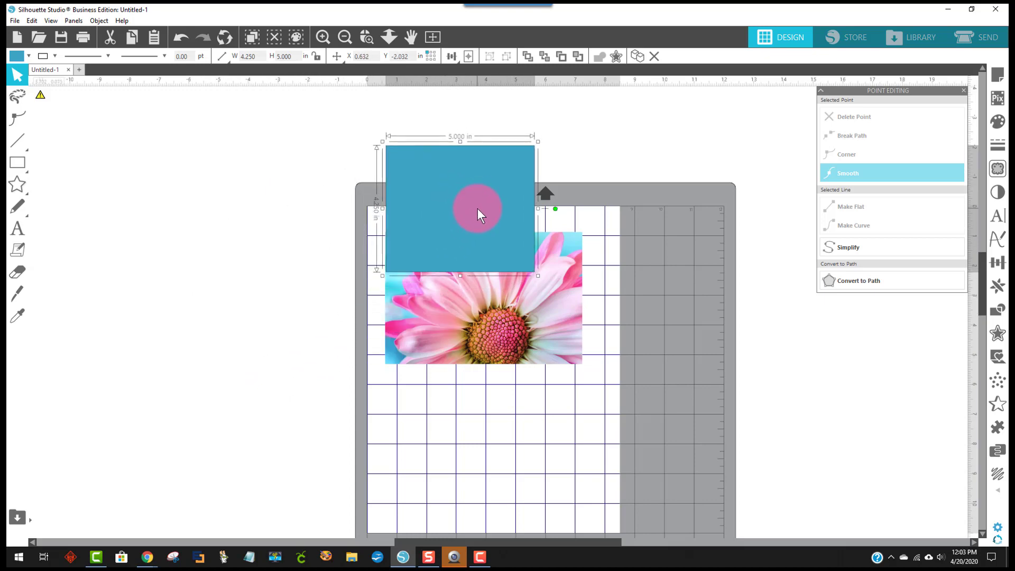
Scale the flower picture down proportionally to about 4.08 by 2.74 in and position it below the blue rectangle.
left_click(480, 331)
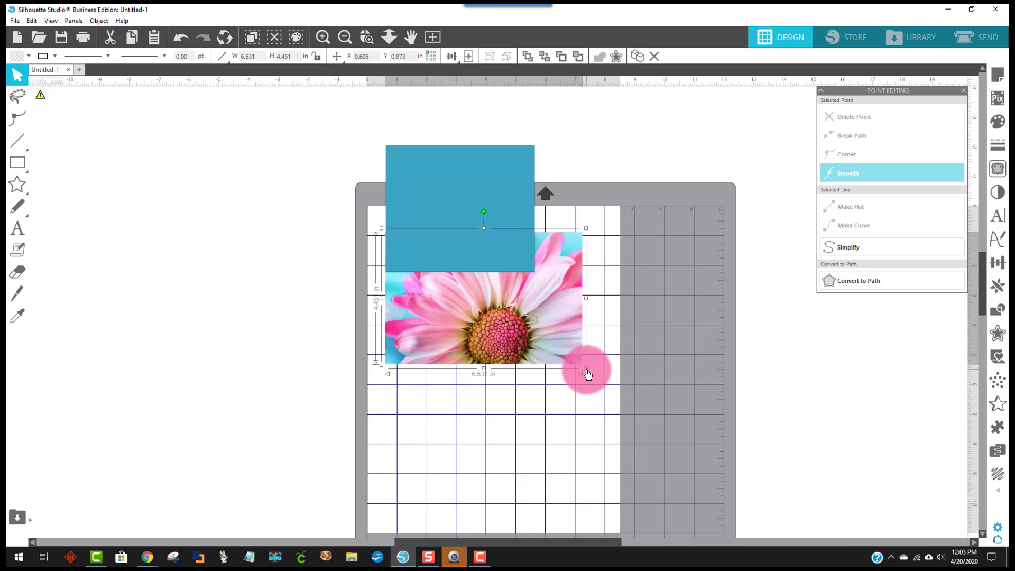
left_click_drag(584, 367, 487, 351)
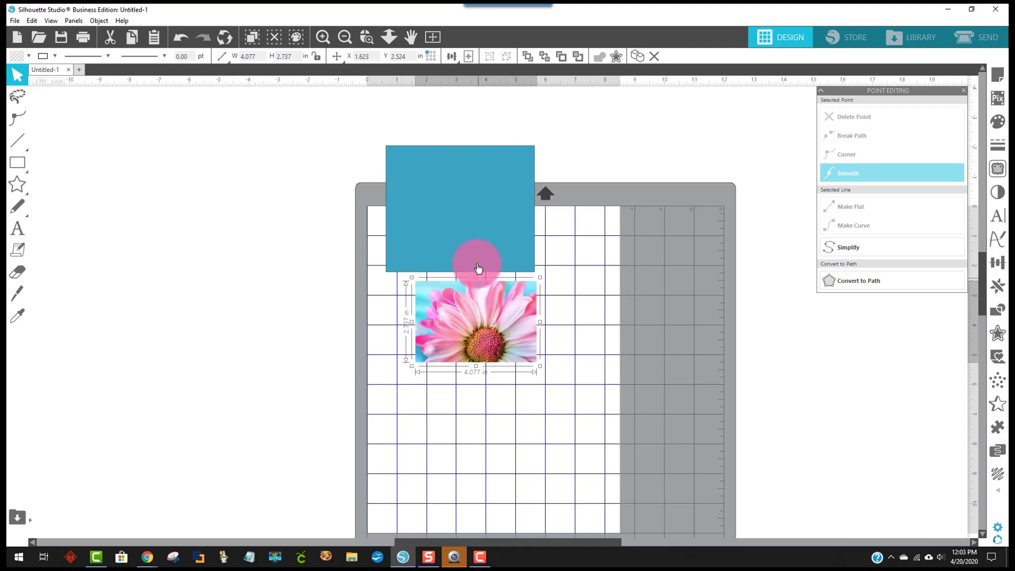
mouse_move(483, 335)
left_mouse_down()
mouse_move(472, 281)
mouse_move(468, 336)
mouse_move(475, 305)
mouse_move(462, 290)
mouse_move(473, 297)
mouse_move(473, 347)
left_mouse_up()
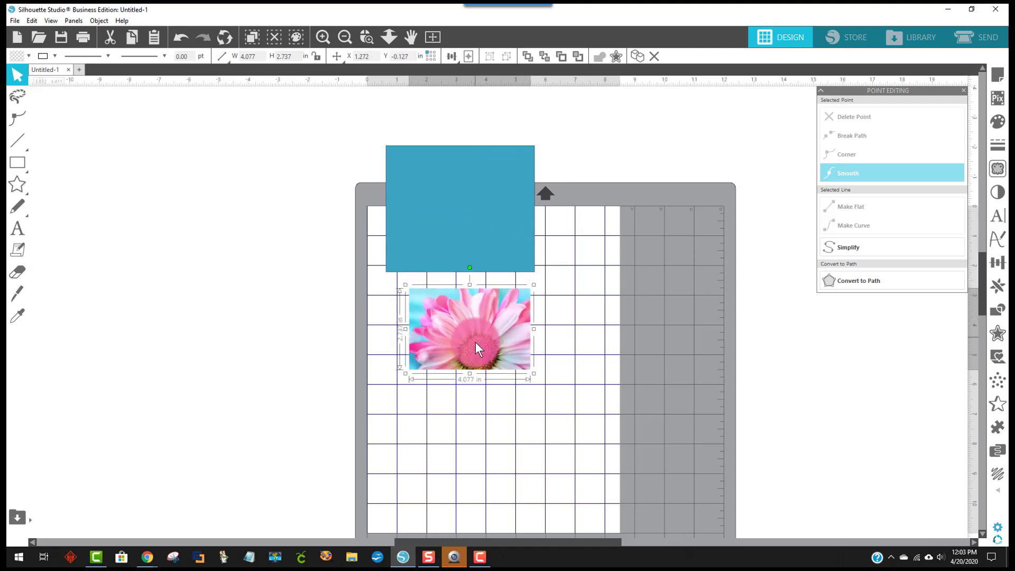
Bring the flower picture to the front and place it roughly centred on the blue rectangle.
right_click(473, 347)
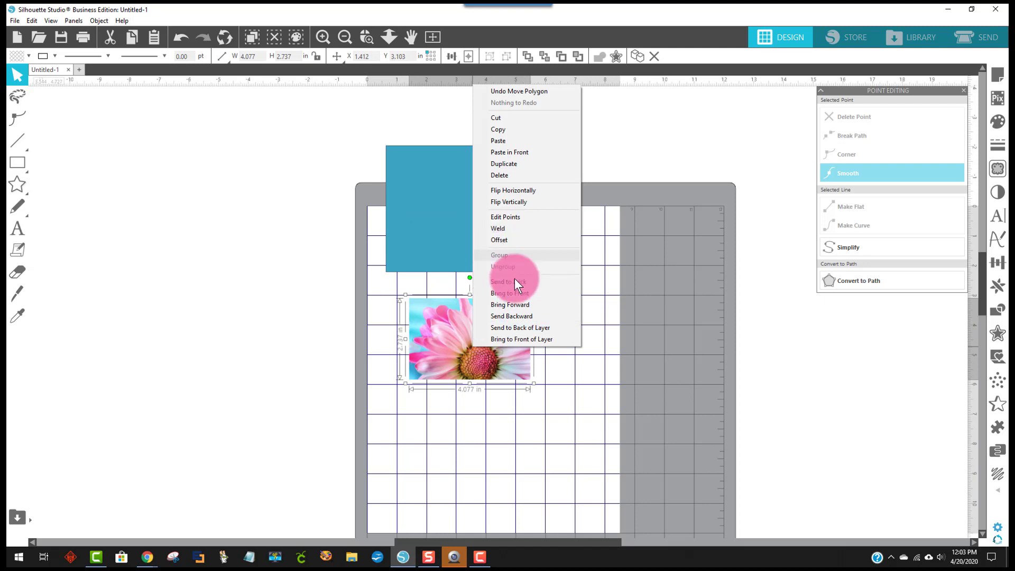
left_click(515, 295)
left_click_drag(483, 361, 470, 230)
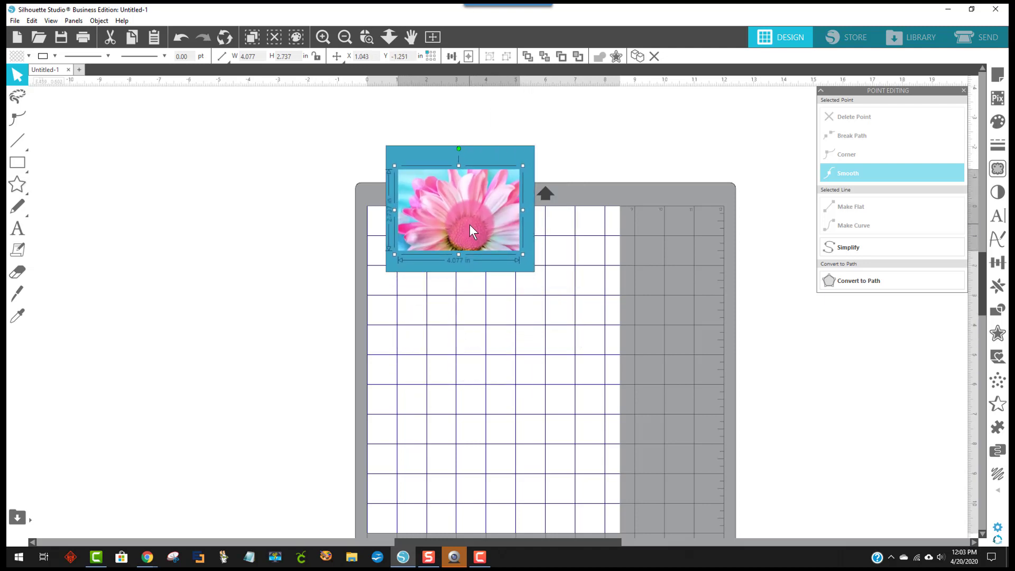
left_click(530, 299)
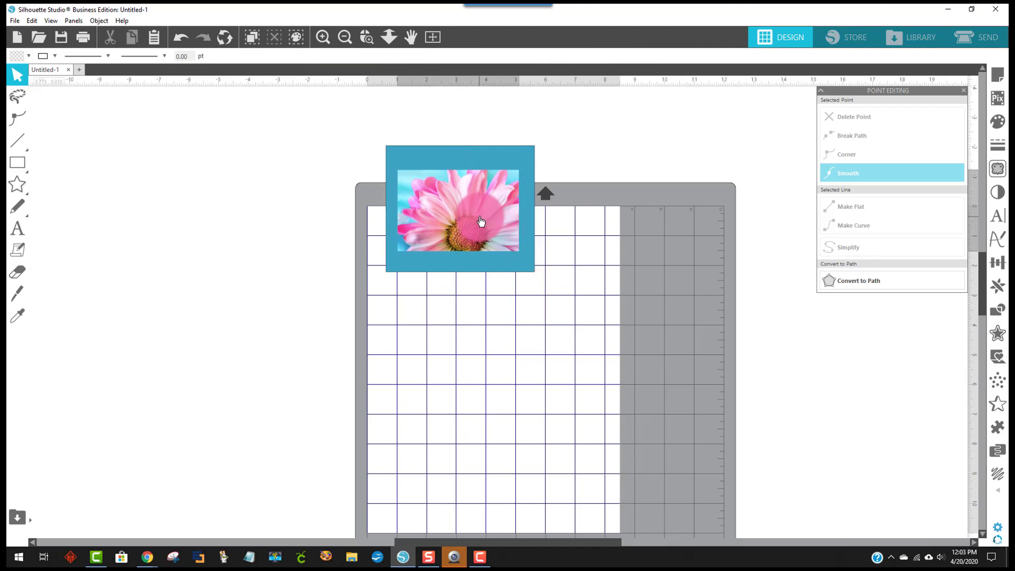
left_click_drag(483, 233, 477, 216)
left_click(477, 176)
Change the fill colour of the rectangle behind the flower picture to white.
left_click(476, 150)
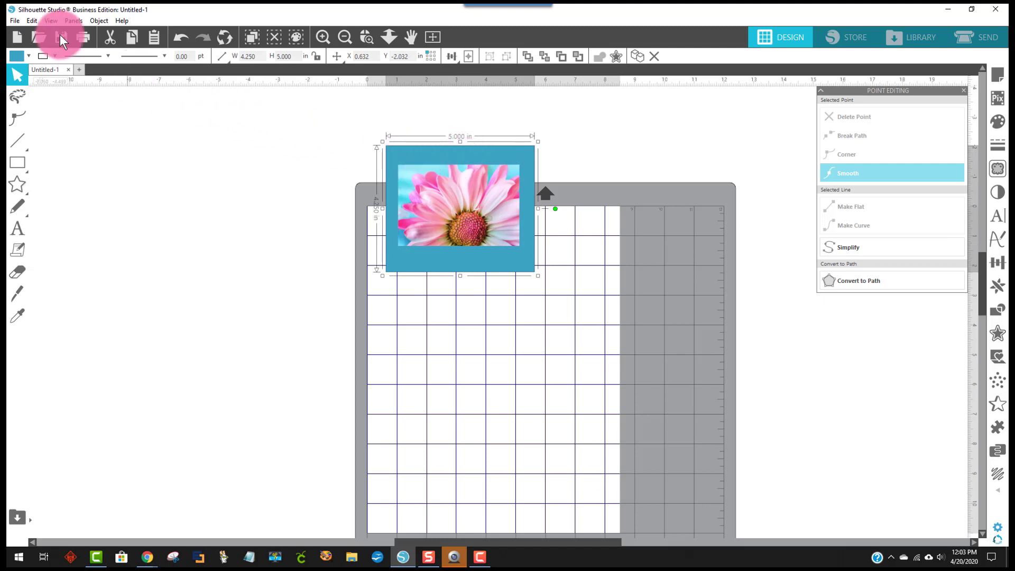
left_click(16, 55)
left_click(17, 71)
left_click(350, 247)
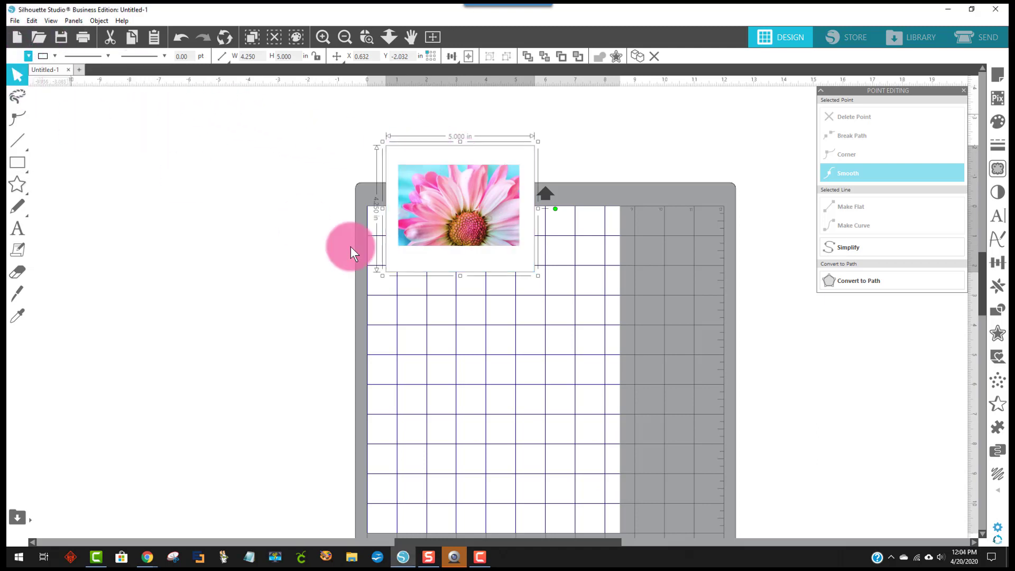
left_click(588, 414)
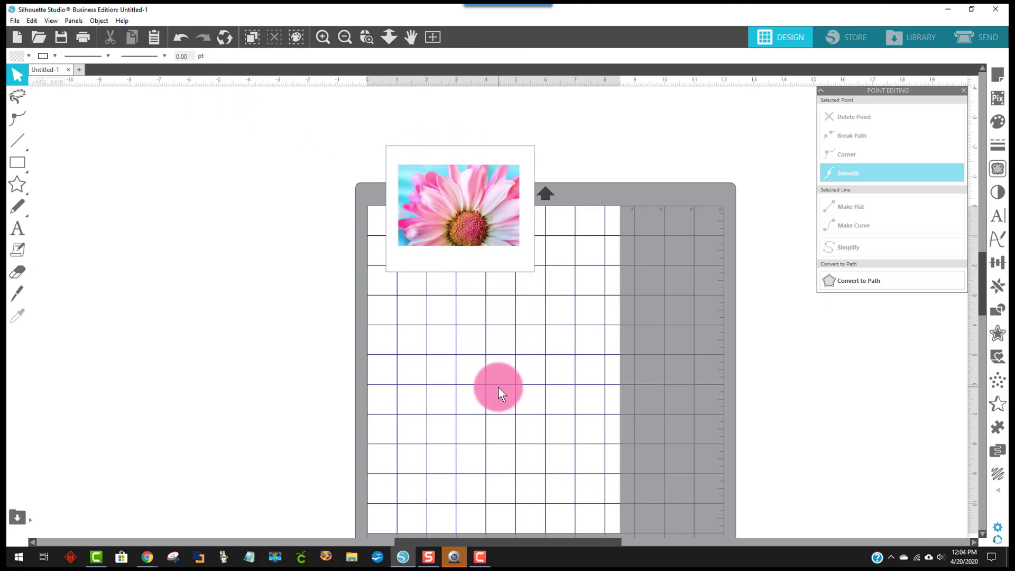
Set the width of the white rectangle behind the flower picture to 4 in.
left_click(427, 157)
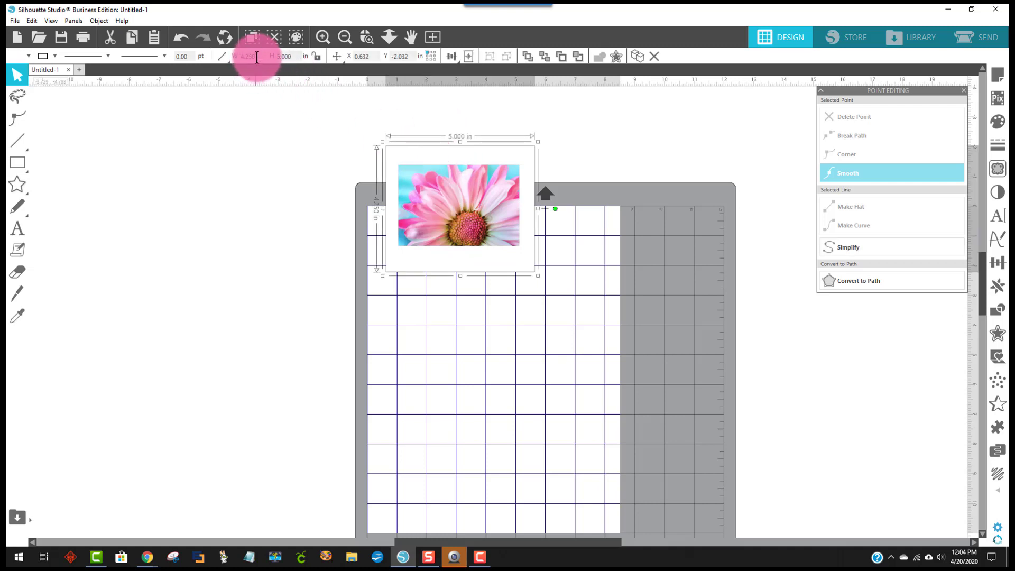
type("4")
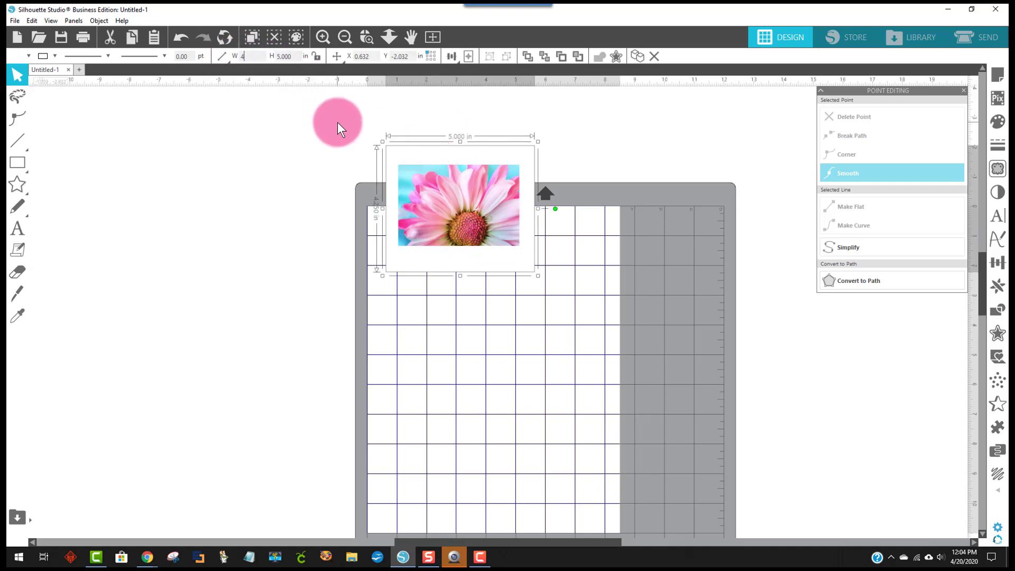
key("Return")
left_click(287, 55)
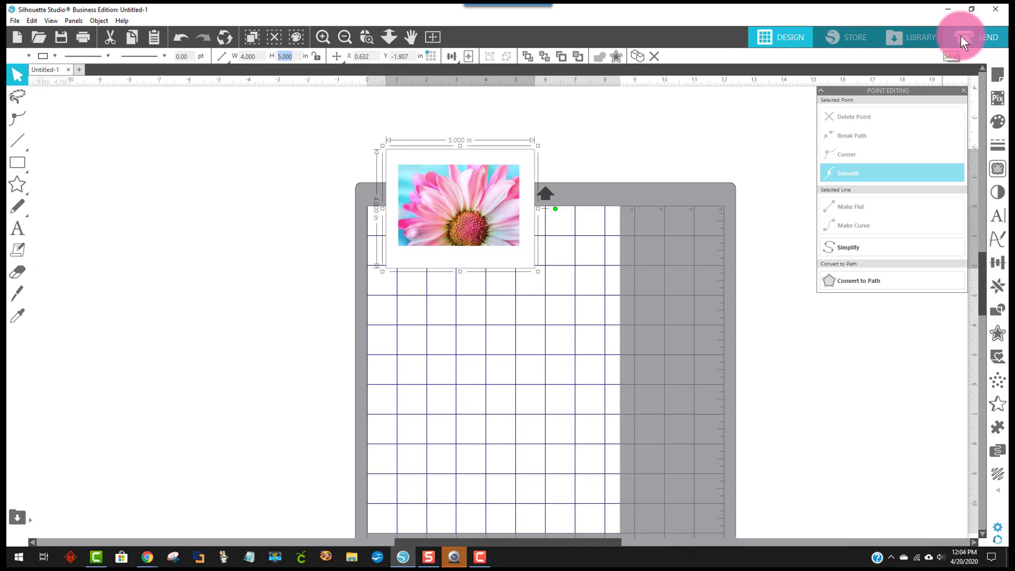
left_click(676, 262)
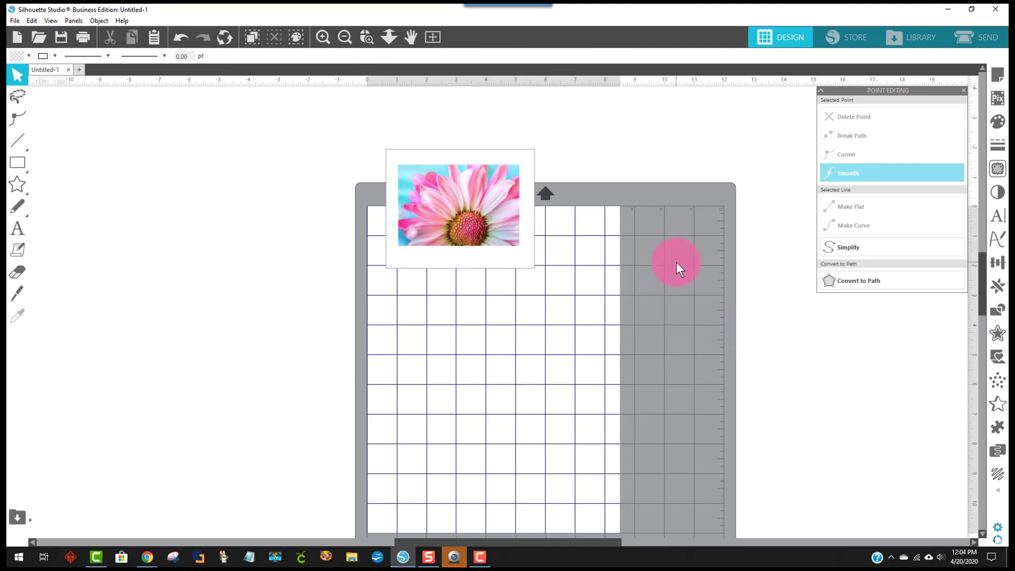
Nudge the flower picture slightly up and to the left on the white rectangle.
left_click_drag(485, 209, 484, 210)
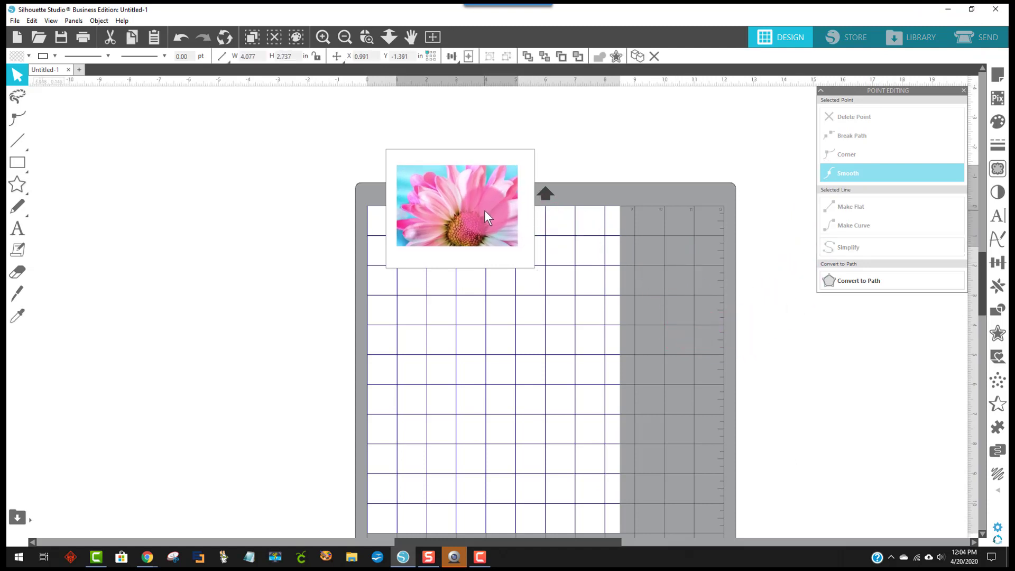
left_click(581, 271)
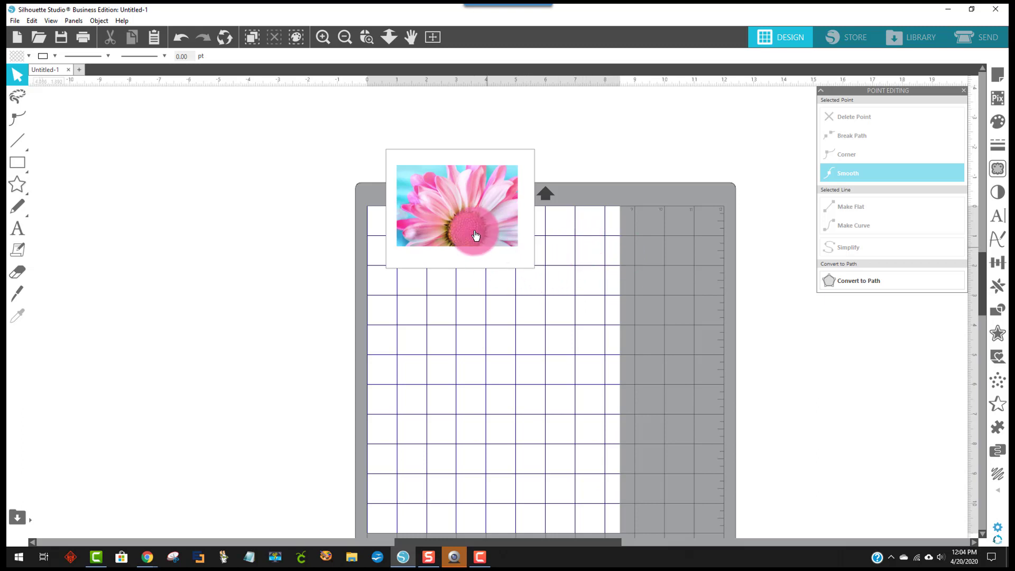
left_click_drag(471, 231, 473, 227)
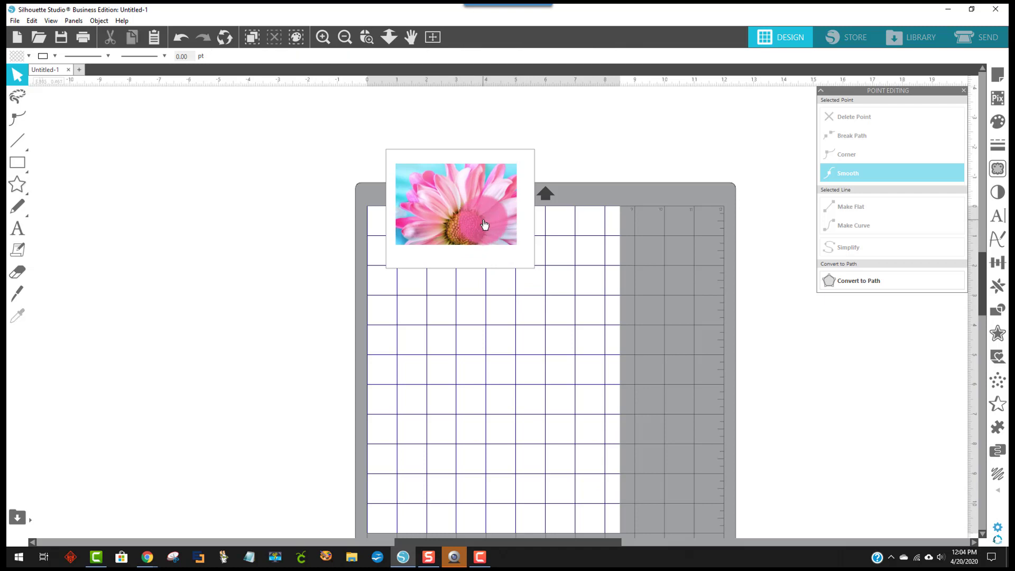
Move the white rectangle and flower picture together onto the upper part of the mat and group them.
left_click_drag(386, 154, 584, 299)
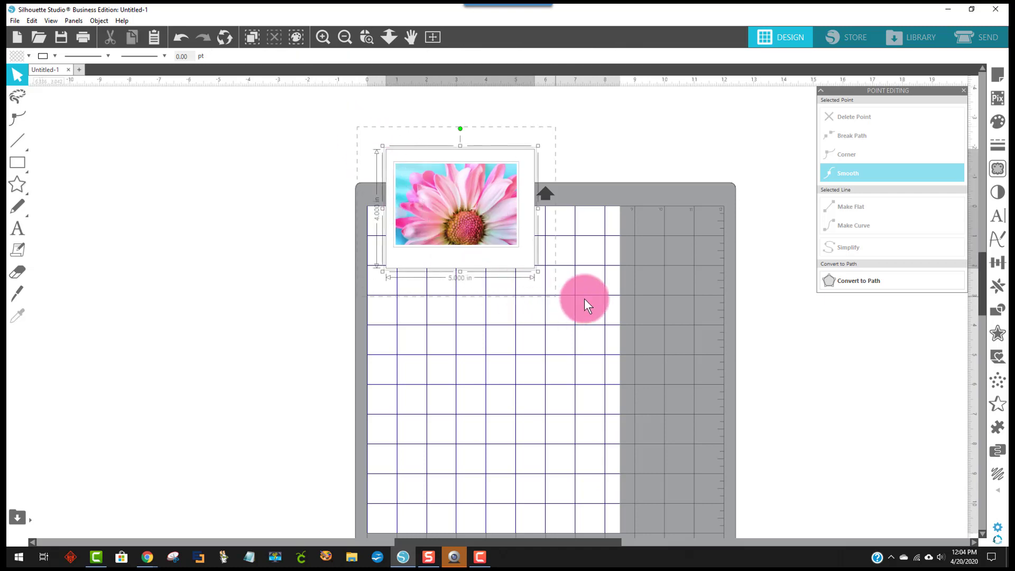
left_click_drag(462, 210, 473, 277)
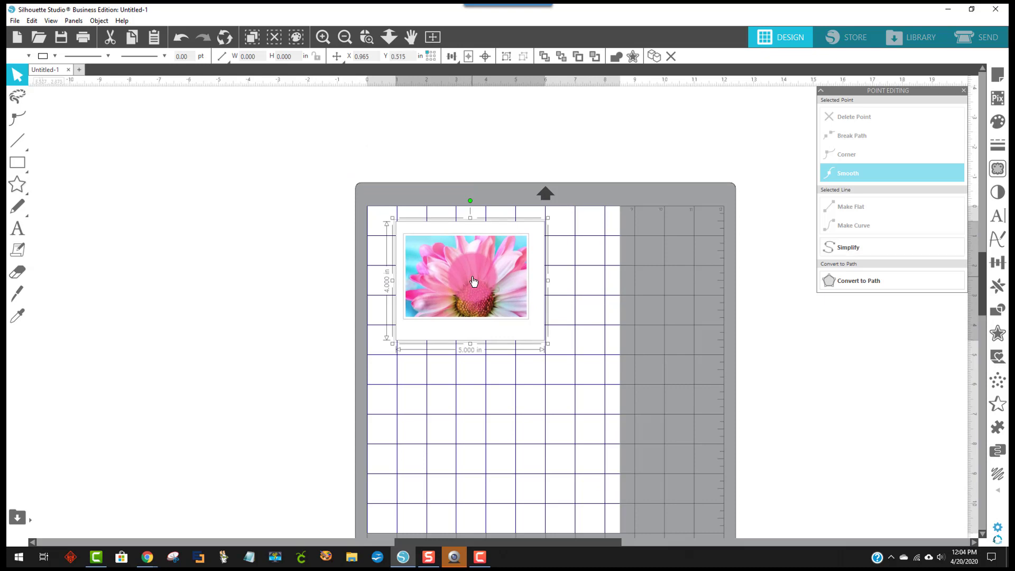
right_click(471, 277)
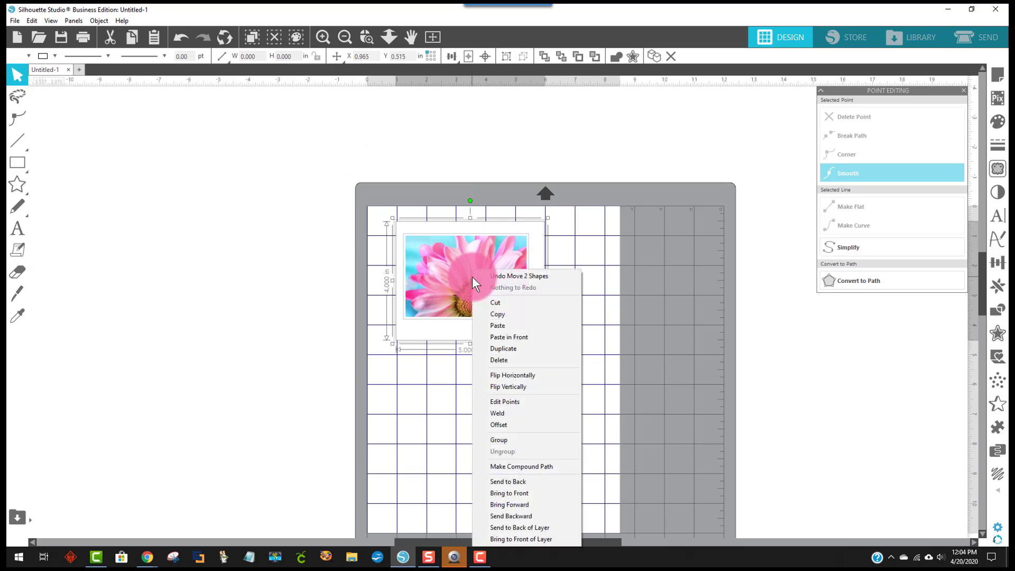
left_click(511, 438)
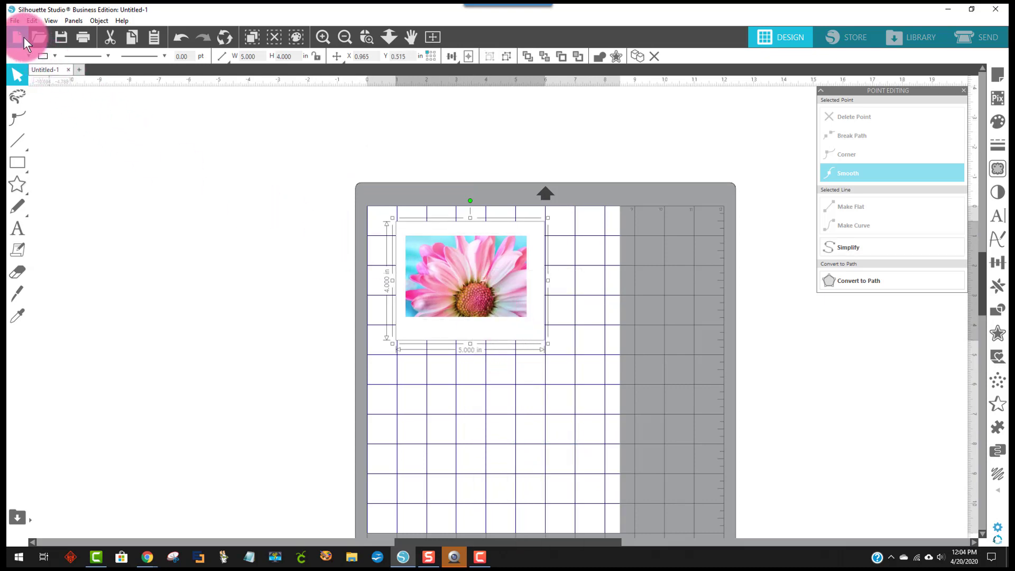
Save the grouped card selection to the Downloads folder as a JPEG named for its recipient, at 150 dots per inch.
left_click(13, 20)
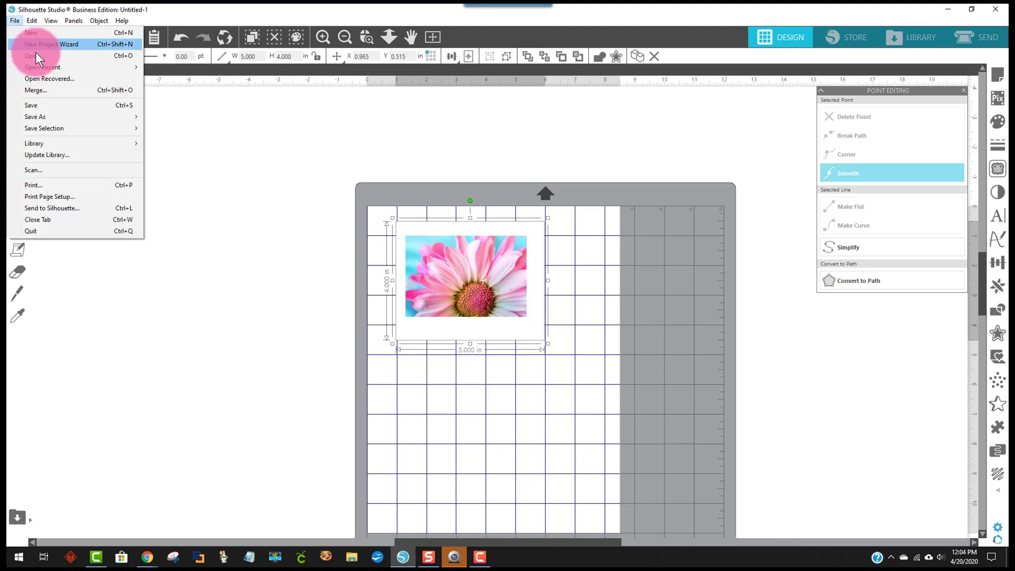
mouse_move(51, 126)
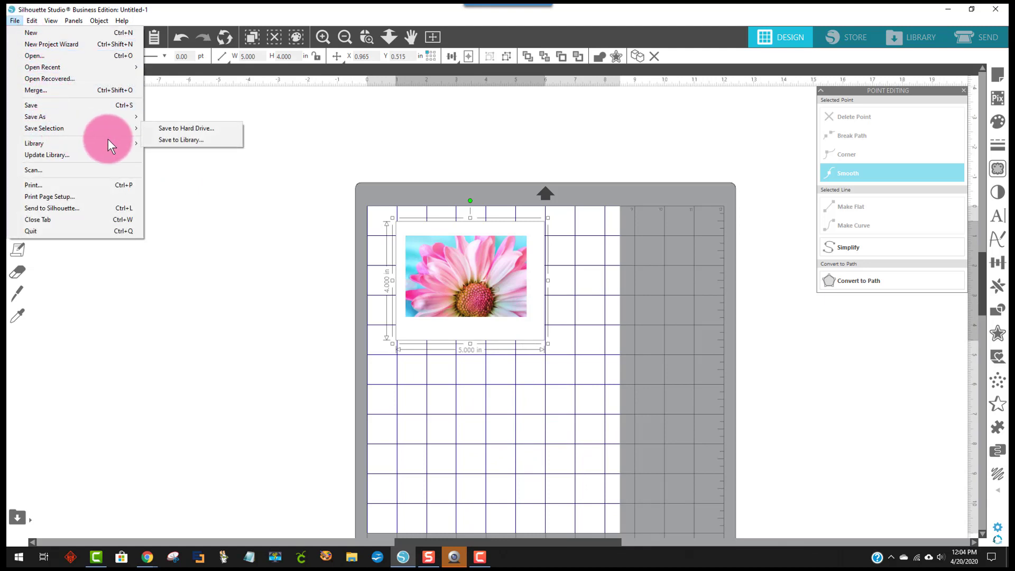
left_click(221, 128)
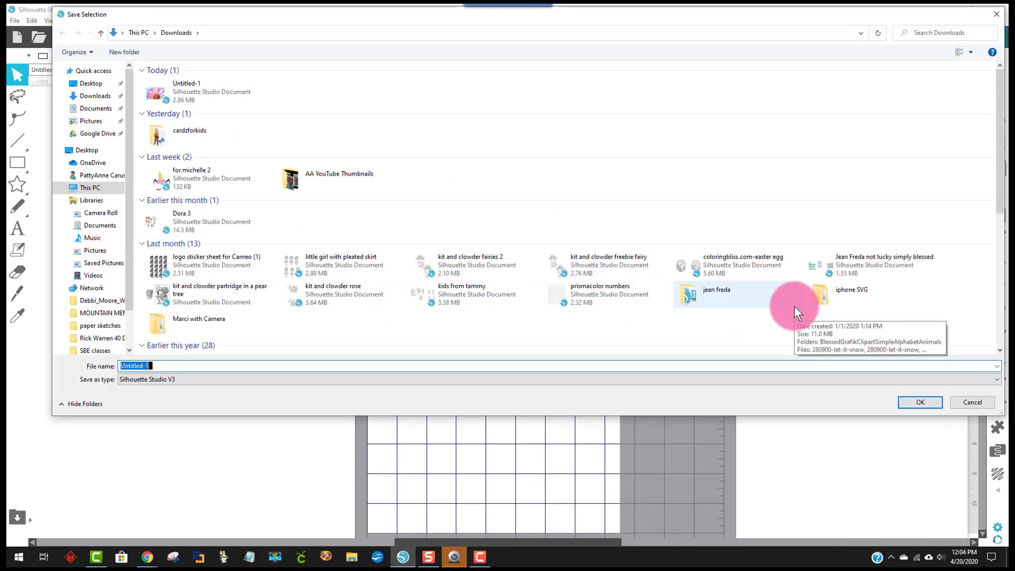
type("for lou")
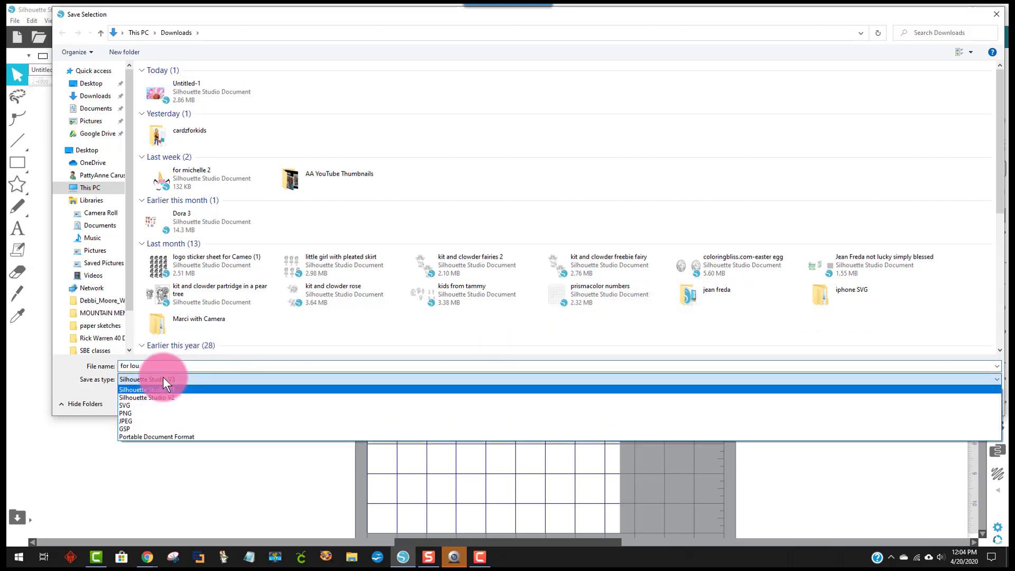
left_click(144, 420)
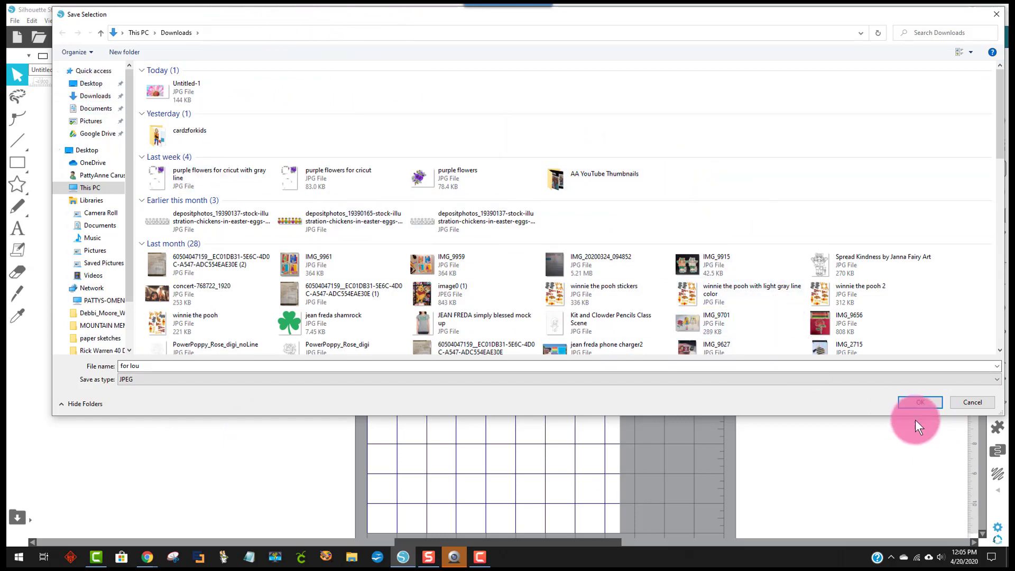
left_click(918, 401)
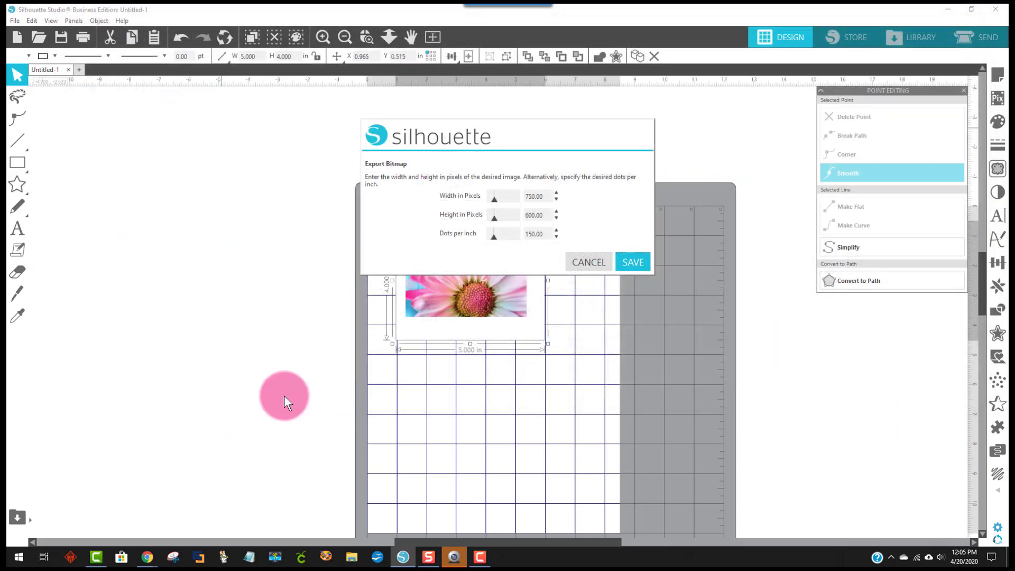
left_click(634, 264)
Delete the grouped card from the mat and merge the exported JPEG of it into the document.
left_click(481, 301)
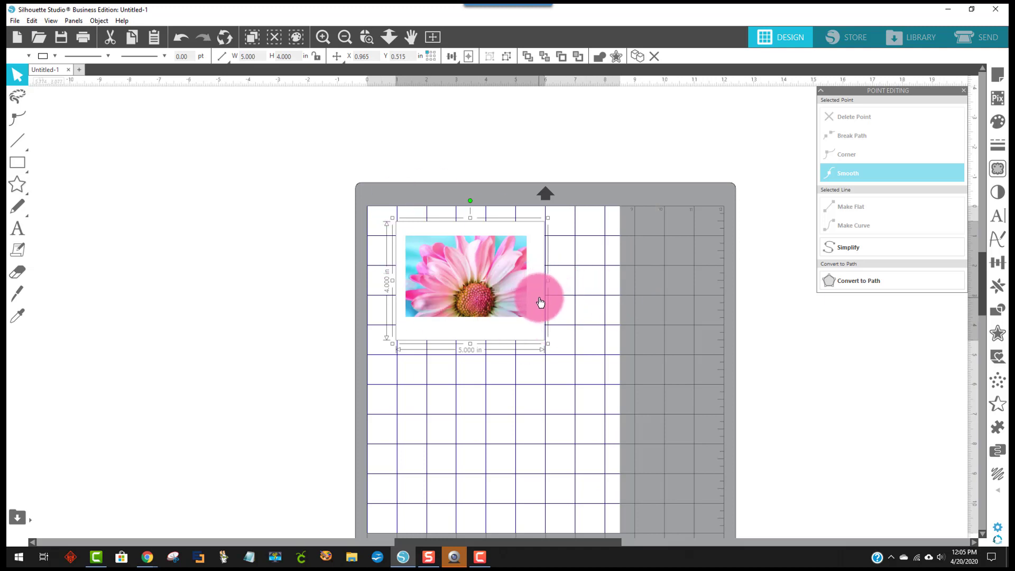
key("Delete")
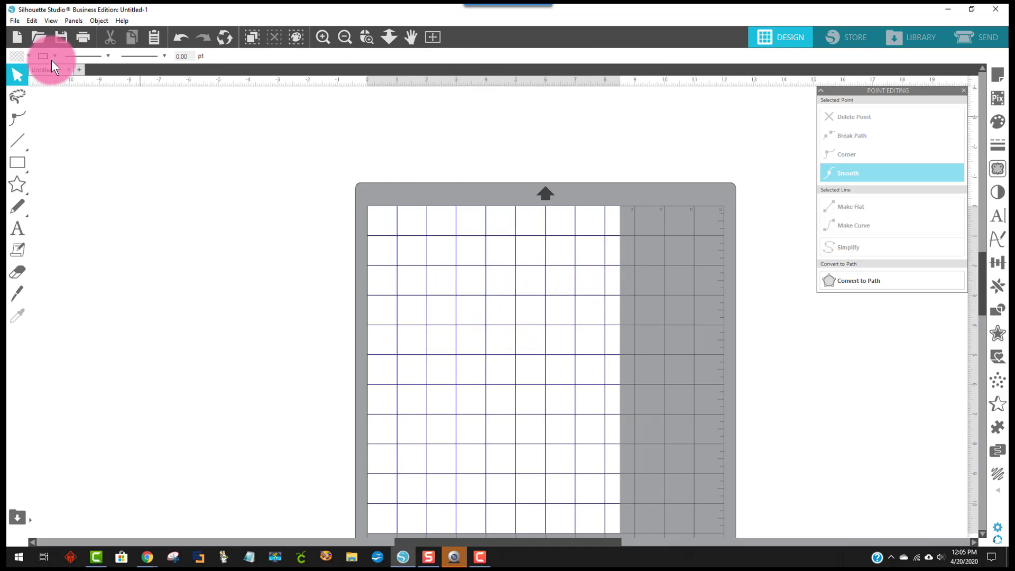
left_click(11, 20)
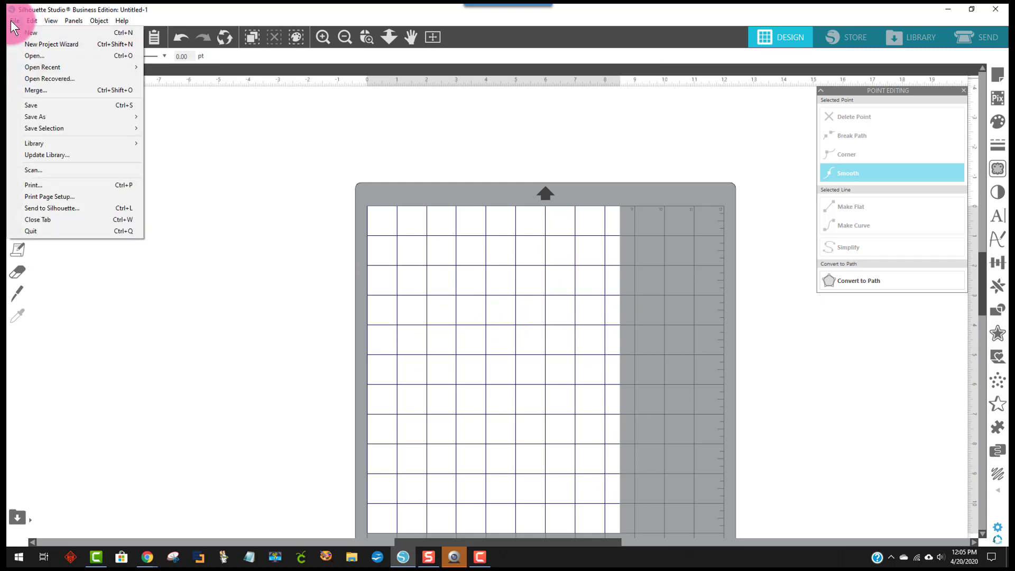
left_click(121, 90)
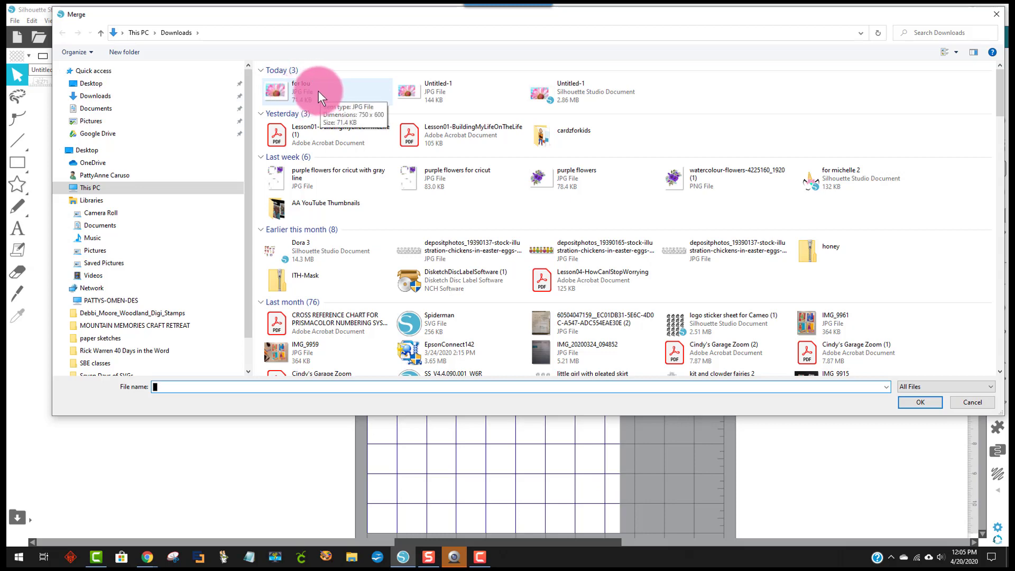
left_click(306, 90)
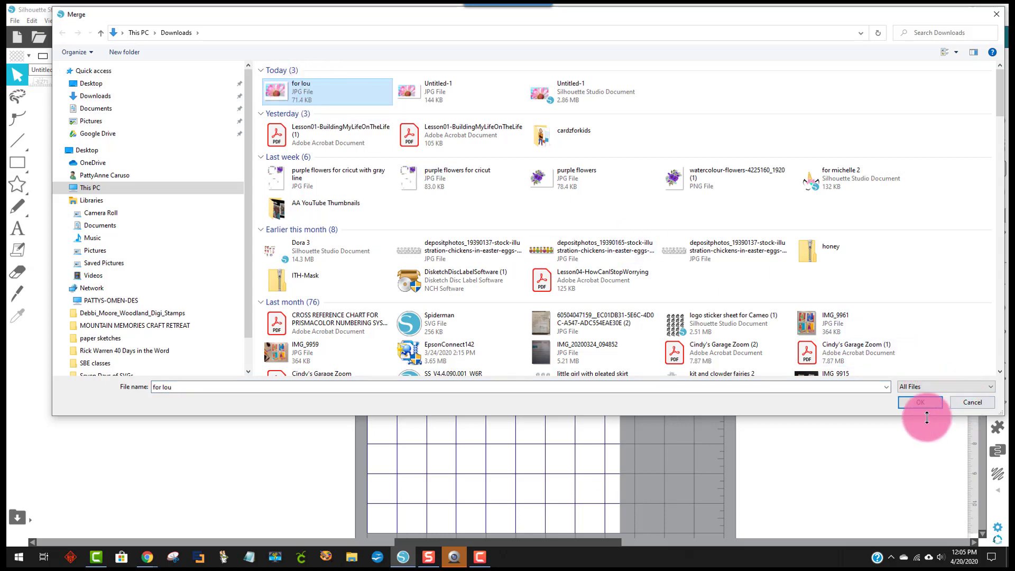
left_click(920, 402)
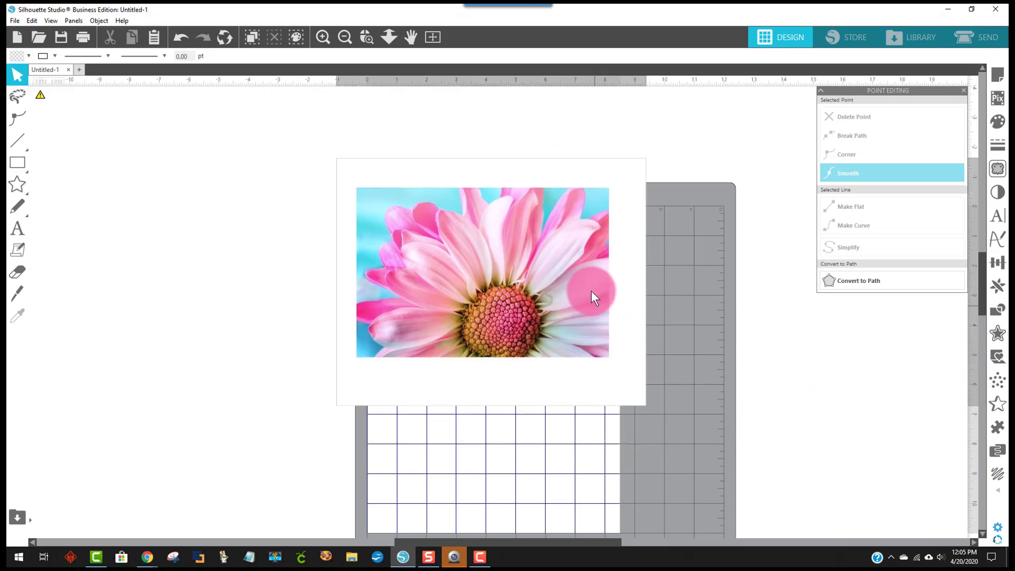
Reposition the merged card picture over the upper part of the mat and check whether it can be ungrouped.
left_click_drag(601, 321, 607, 300)
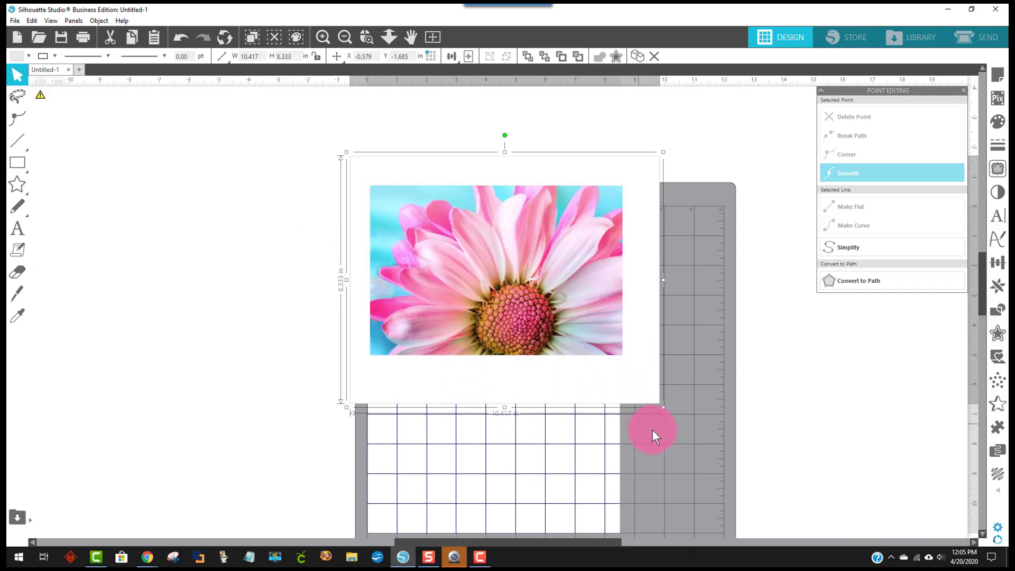
mouse_move(521, 319)
left_mouse_down()
mouse_move(505, 315)
mouse_move(508, 359)
mouse_move(535, 332)
left_mouse_up()
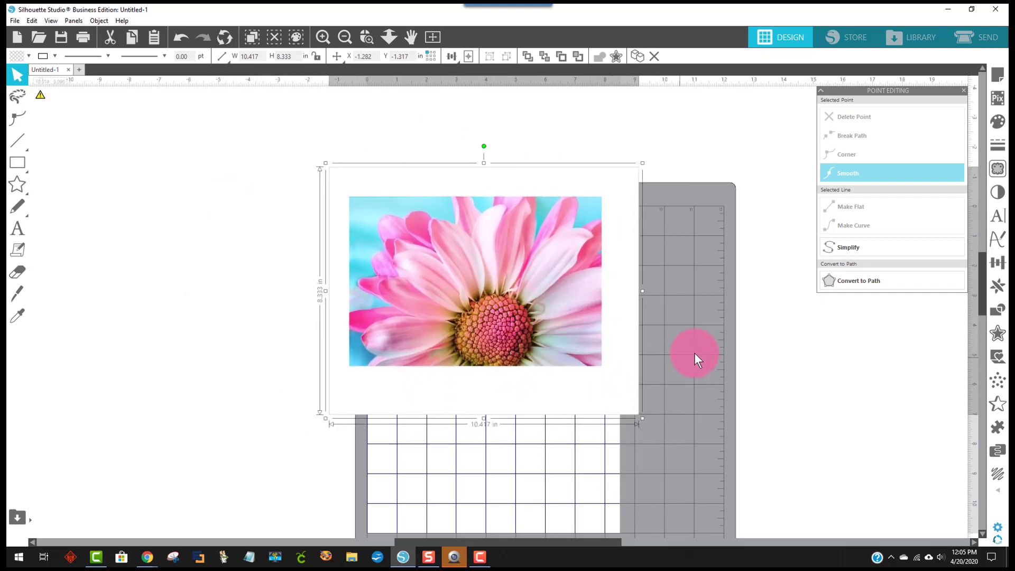
right_click(542, 327)
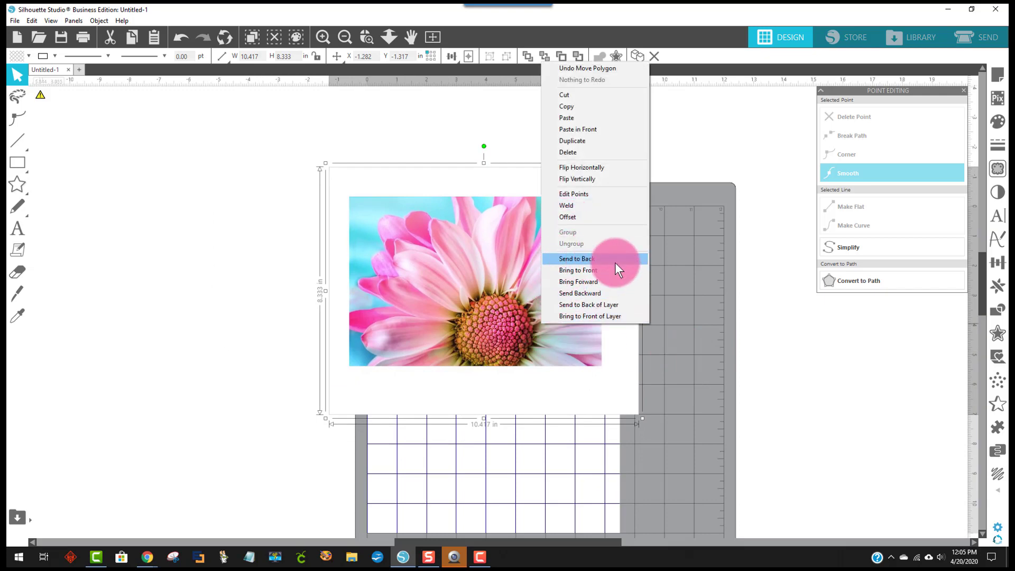
left_click(683, 299)
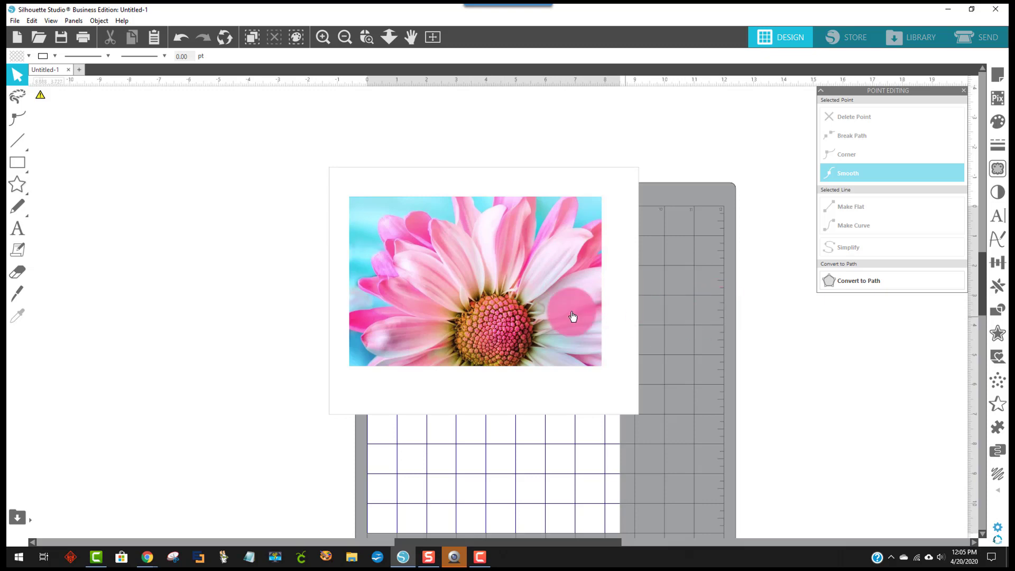
left_click(526, 307)
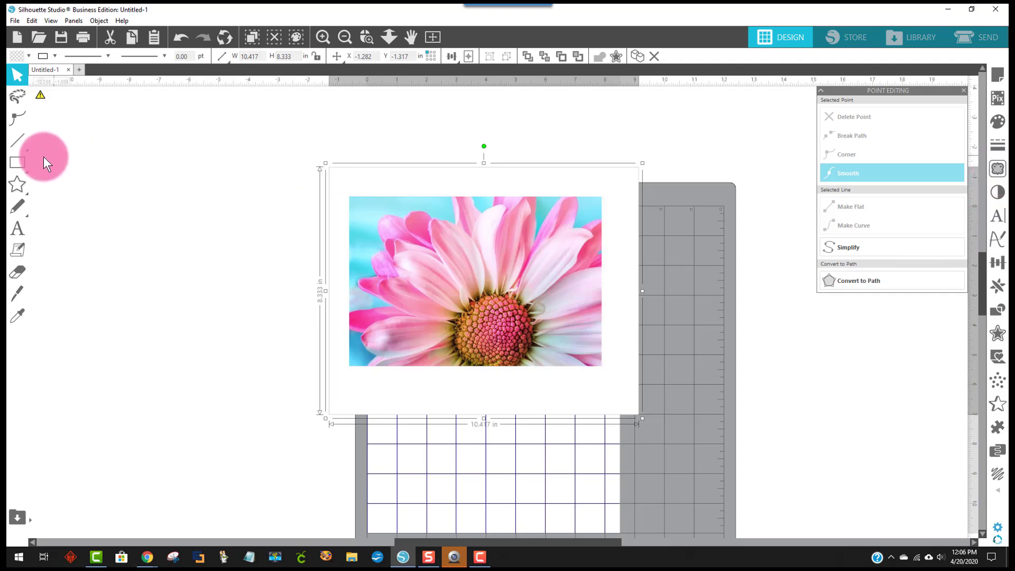
Draw a rectangle about 5.23 by 4.22 in over the flower in the merged picture and set its fill transparency to 46%.
left_click(15, 163)
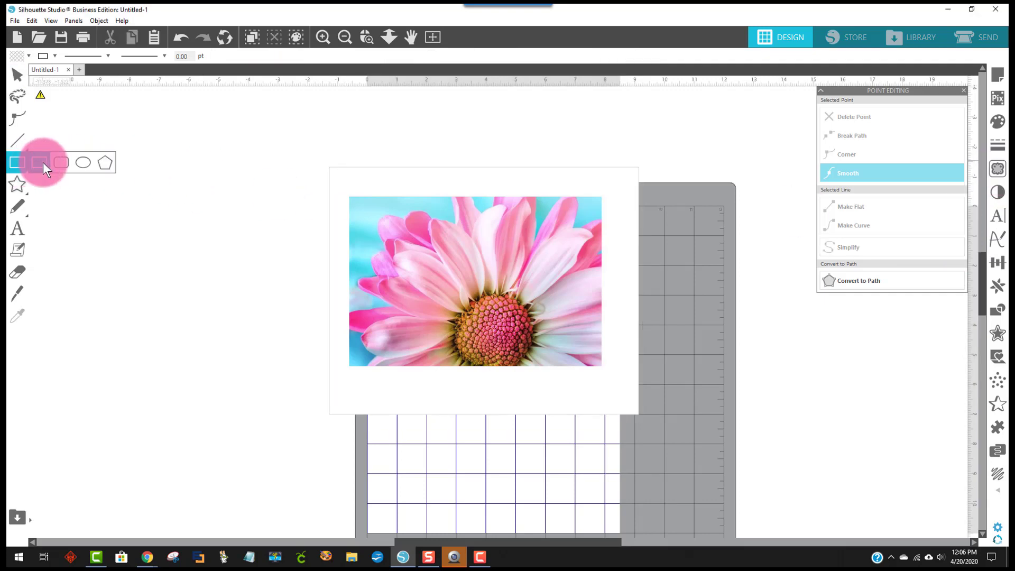
left_click_drag(413, 232, 569, 357)
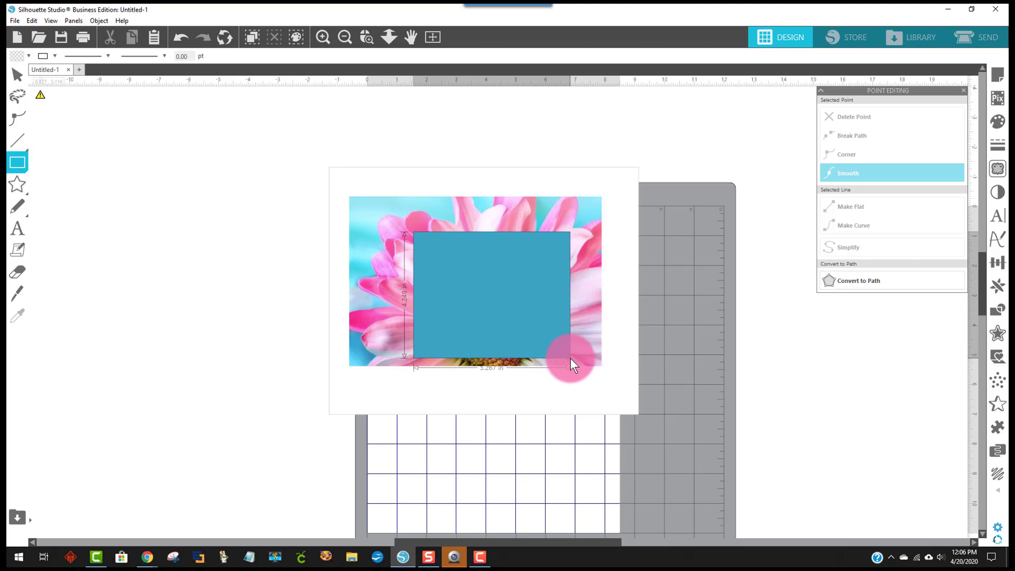
left_click_drag(407, 227, 369, 218)
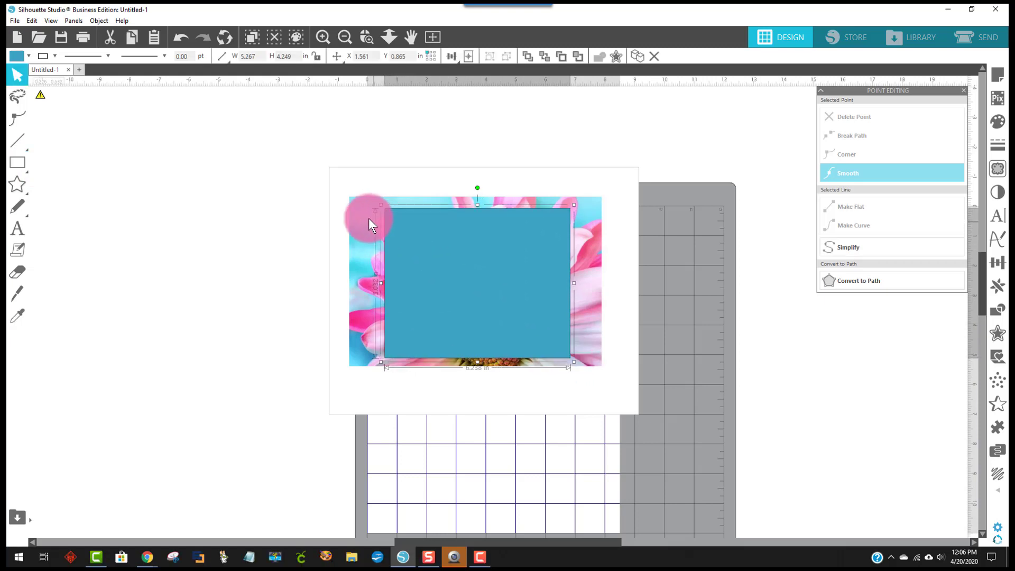
left_click(447, 233)
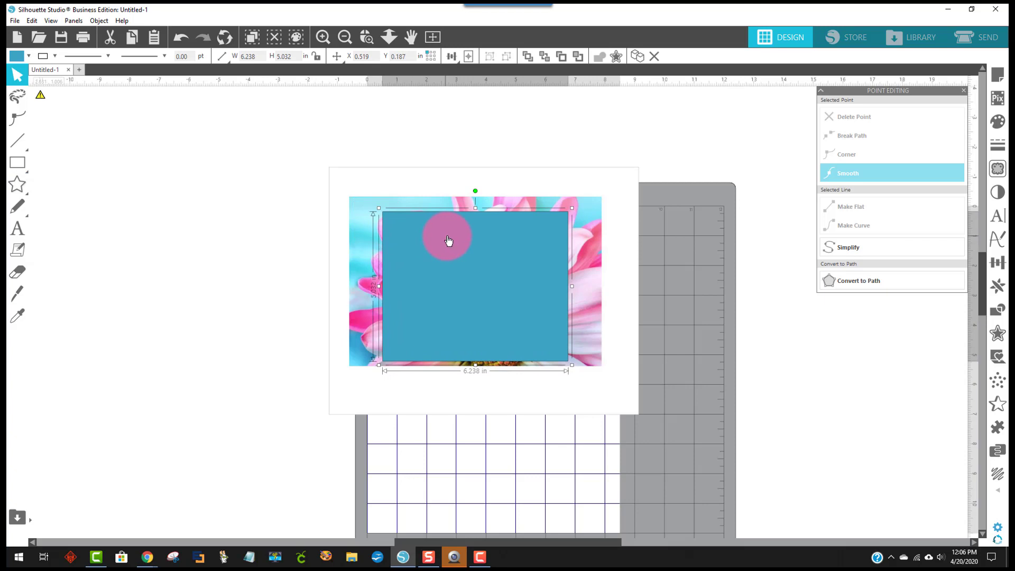
left_click(572, 365)
left_click_drag(572, 365, 489, 303)
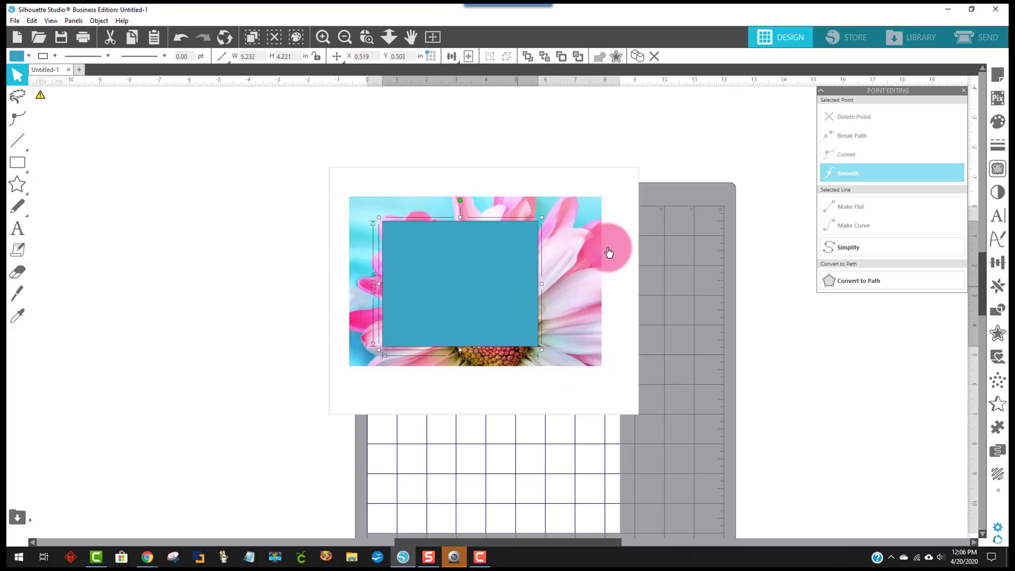
left_click(991, 122)
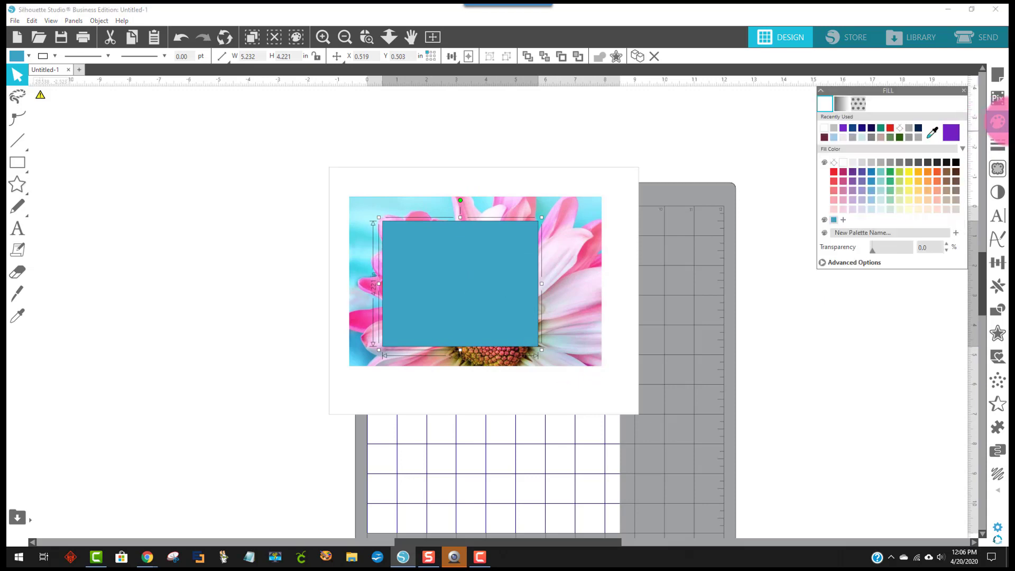
left_click_drag(874, 253, 890, 248)
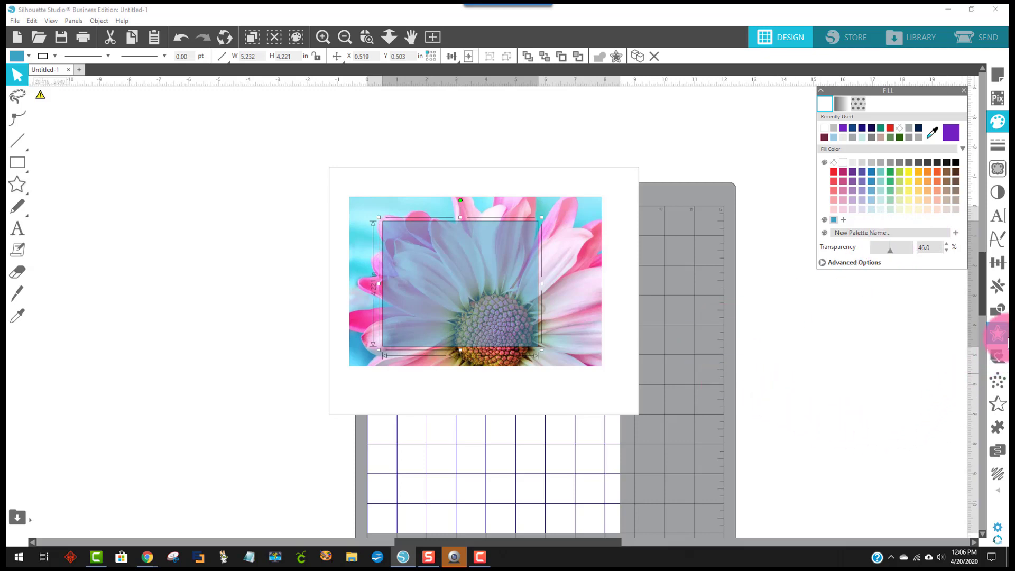
Add an internal offset to the semi-transparent rectangle at a distance of 0.400 in with sharp corners.
left_click(997, 333)
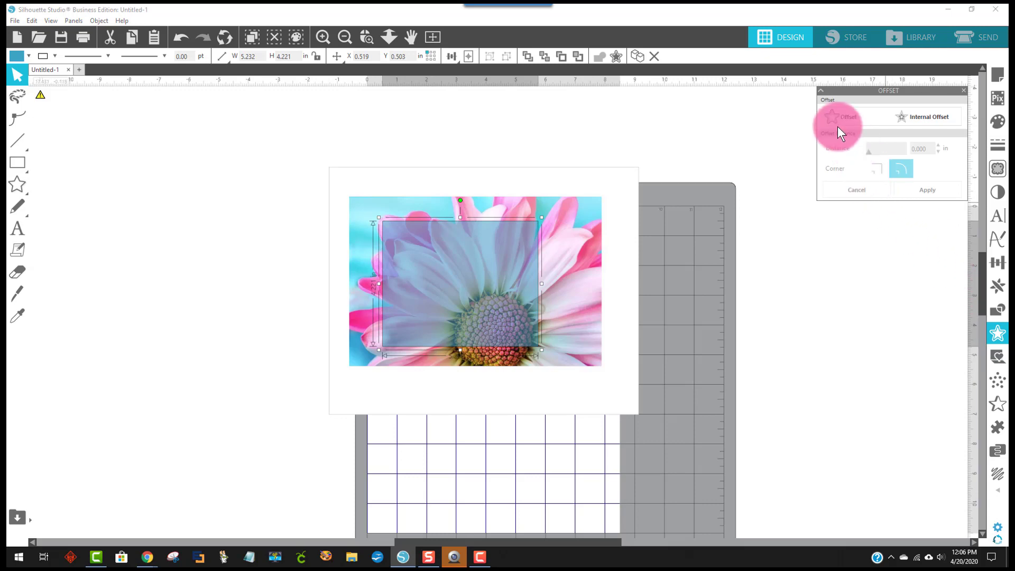
left_click(837, 125)
left_click(920, 116)
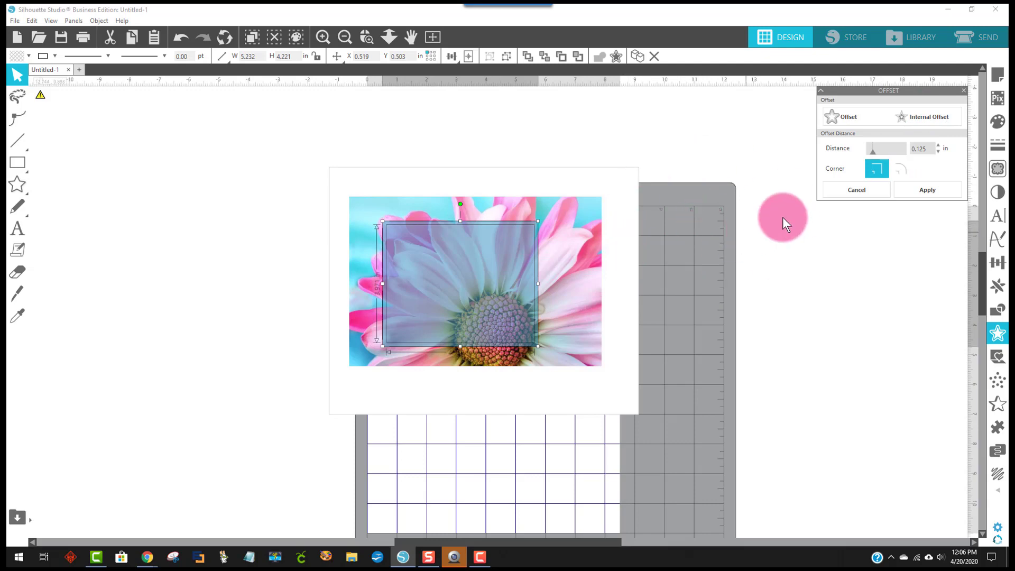
left_click(939, 146)
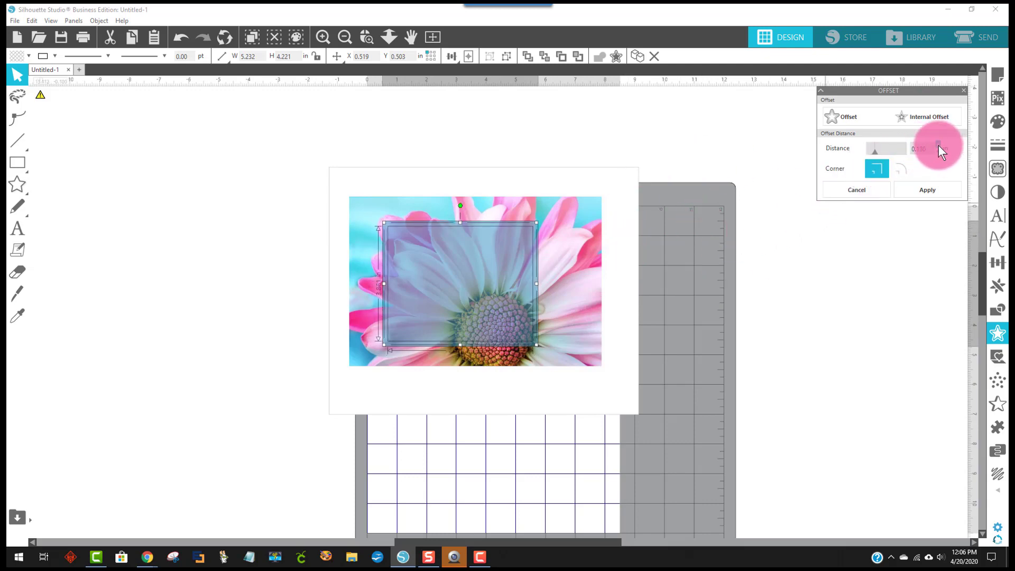
left_click(938, 147)
left_click(938, 146)
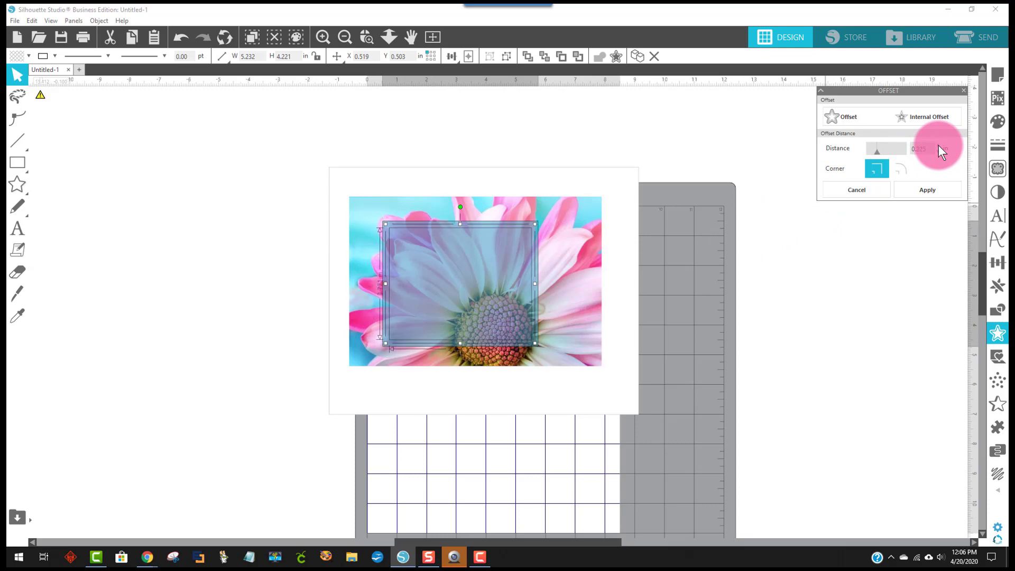
left_click(939, 146)
left_click(938, 146)
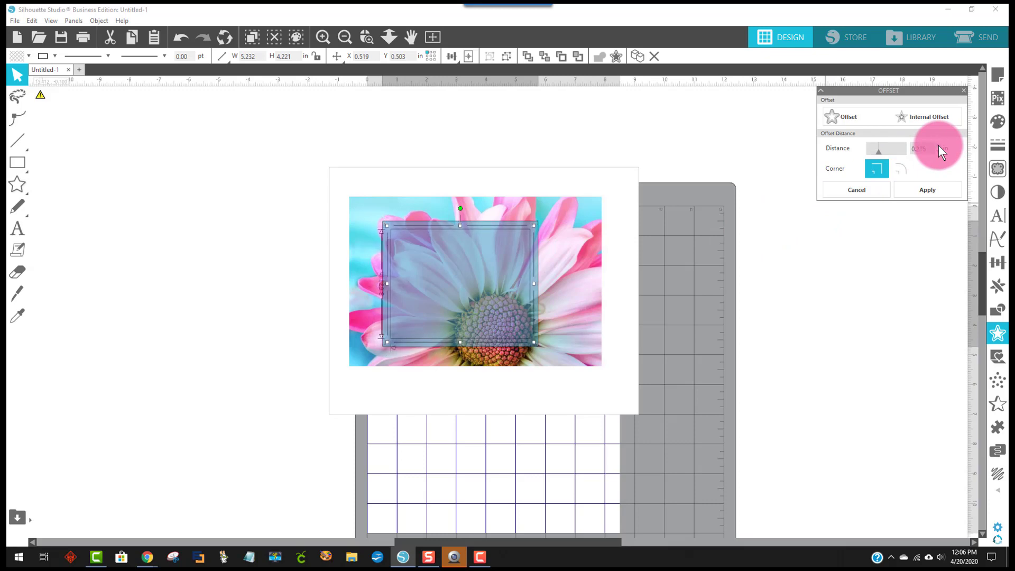
left_click(939, 147)
left_click(938, 146)
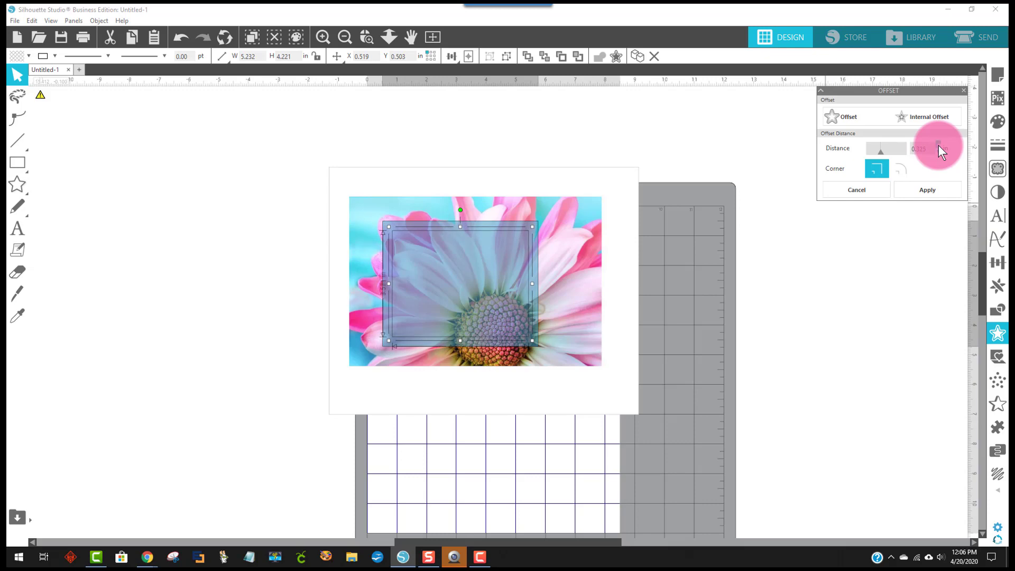
left_click(938, 146)
left_click(938, 147)
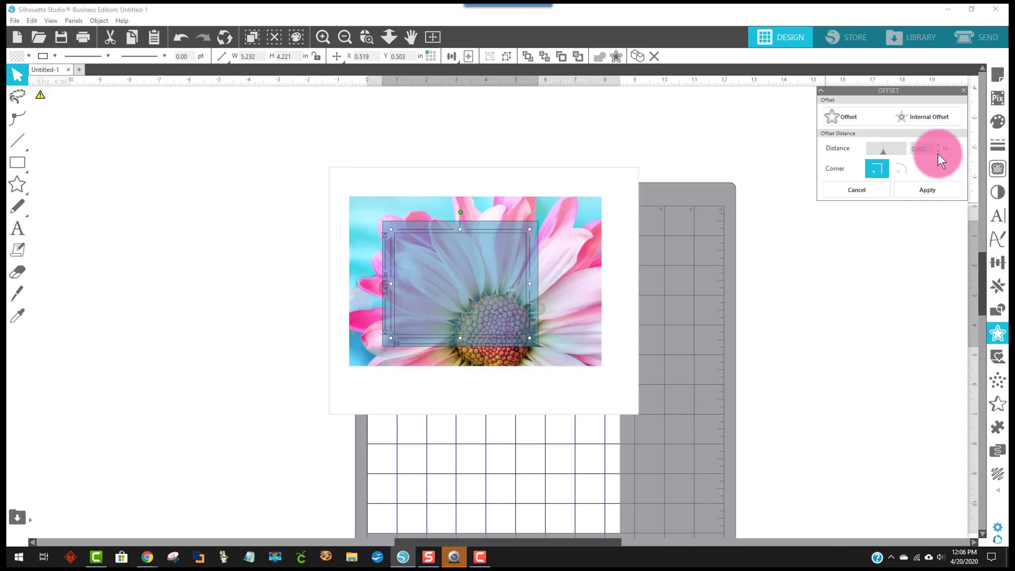
left_click(777, 334)
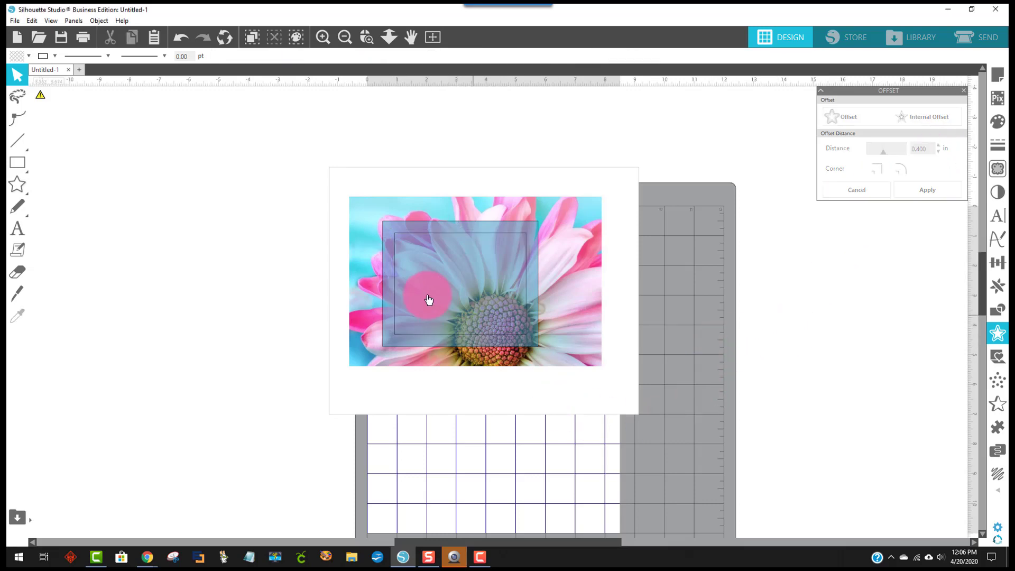
Bring the merged card picture in front of the rectangle and its internal offset.
left_click(598, 272)
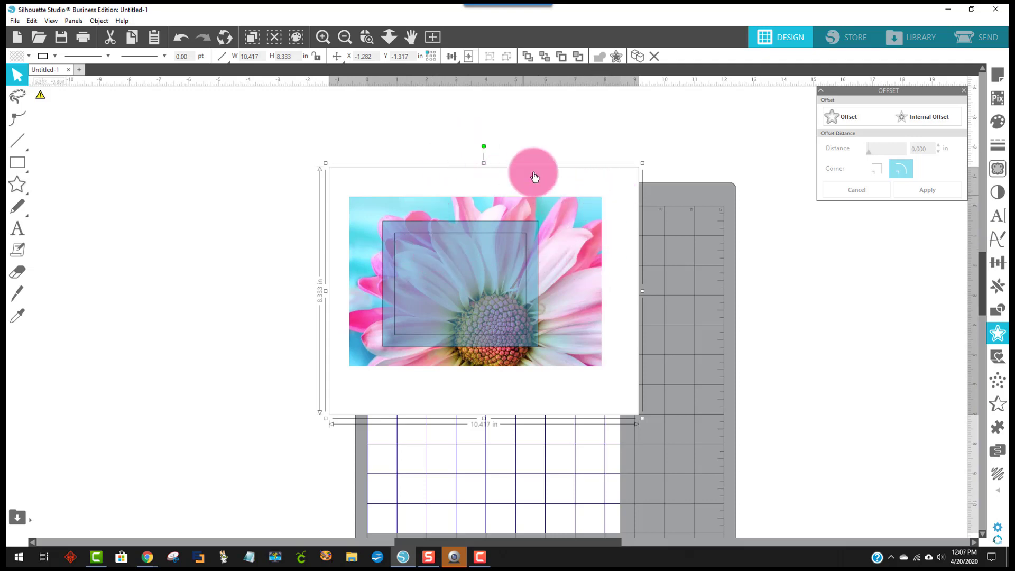
right_click(615, 275)
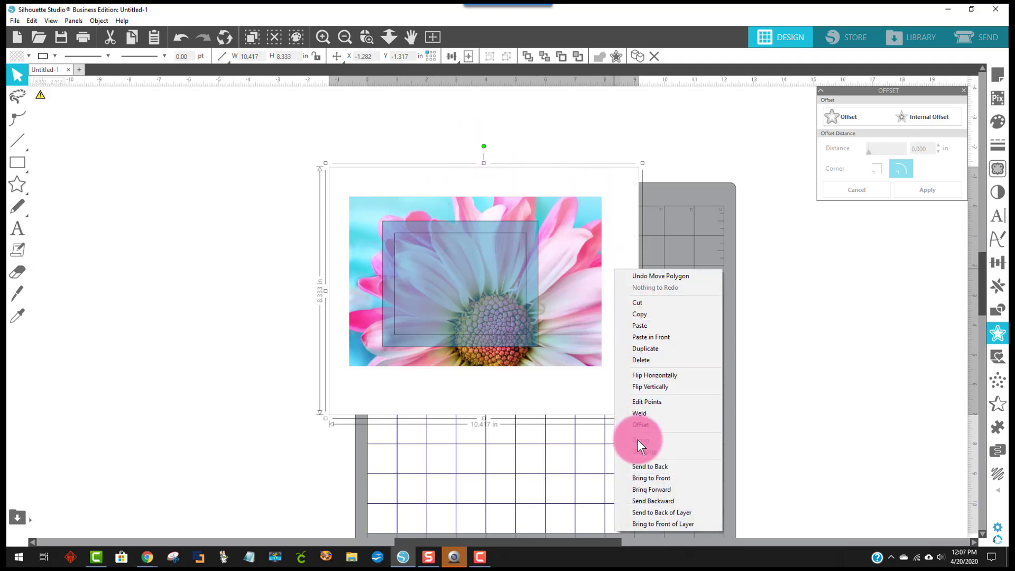
left_click(642, 477)
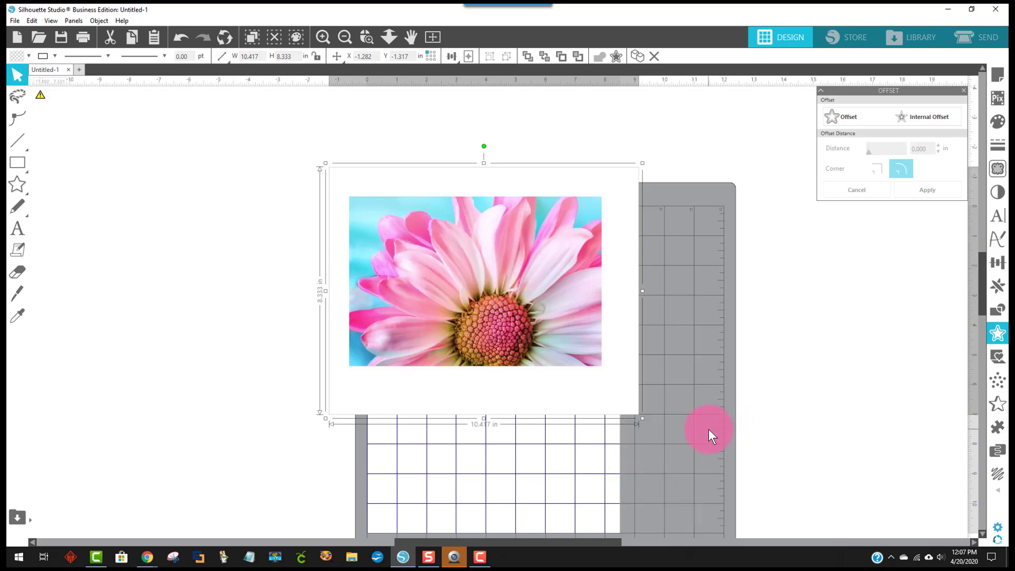
Select the card picture together with both rectangles and divide it along their outlines.
left_click_drag(691, 460, 381, 253)
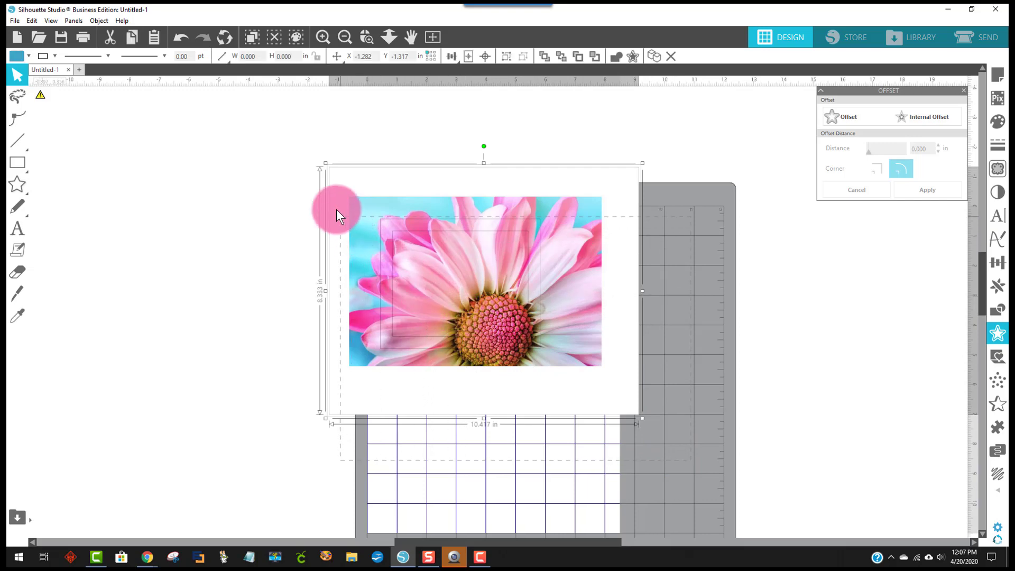
left_click_drag(287, 127, 288, 128)
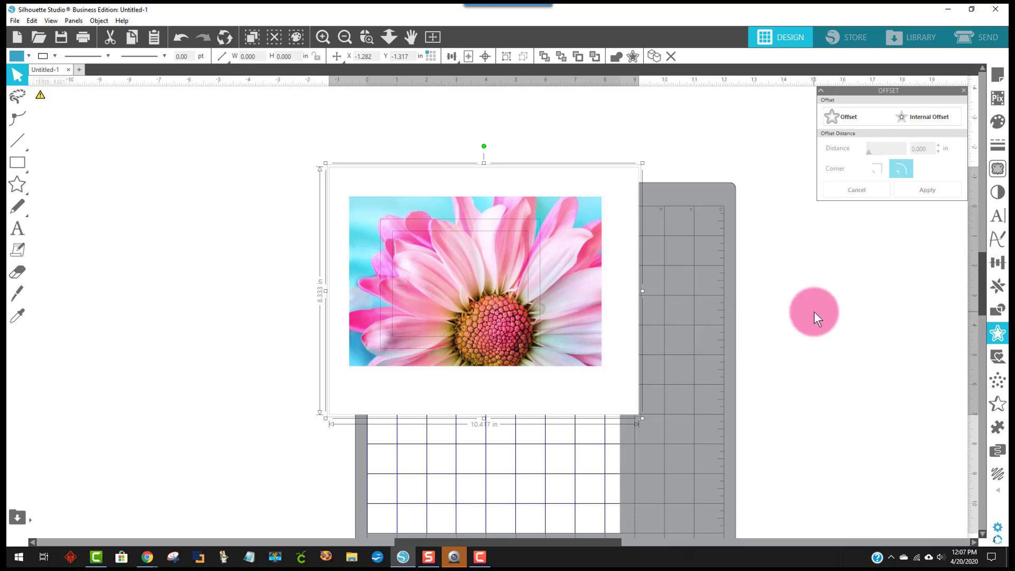
left_click(1000, 312)
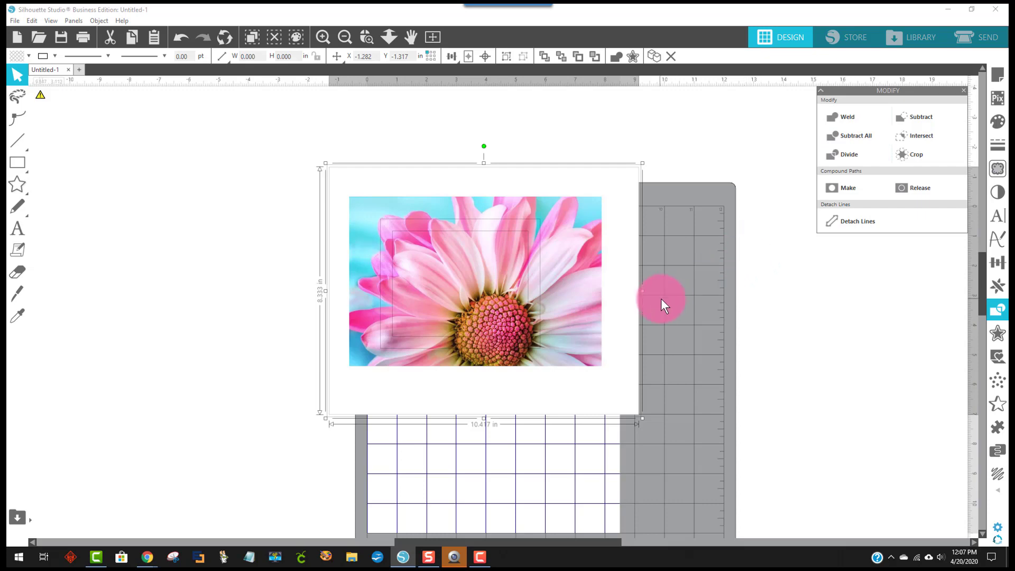
left_click(690, 291)
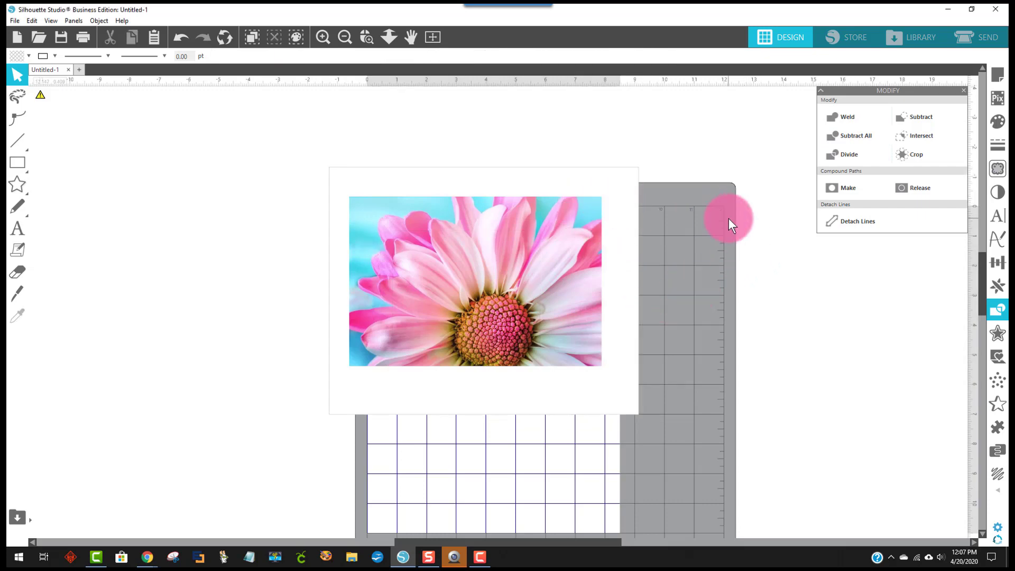
Pull the divided pieces apart by moving the large frame, the narrow frame and the centre piece off the mat.
left_click_drag(649, 186, 318, 160)
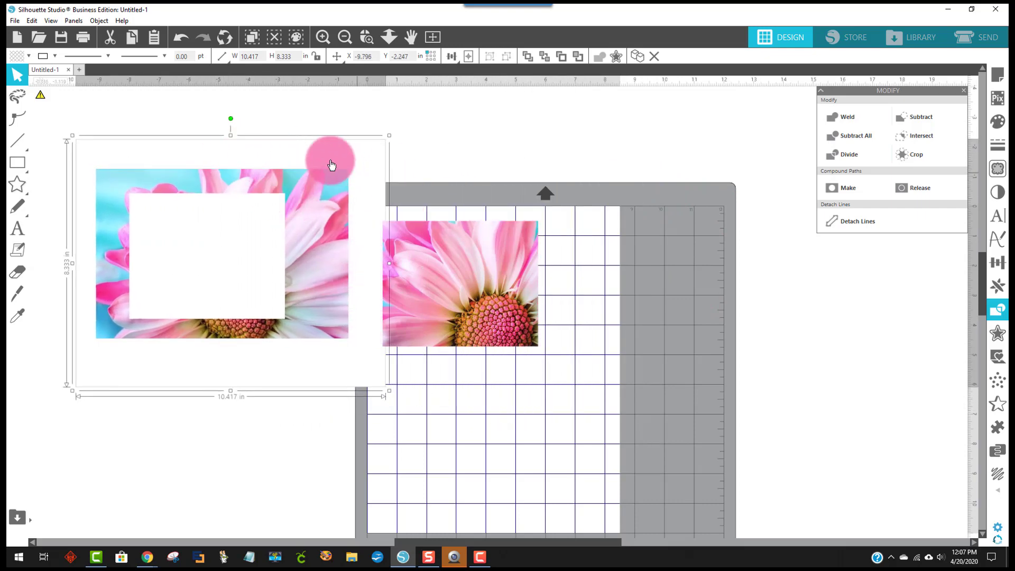
left_click(168, 437)
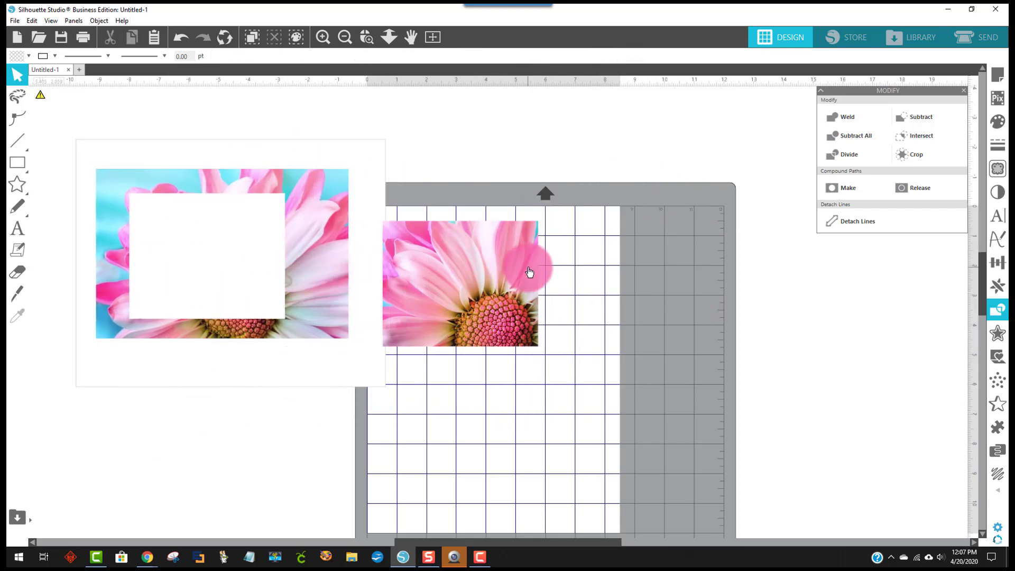
left_click_drag(534, 276, 299, 418)
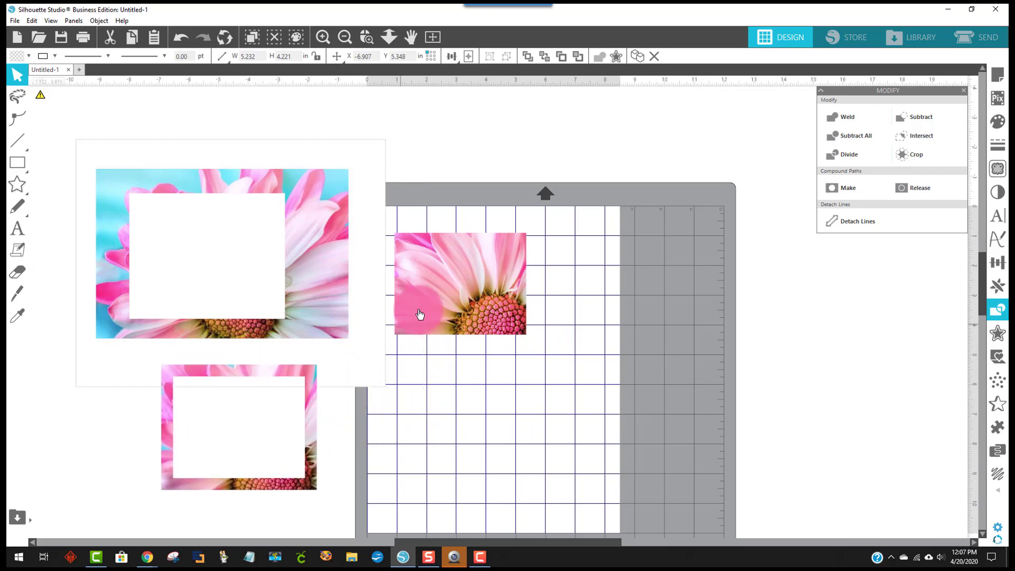
left_click_drag(412, 312, 163, 278)
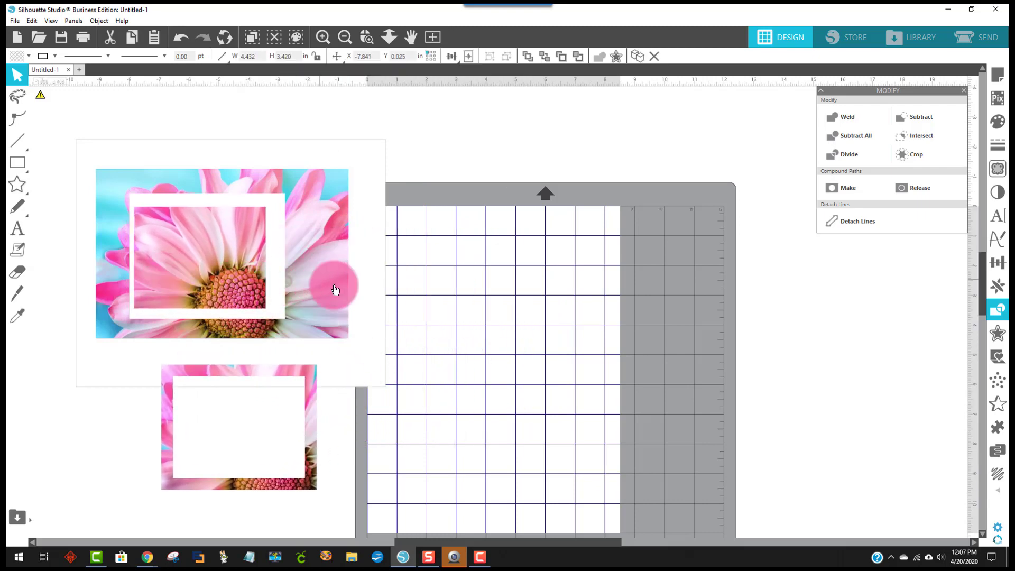
Lay the pieces back on the mat, with the centre piece inside the large frame's opening and the narrow frame below.
left_click_drag(333, 285, 615, 348)
left_click(662, 227)
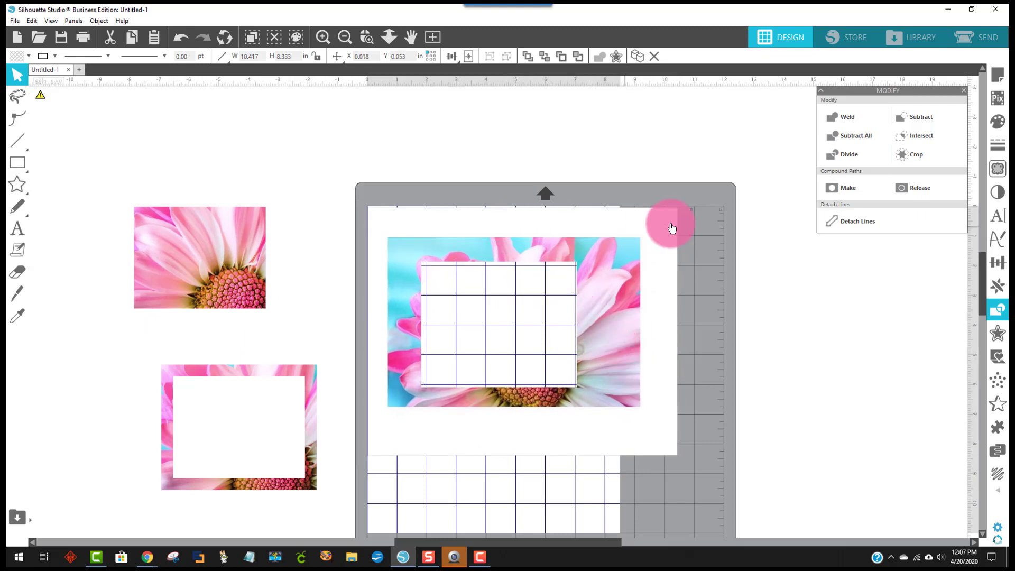
left_click(809, 148)
left_click(551, 203)
scroll(675, 218, "down", 2)
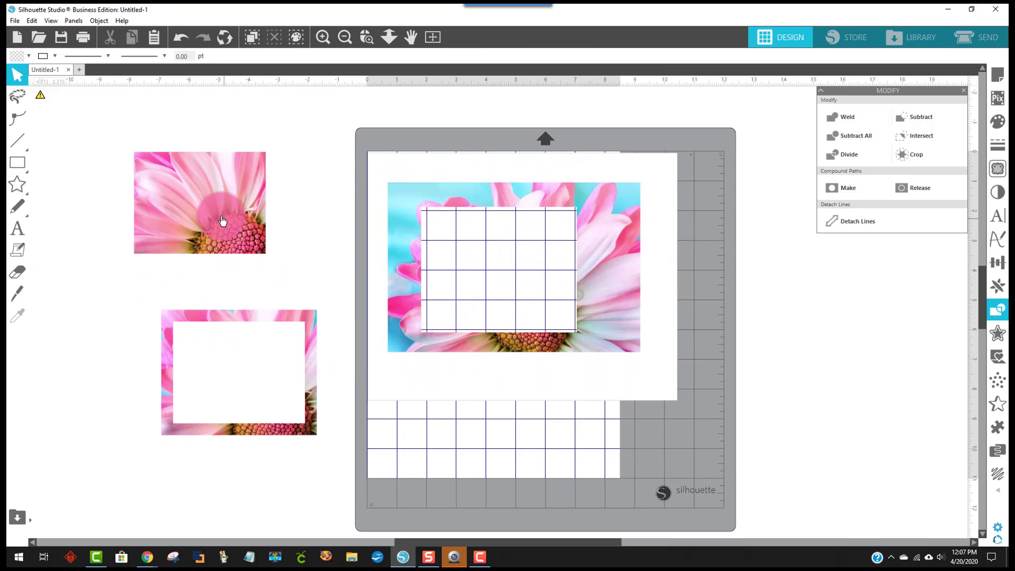
left_click_drag(594, 288, 592, 265)
left_click_drag(317, 327, 576, 378)
left_click_drag(227, 226, 515, 269)
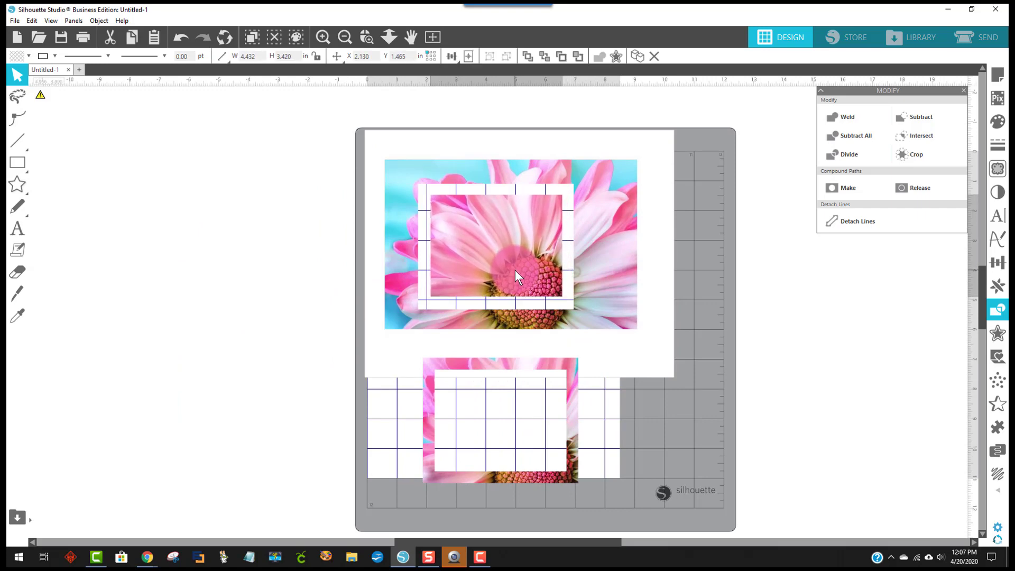
mouse_move(506, 359)
left_mouse_down()
mouse_move(495, 186)
mouse_move(487, 243)
mouse_move(510, 346)
left_mouse_up()
left_click(508, 336)
Clear the mat by moving the centre piece, the large frame and the narrow frame into the empty area beside it.
left_click_drag(518, 270, 427, 277)
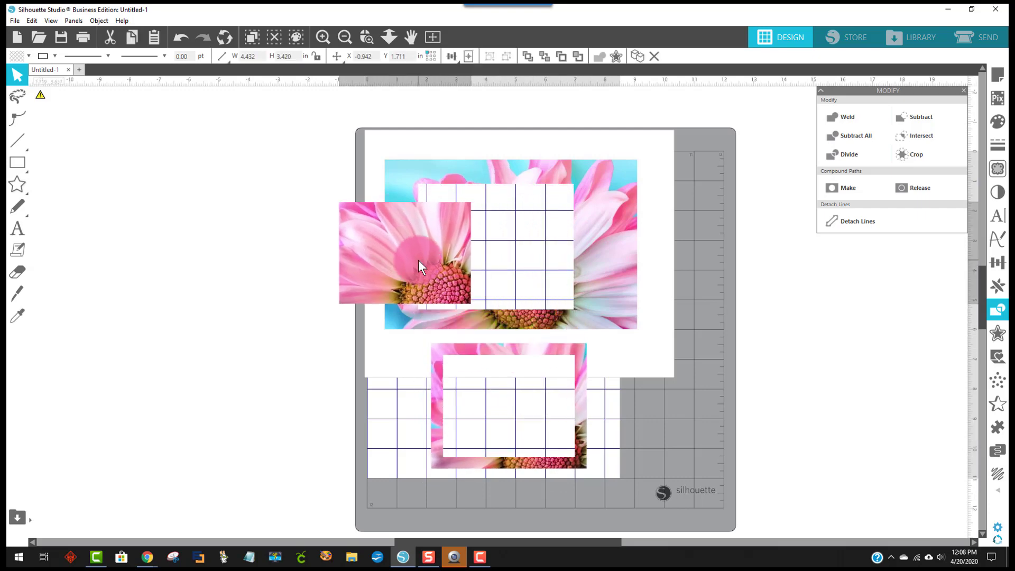
left_click(686, 219)
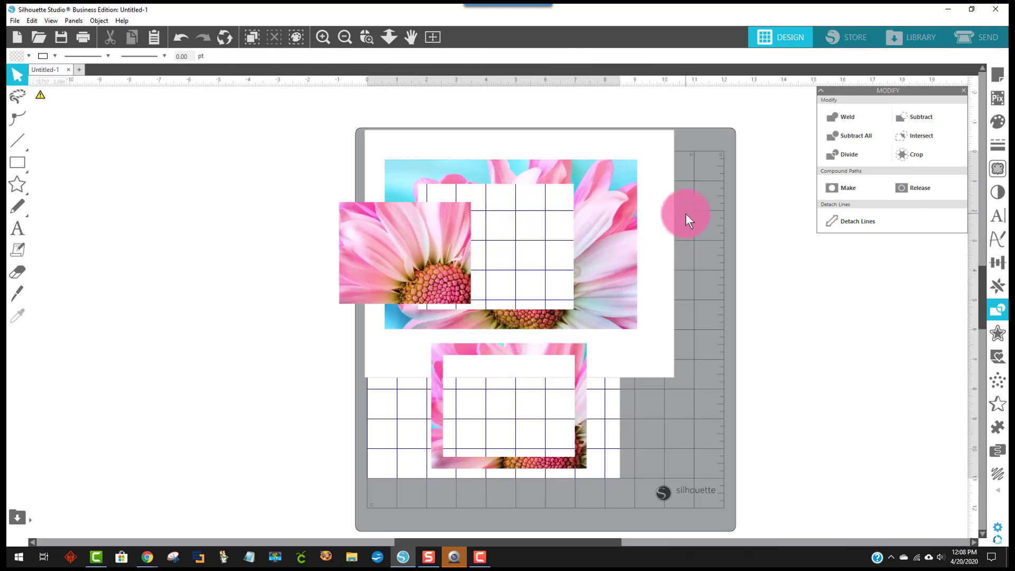
left_click_drag(462, 227, 191, 236)
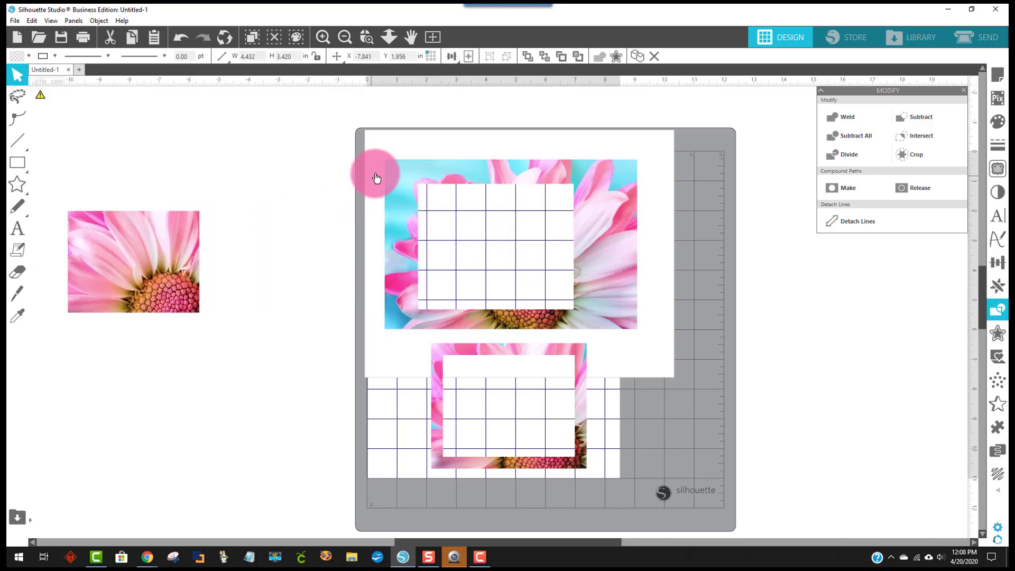
left_click_drag(376, 177, 6, 238)
left_click_drag(465, 370, 170, 323)
Paste the copied flower picture and place it on the upper part of the mat.
right_click(518, 262)
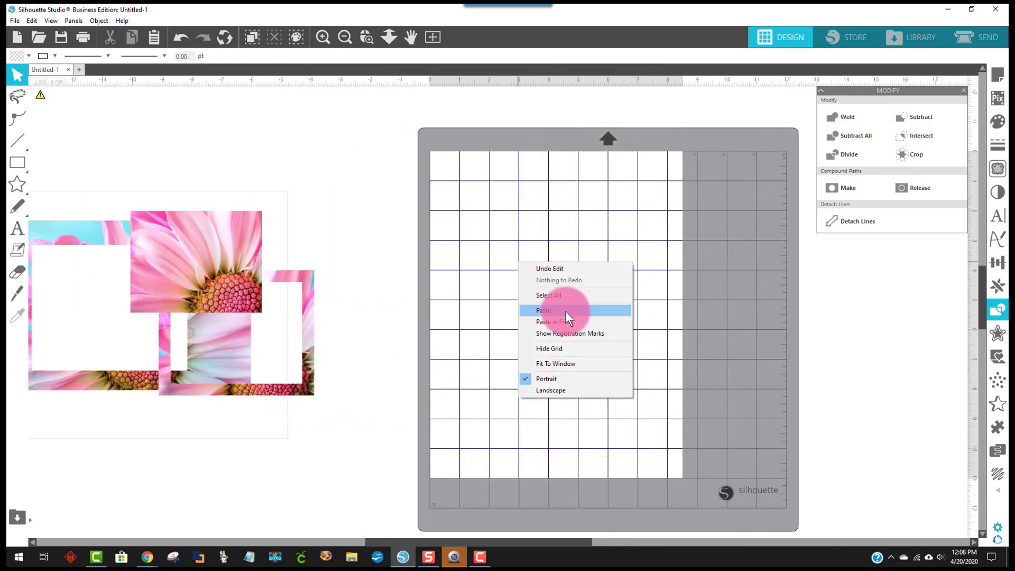
left_click(565, 311)
left_click_drag(523, 309, 579, 264)
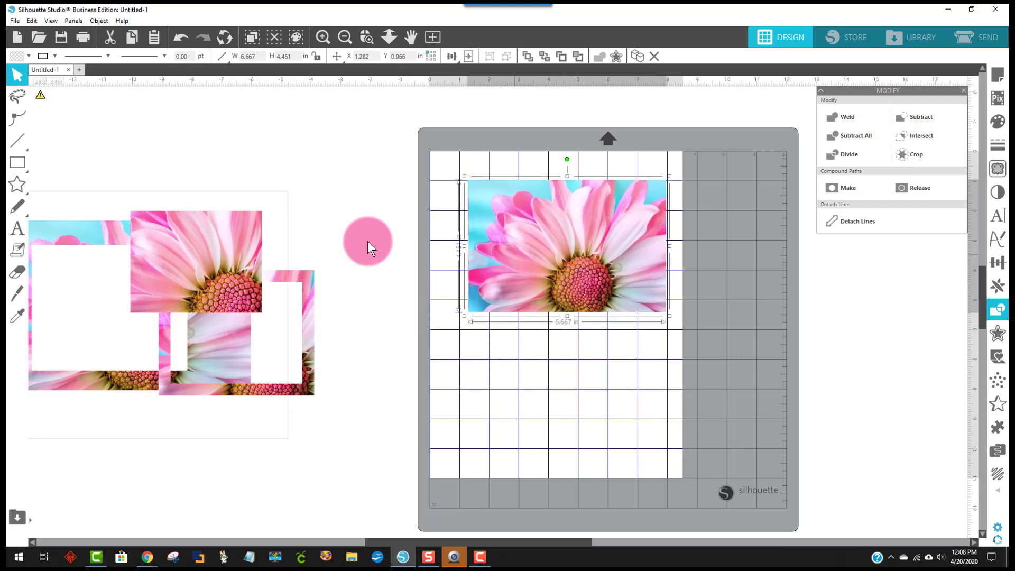
Draw a rectangle about 8.50 by 5.32 in over the pasted flower picture and fill it with white.
left_click(17, 162)
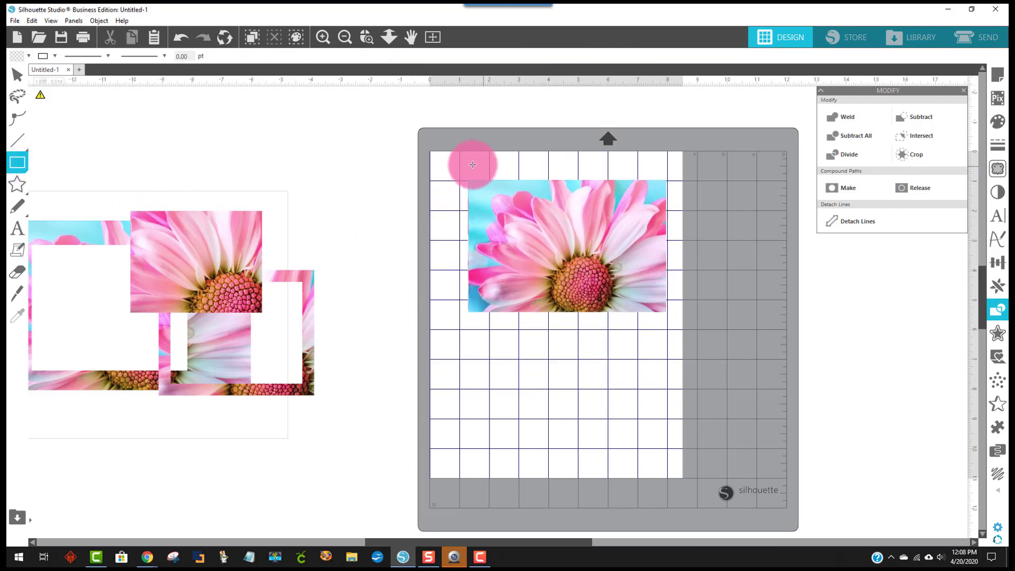
left_click_drag(427, 167, 677, 323)
left_click_drag(680, 326, 679, 325)
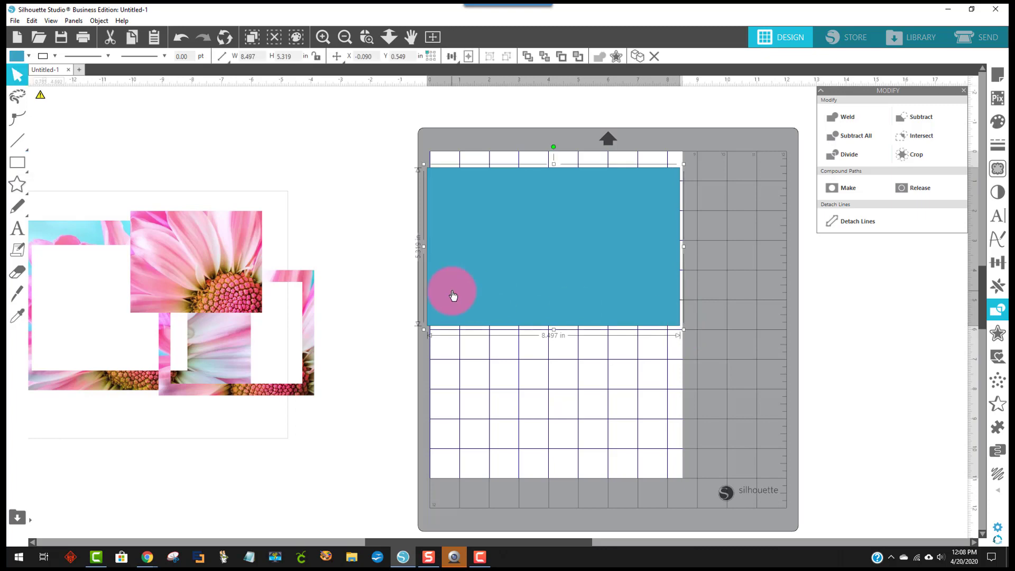
left_click(20, 55)
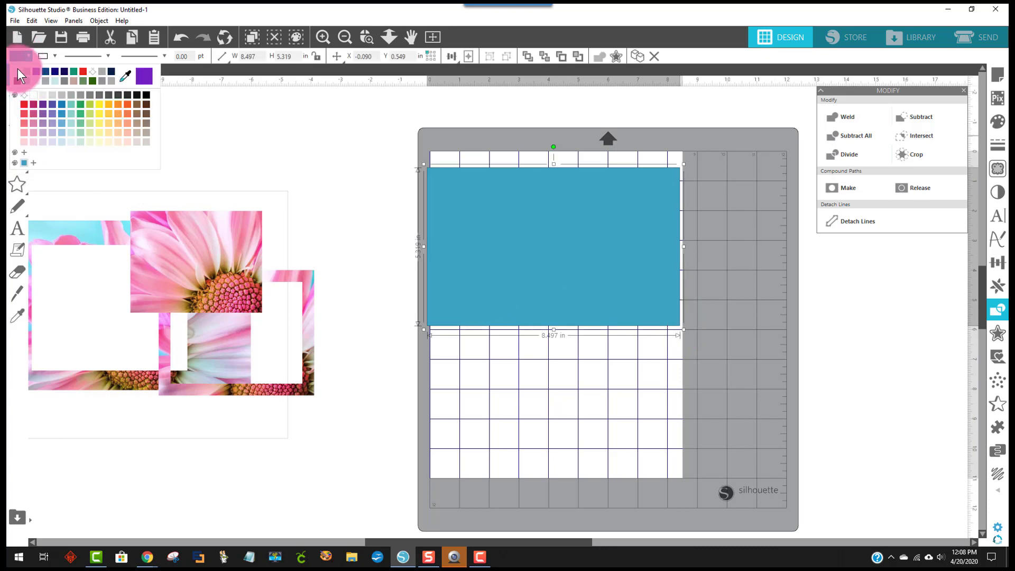
left_click(18, 68)
Send the white rectangle behind the flower picture and shift the picture closer to the rectangle's left edge.
right_click(530, 278)
left_click(550, 218)
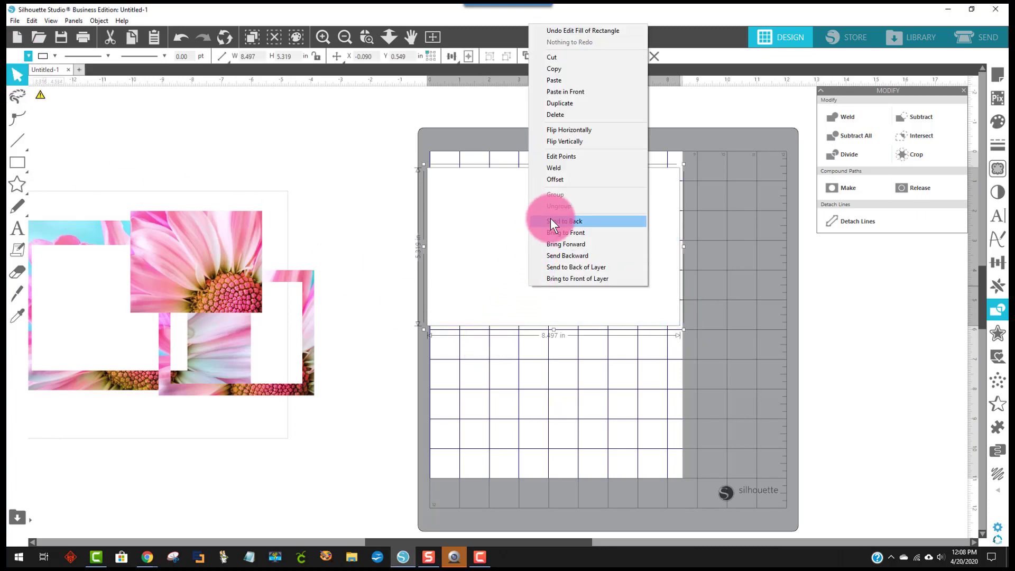
left_click_drag(584, 241, 556, 240)
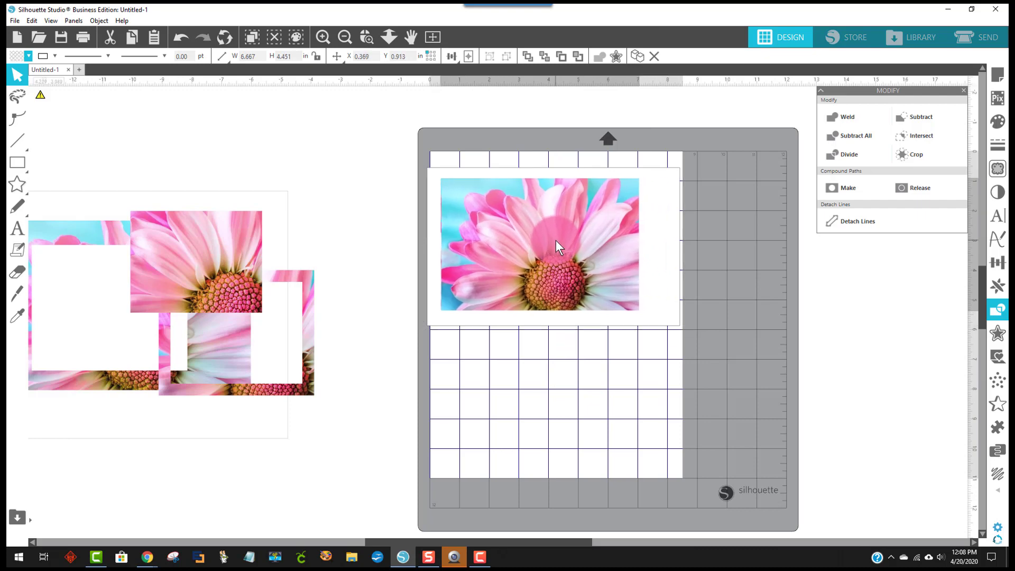
Group the flower picture with its white background rectangle.
left_click(600, 317)
left_click(526, 200, "shift")
right_click(532, 205)
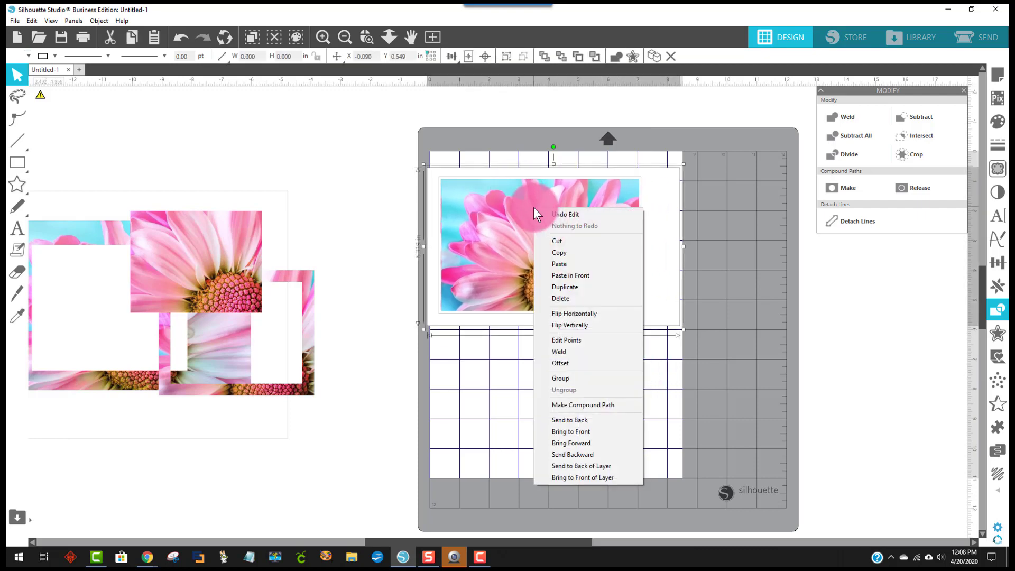
left_click(571, 381)
left_click(656, 405)
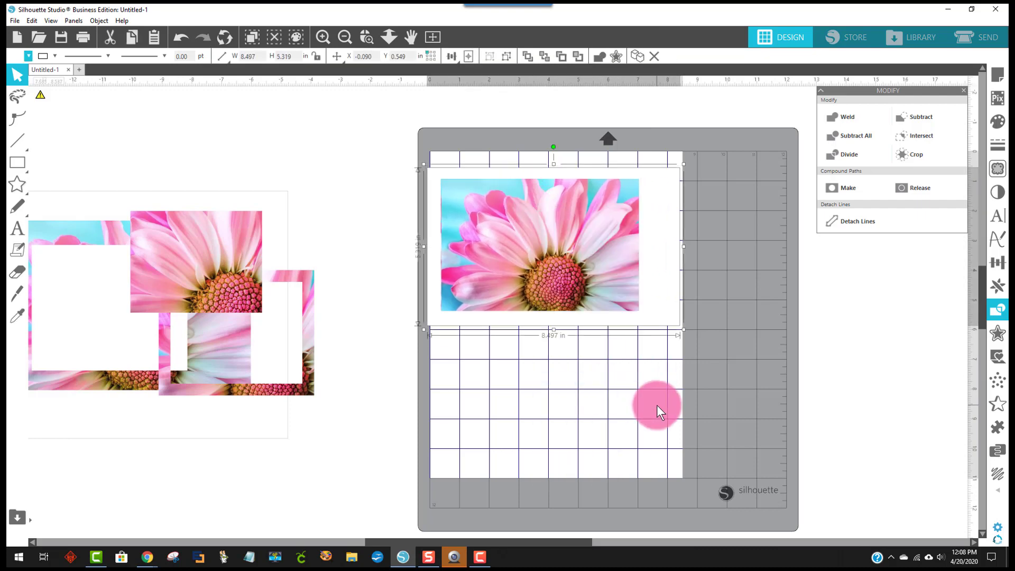
Draw a rectangle about 2.88 by 2.28 in over the middle of the grouped flower picture.
left_click(18, 185)
left_click(23, 167)
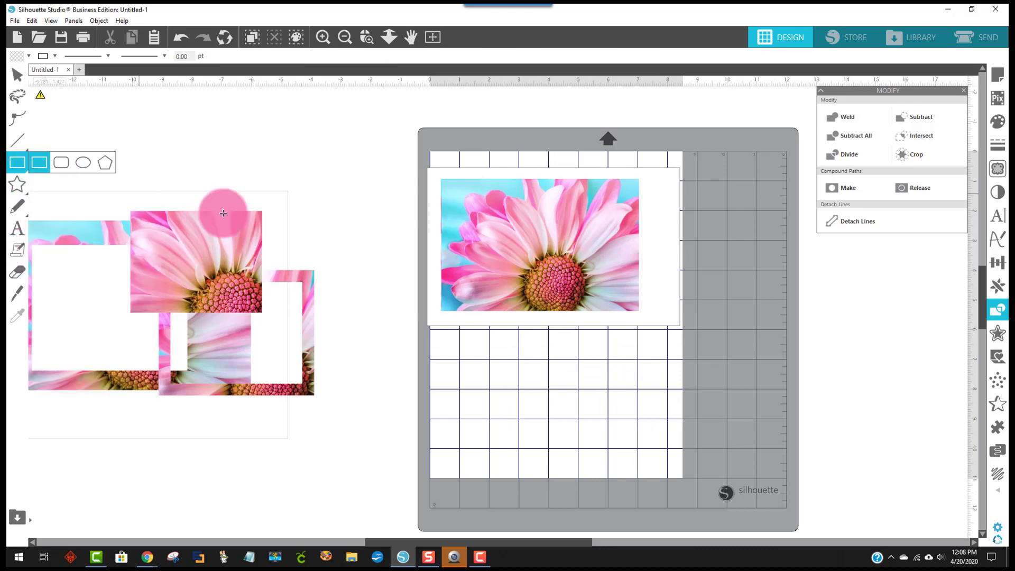
left_click_drag(494, 207, 579, 274)
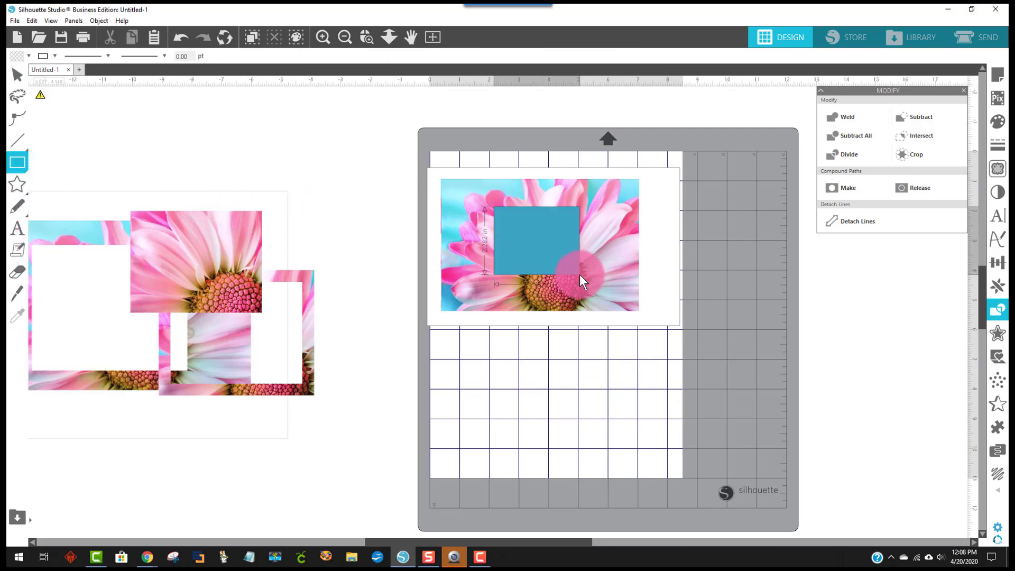
Create an internal offset of the new rectangle with a distance of 0.4 in and square corners.
left_click(997, 333)
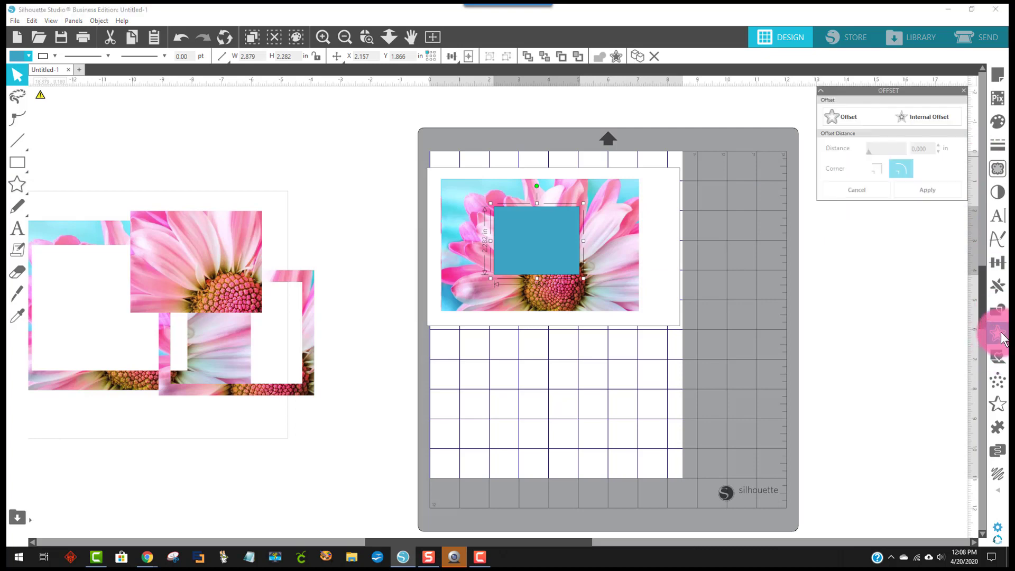
left_click(931, 118)
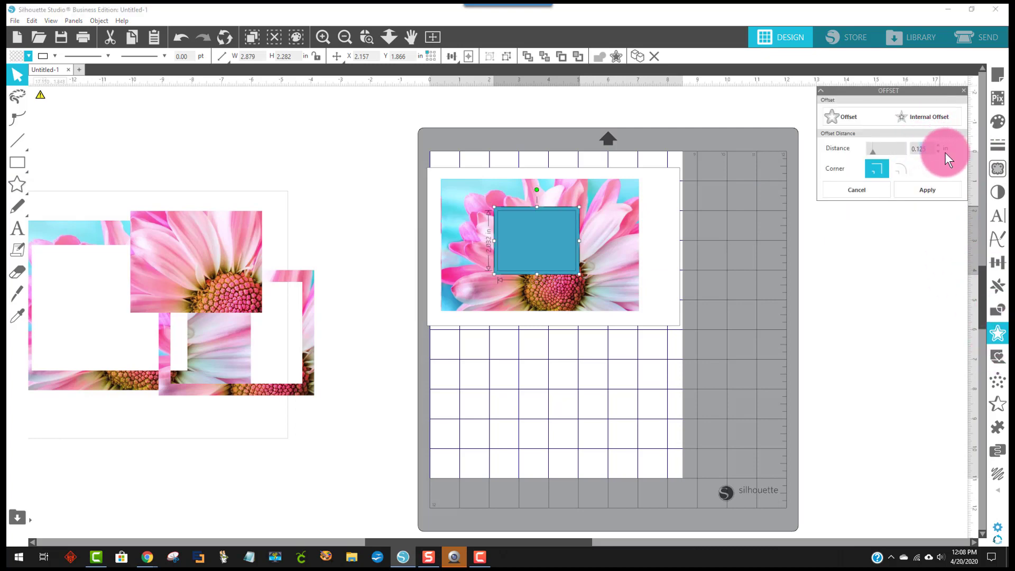
type("0.4")
key("Return")
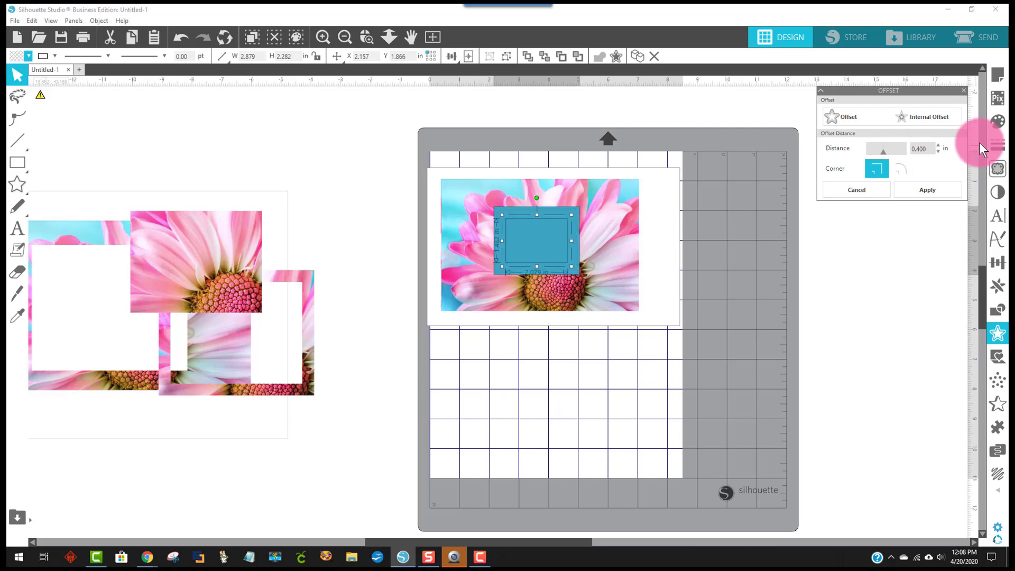
left_click(950, 188)
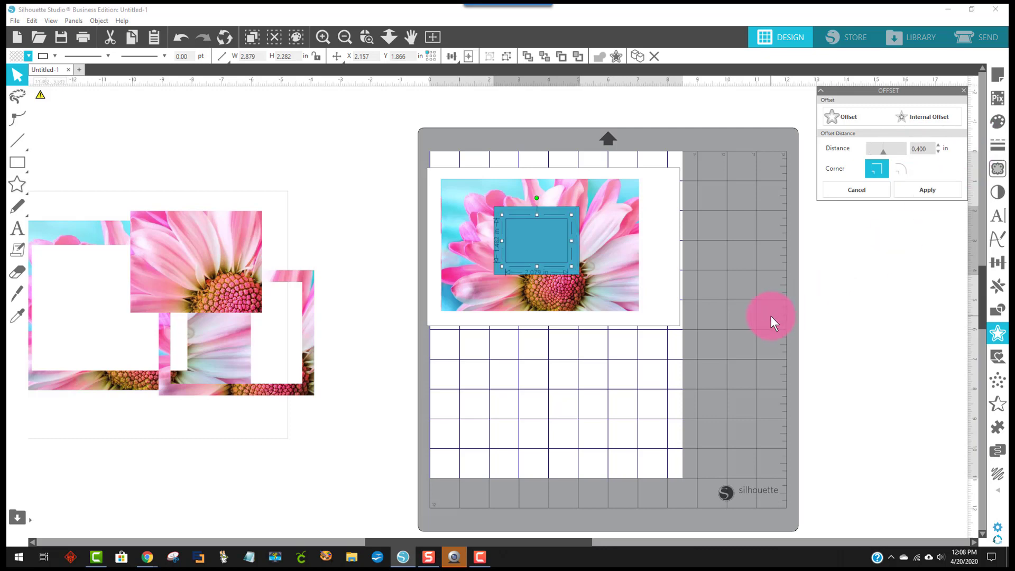
Bring the grouped flower card in front of the nested rectangles, select all three, and divide them with Divide.
left_click(616, 290)
right_click(616, 290)
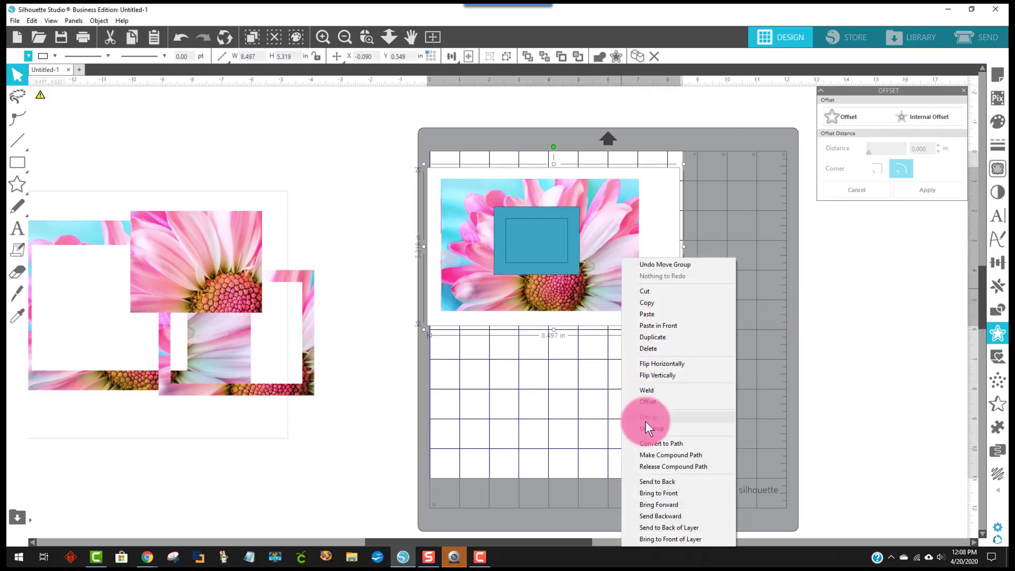
left_click(658, 493)
left_click(667, 455)
left_click_drag(719, 380, 441, 113)
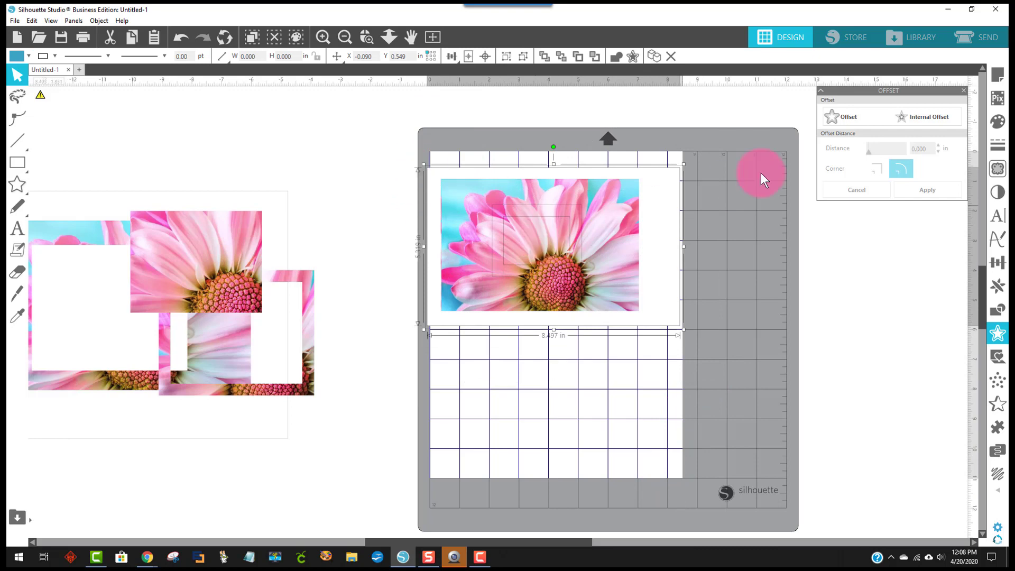
left_click(998, 312)
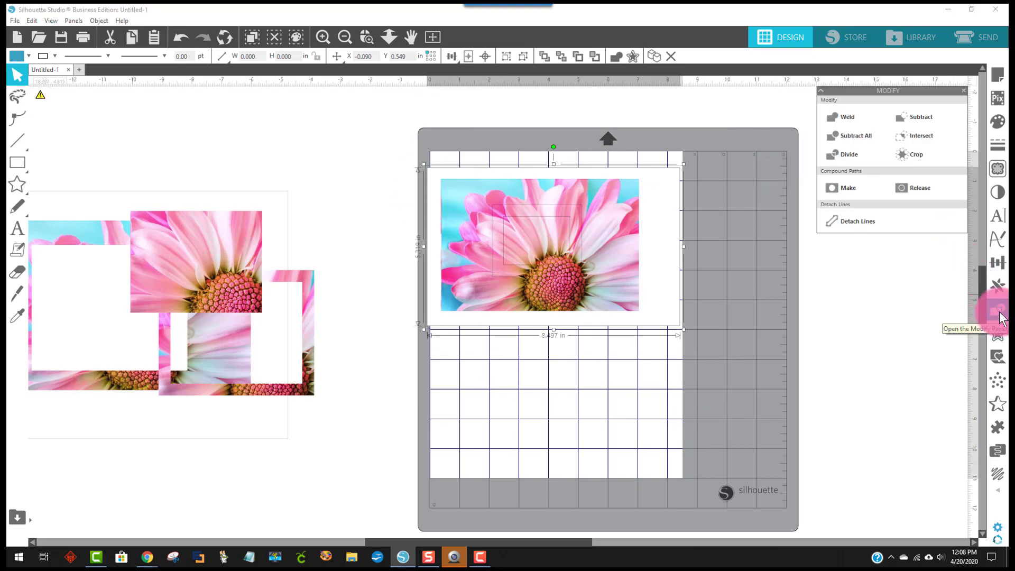
left_click(857, 155)
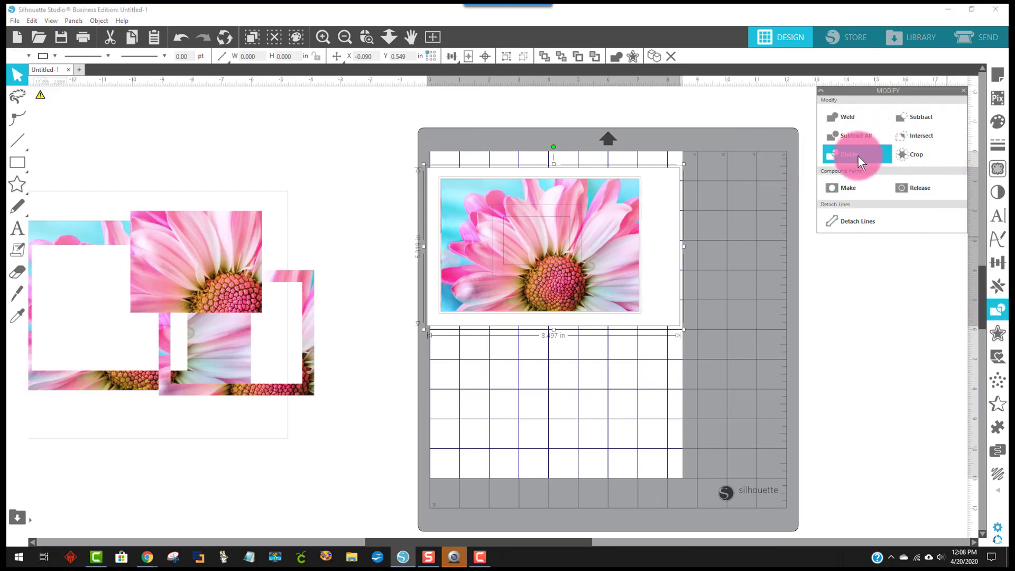
Pull the divided pieces apart, separating the outer flower frame, white card, inner flower frame and small flower centre.
left_click(711, 361)
left_click_drag(630, 304, 758, 433)
left_click(601, 273)
left_click_drag(635, 206, 554, 110)
left_click(557, 222)
left_click_drag(558, 223, 659, 272)
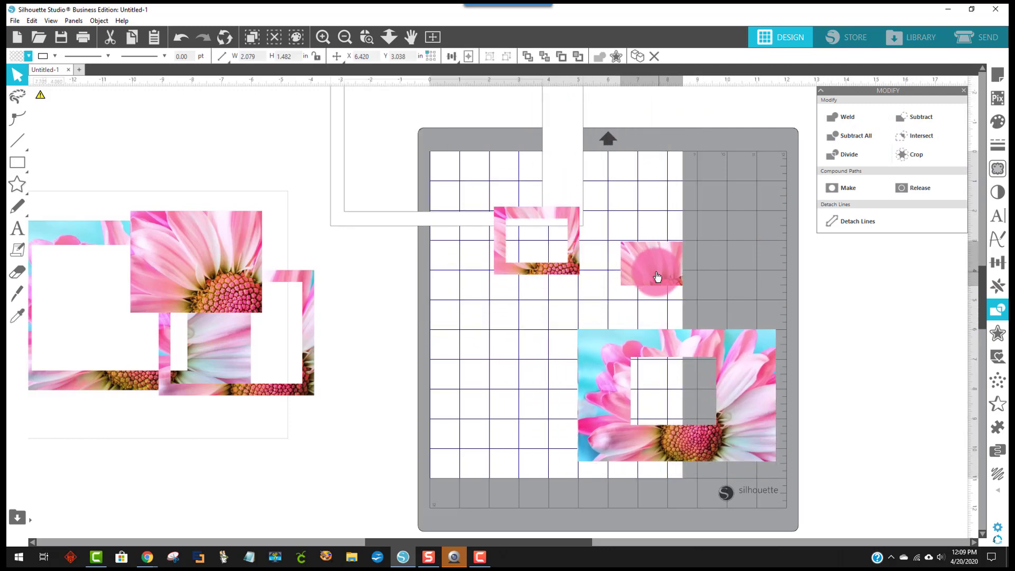
left_click_drag(578, 276, 559, 306)
left_click_drag(644, 279, 627, 289)
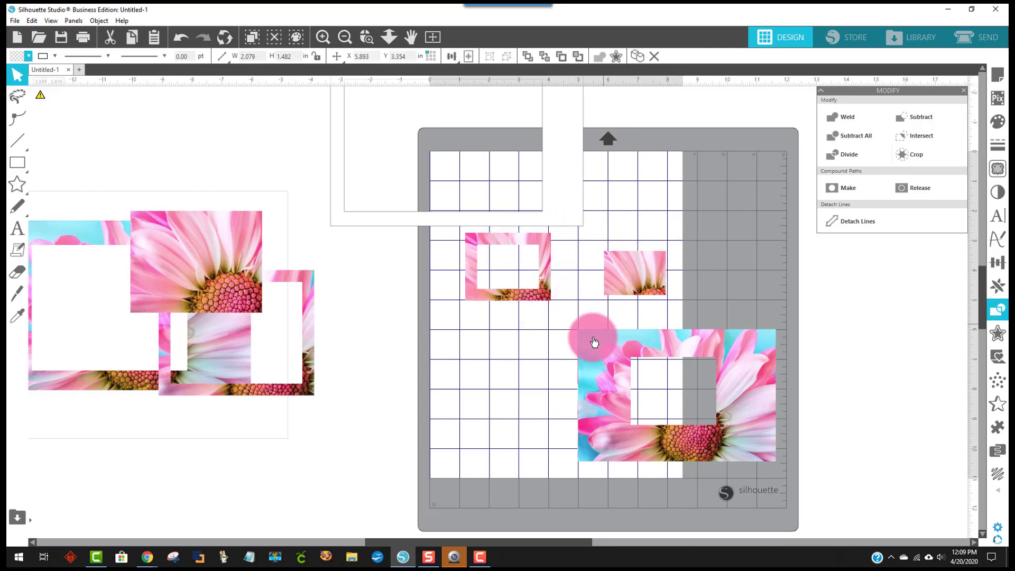
left_click_drag(591, 340, 544, 335)
Select the white card and all the separated flower pieces on the mat and delete them.
left_click(476, 208)
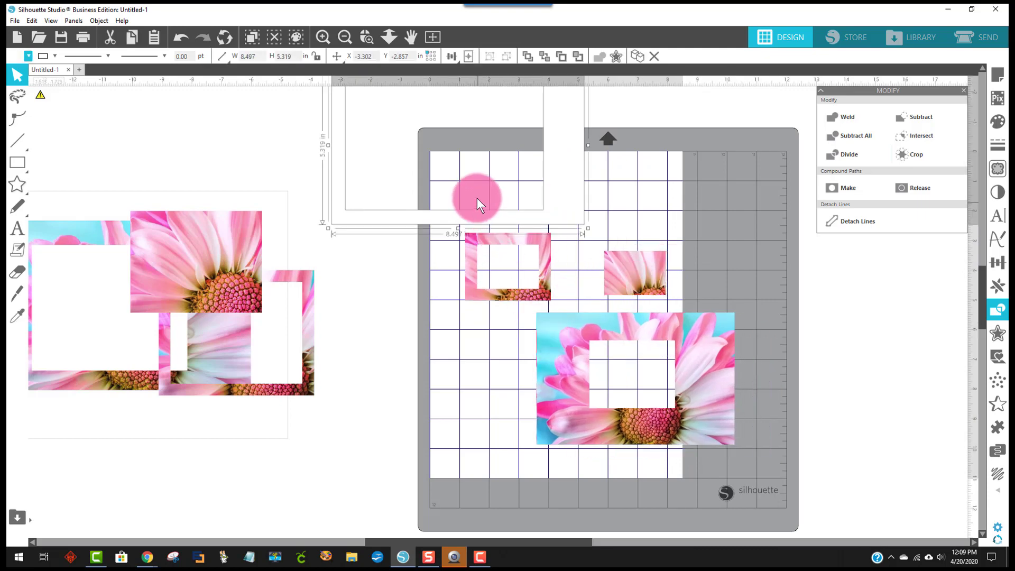
left_click_drag(465, 172, 442, 136)
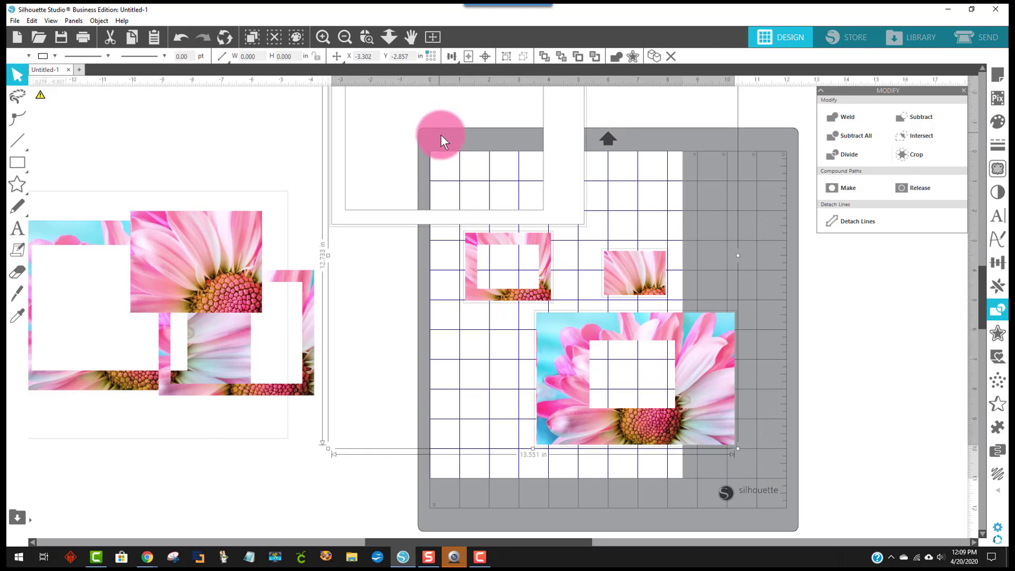
key("Delete")
Paste the copied flower picture and position it near the top of the mat.
right_click(517, 239)
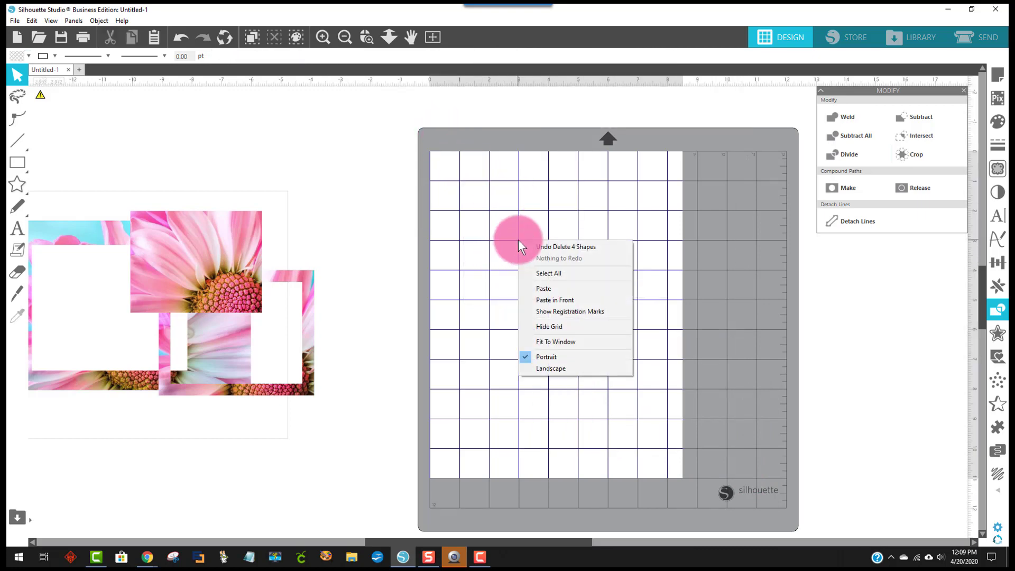
left_click(538, 286)
left_click_drag(537, 283, 589, 220)
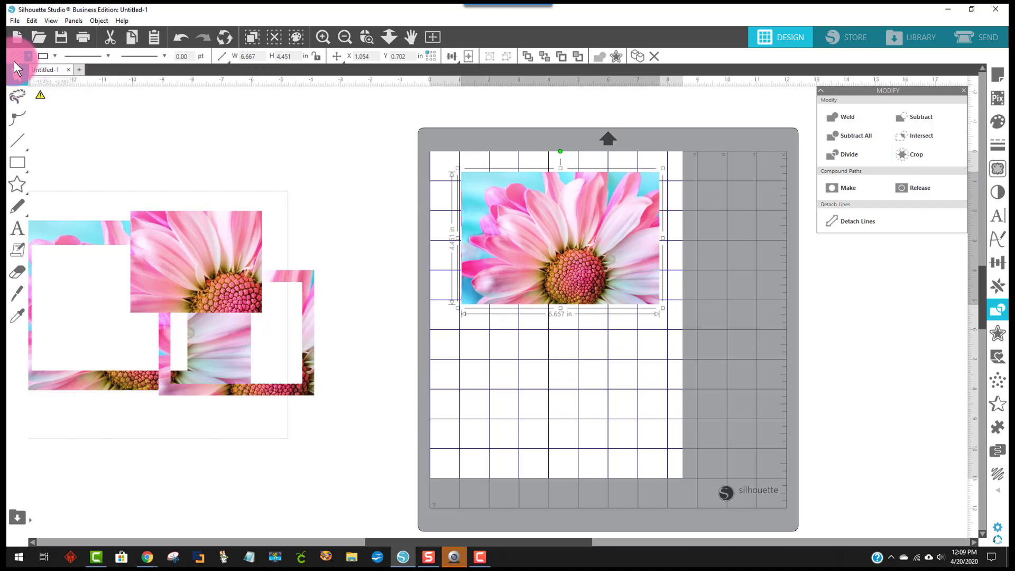
Draw a rectangle about 9.67 by 5.81 in covering the pasted flower picture and fill it with white.
left_click(17, 162)
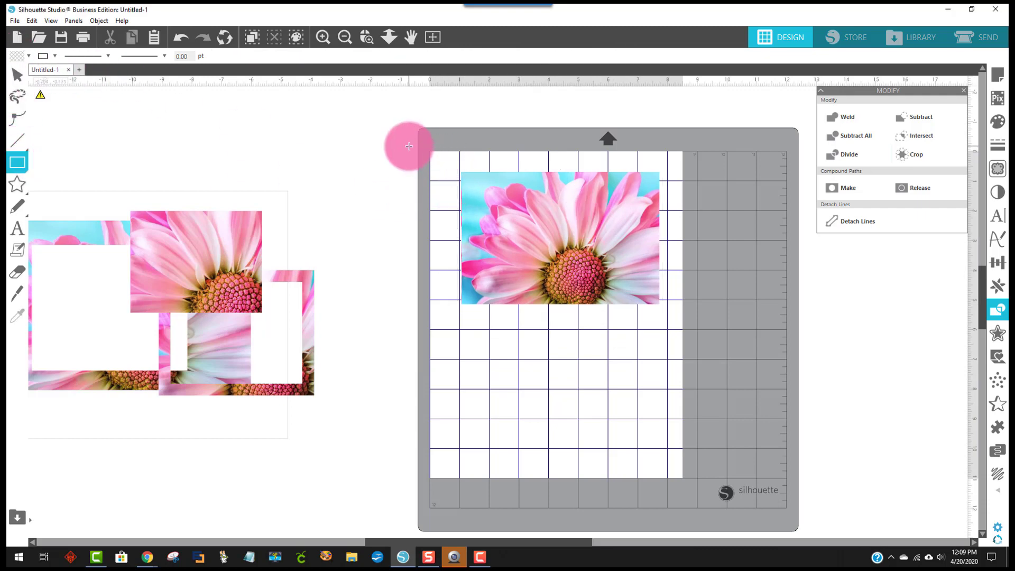
left_click_drag(408, 146, 696, 319)
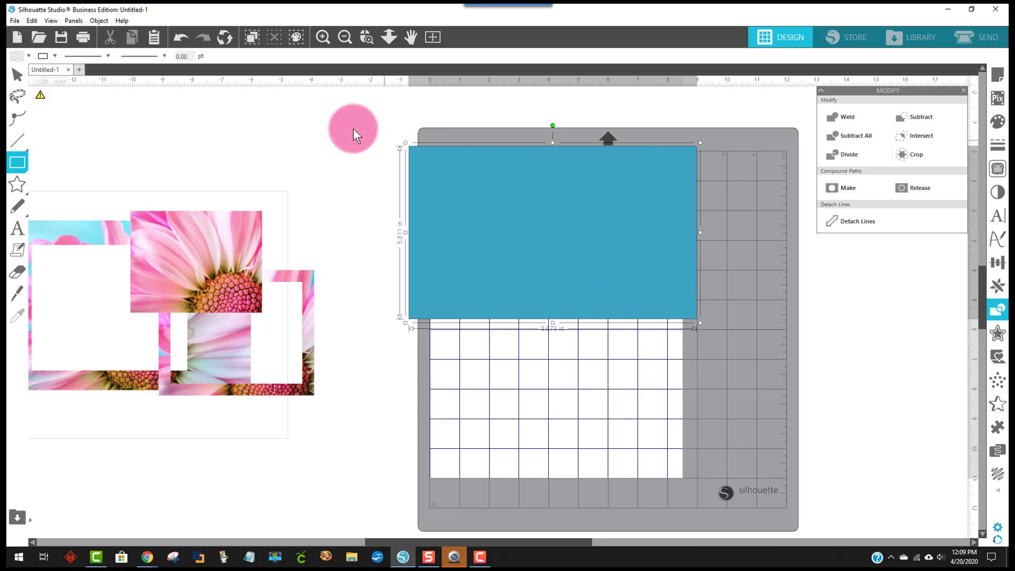
left_click(17, 52)
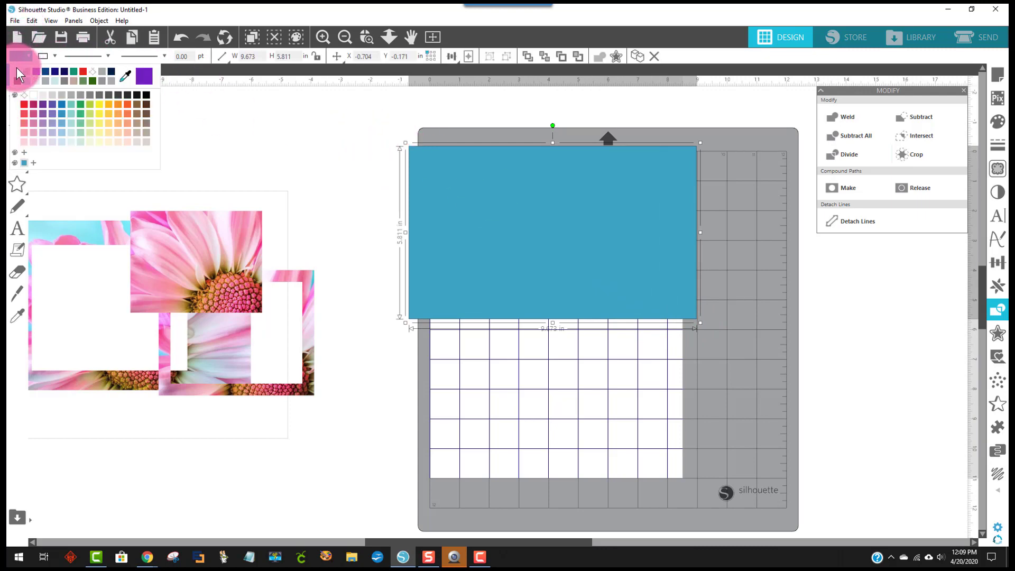
left_click(17, 68)
Send the white rectangle to the back and move the flower picture closer to the rectangle's left edge.
left_click(524, 212)
right_click(524, 212)
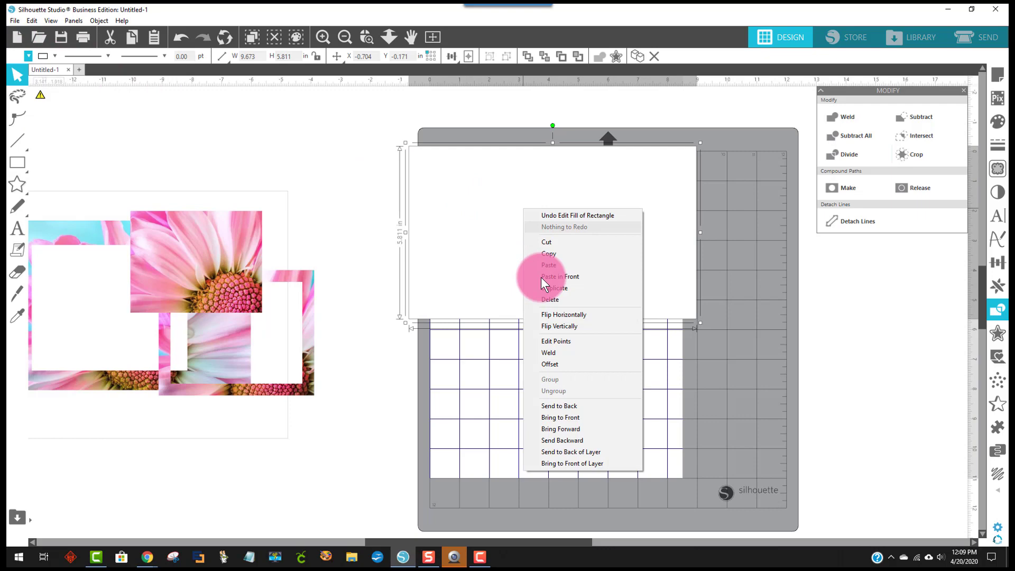
left_click(564, 404)
left_click(655, 303)
left_click_drag(604, 257, 571, 254)
left_click(661, 346)
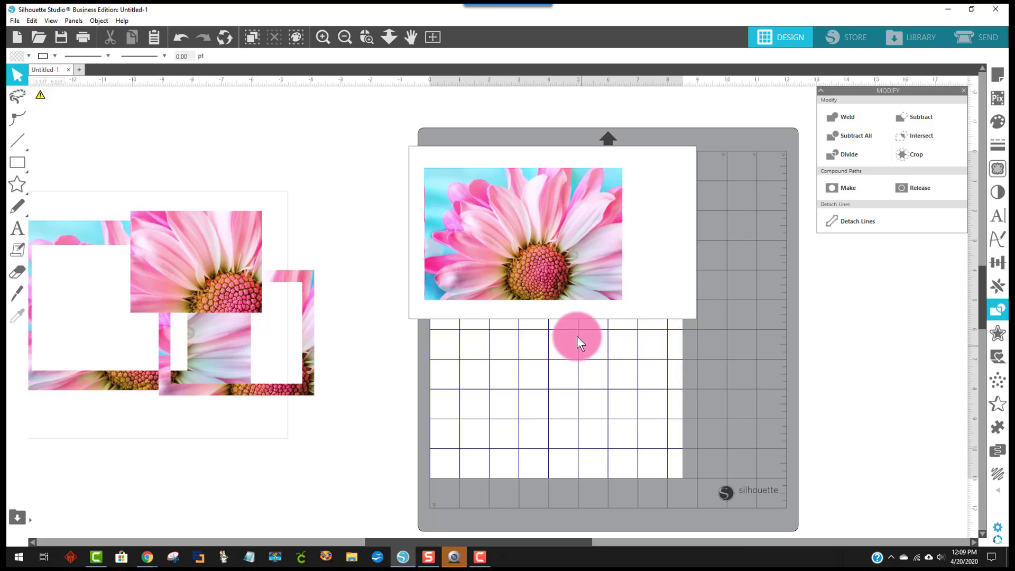
Save the flower picture and white rectangle selection to the Downloads folder as a JPEG named "for lou 2" at 150 dots per inch.
left_click(581, 270)
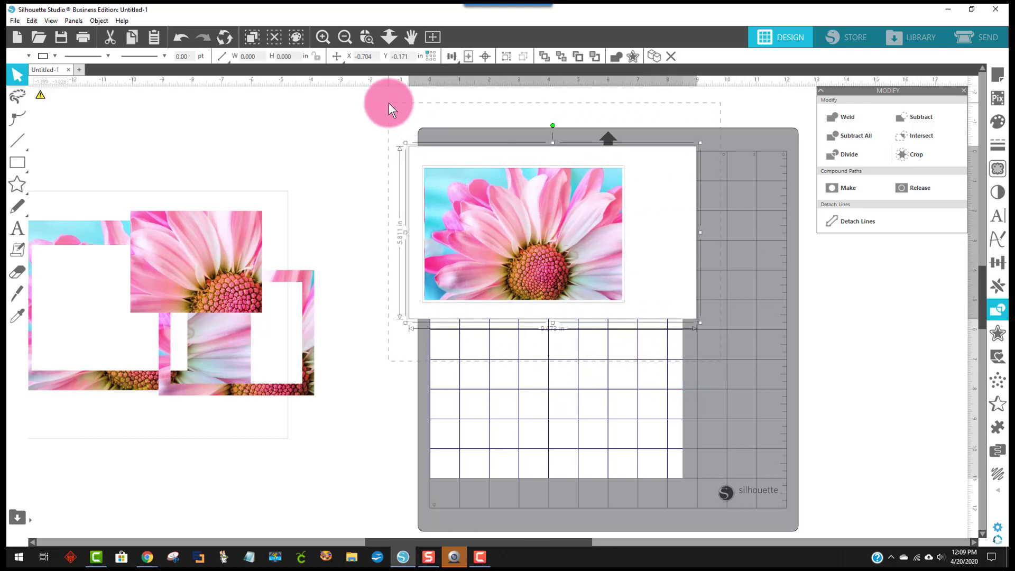
left_click(11, 19)
left_click(58, 120)
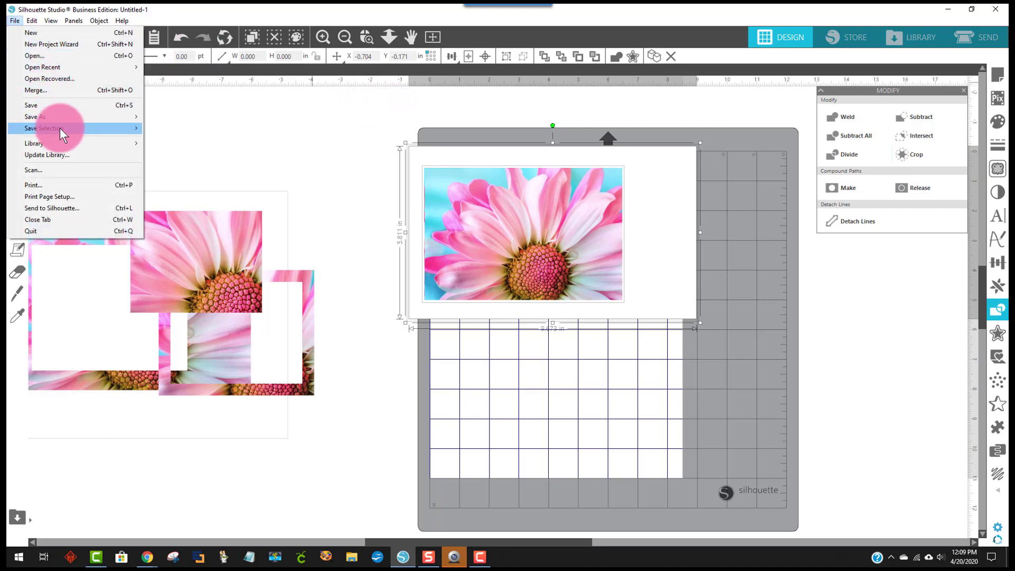
mouse_move(59, 128)
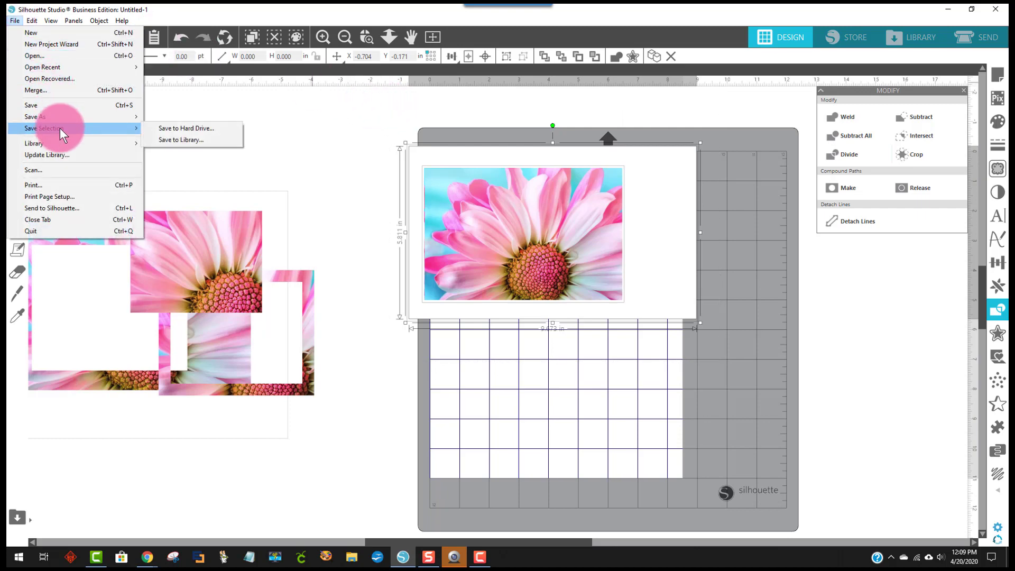
left_click(198, 128)
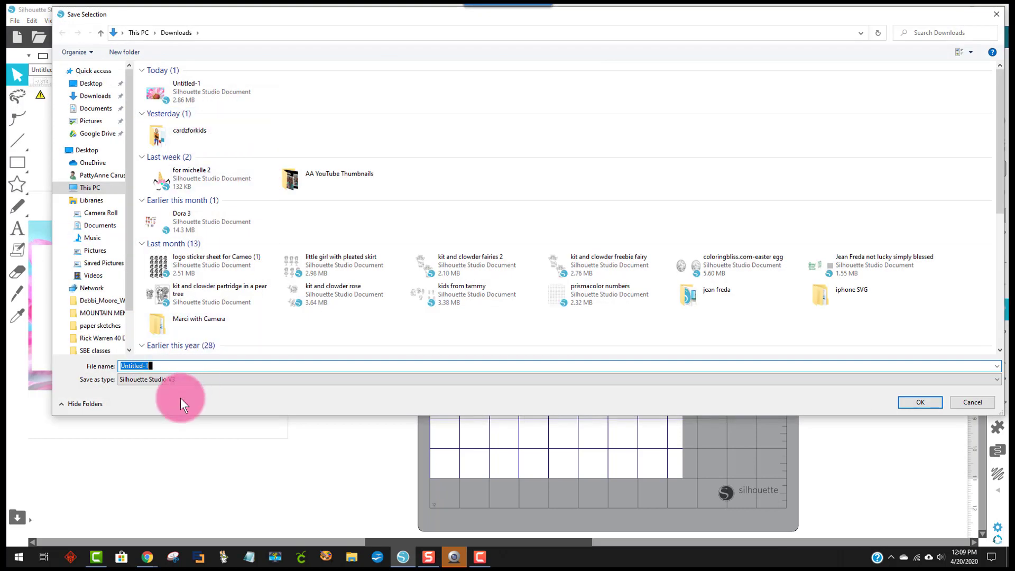
type("for lou 2")
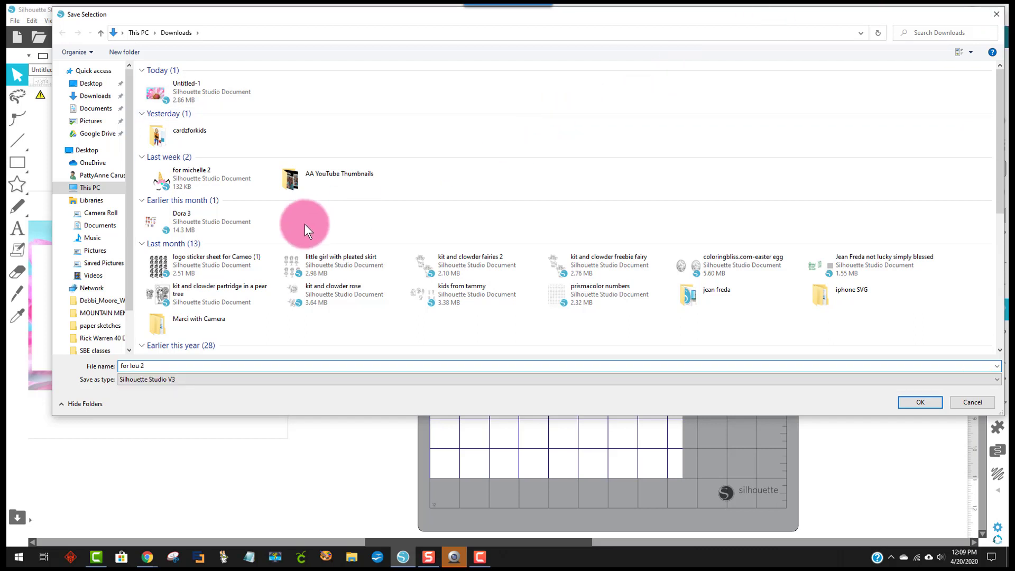
left_click(188, 380)
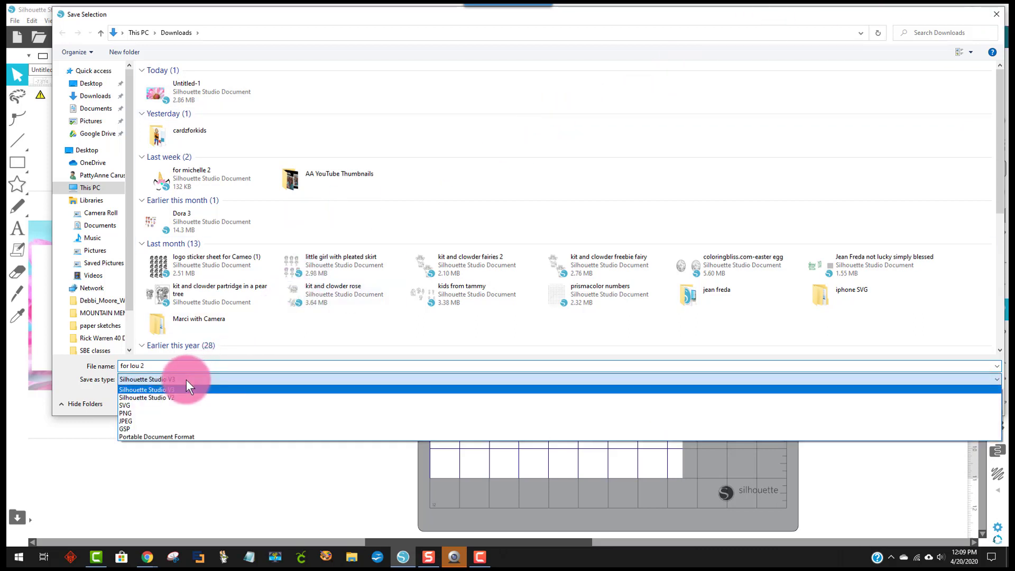
left_click(163, 417)
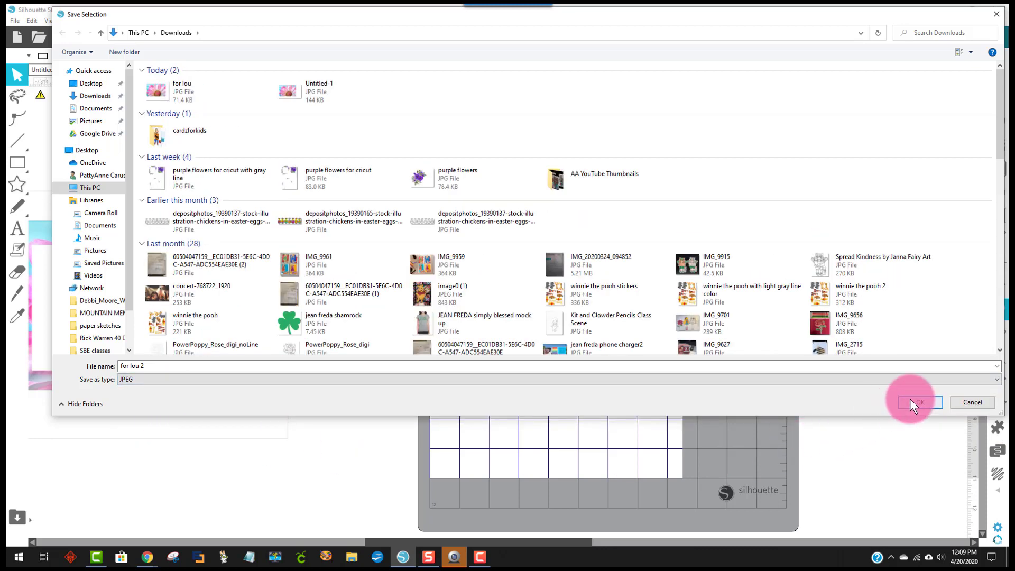
left_click(909, 400)
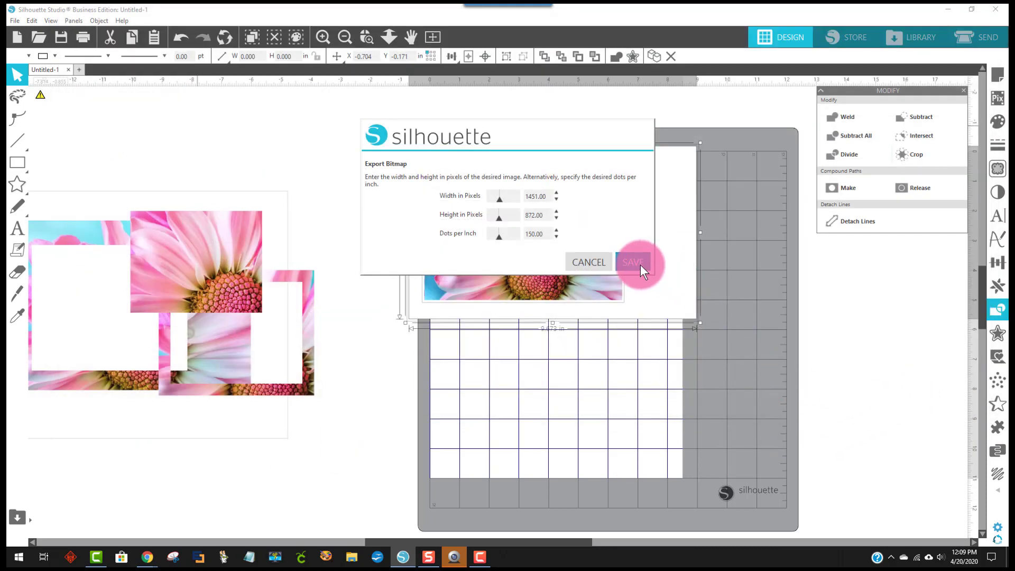
left_click(639, 264)
Delete the flower picture and the white rectangle from the mat.
left_click_drag(528, 271, 540, 300)
left_click(575, 341)
left_click(569, 360)
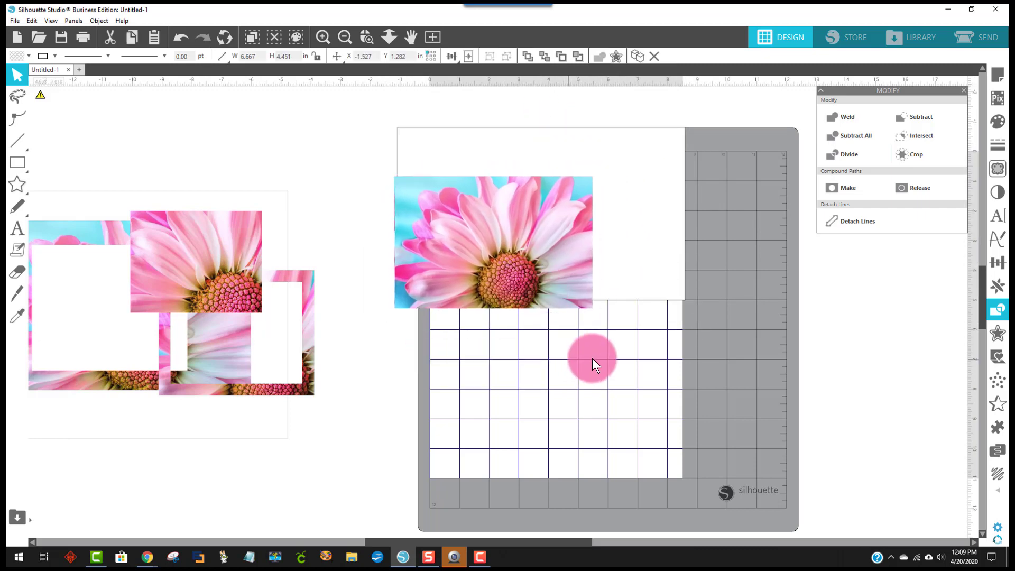
left_click(525, 209)
left_click(503, 185)
key("Delete")
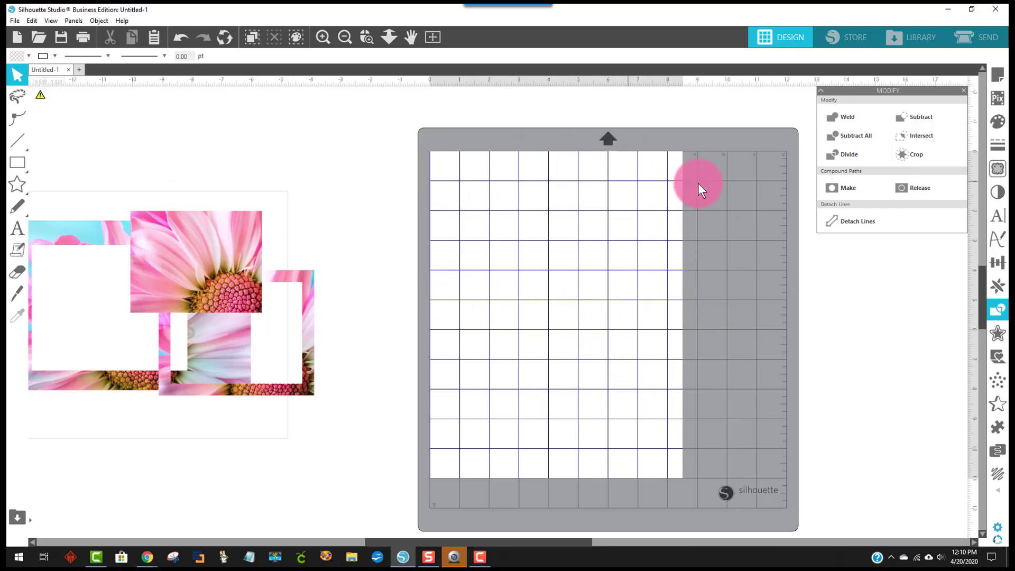
Merge the JPEG "for lou 2" from the Downloads folder into the document and place it over the mat.
left_click(13, 21)
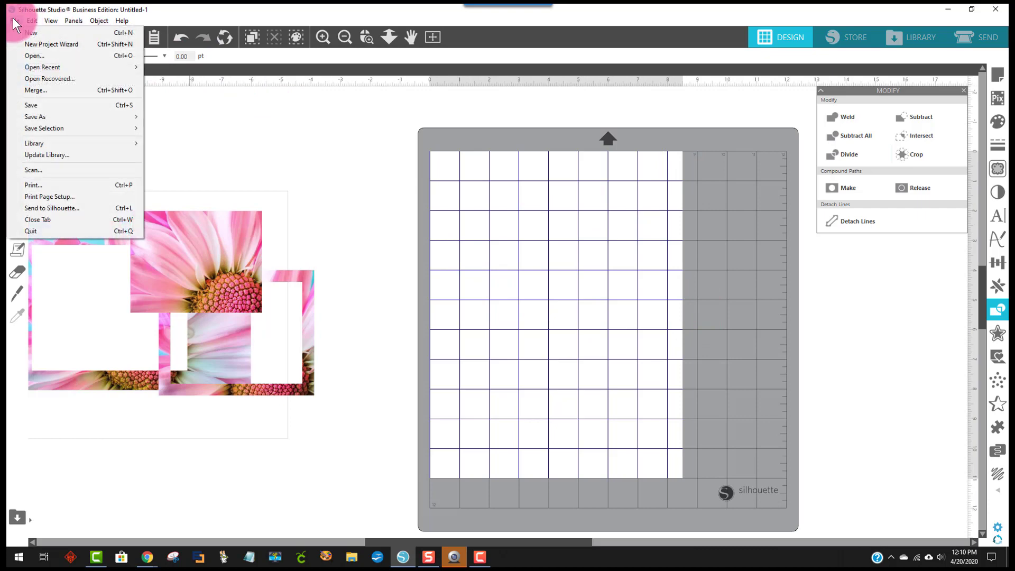
left_click(75, 92)
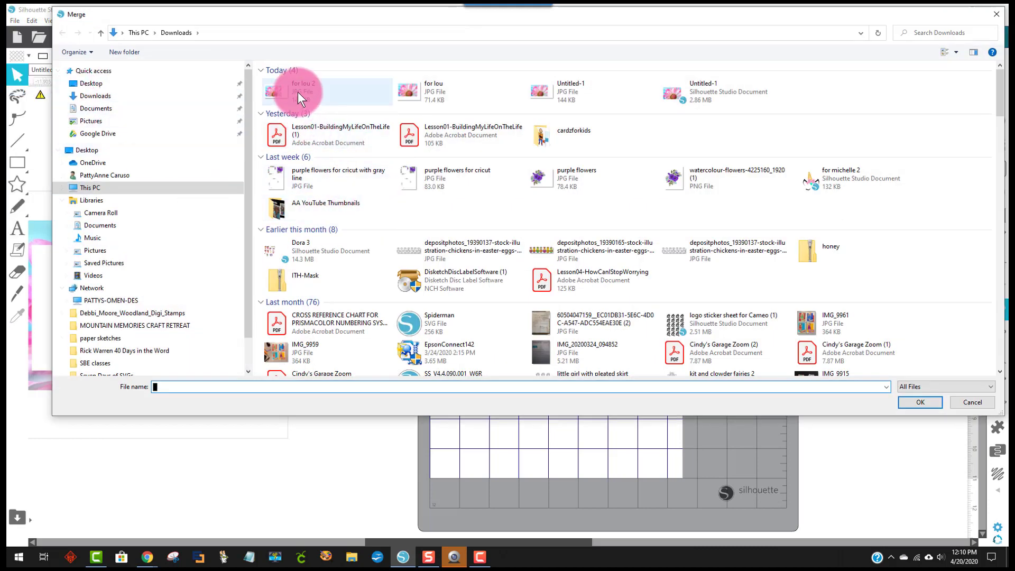
left_click(297, 92)
left_click(910, 403)
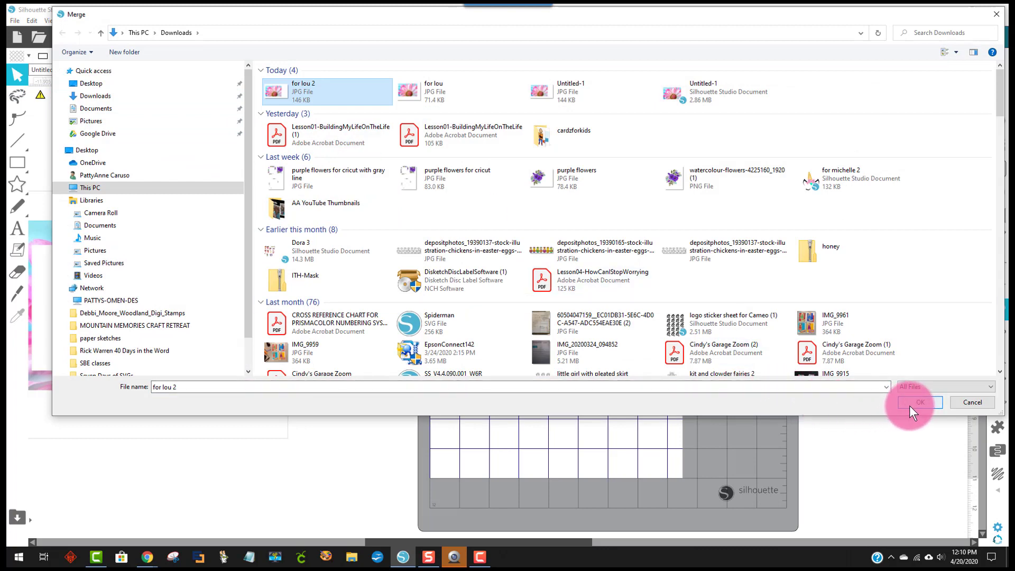
left_click_drag(668, 329, 185, 428)
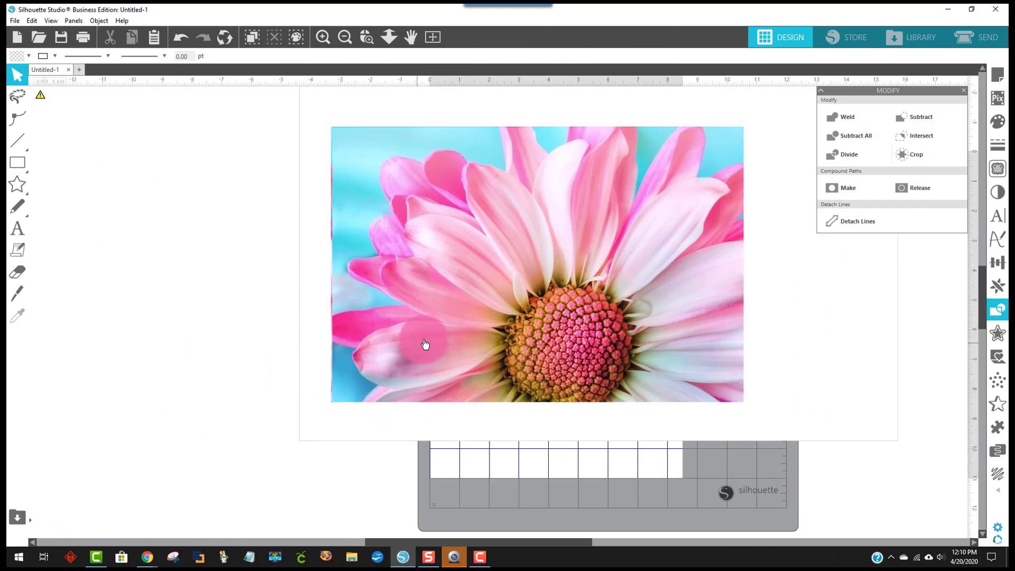
Scale the merged flower JPEG to about 8.01 in wide by 4.81 in high and place it in the upper part of the letter page.
left_click_drag(425, 344, 312, 391)
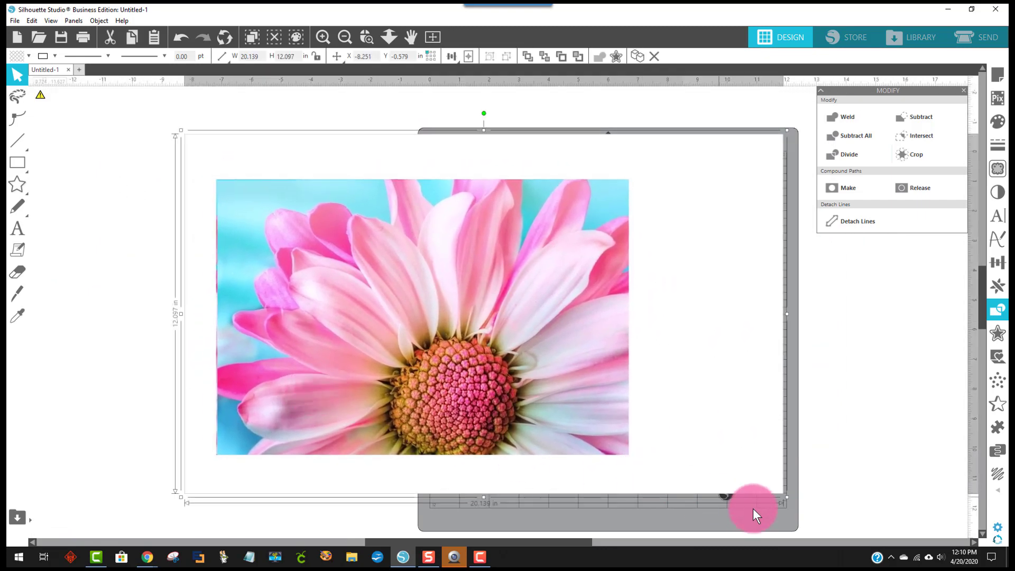
left_click_drag(784, 496, 287, 317)
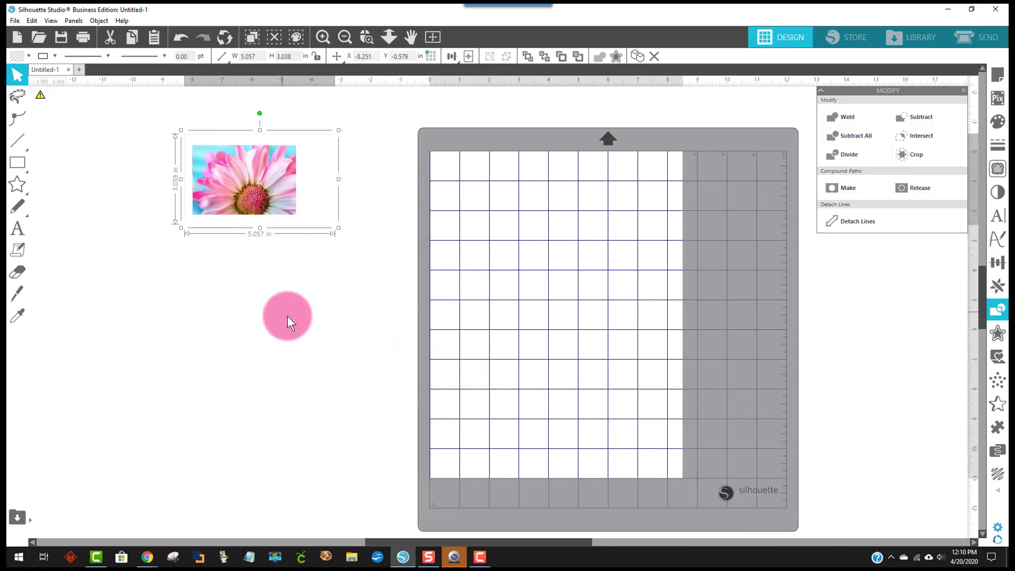
left_click_drag(265, 206, 525, 248)
mouse_move(605, 273)
left_mouse_down()
mouse_move(645, 305)
mouse_move(648, 328)
mouse_move(614, 280)
left_mouse_up()
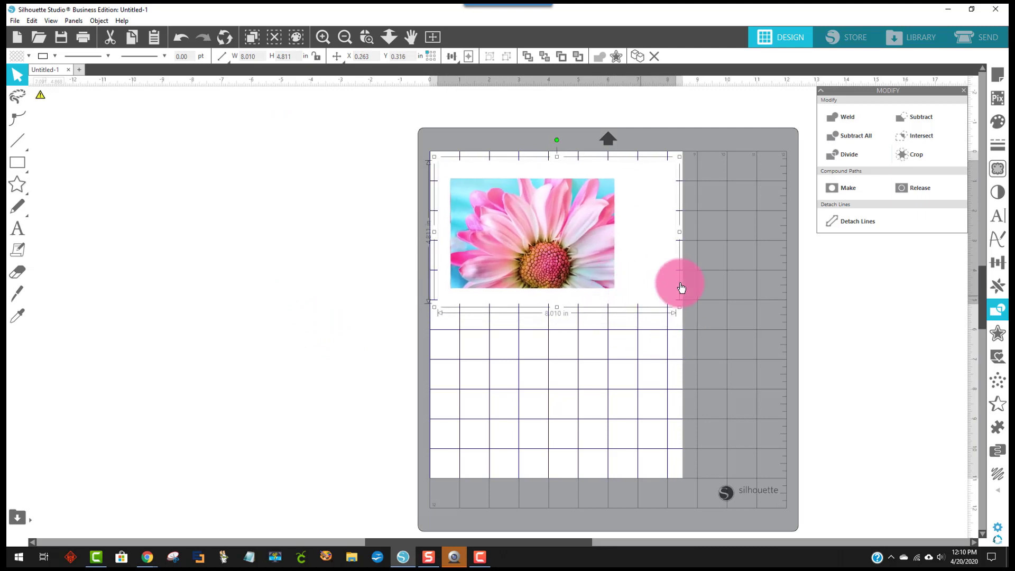
left_click(715, 270)
Draw a rectangle about 3.41 in wide by 2.56 in high over the middle of the flower picture.
left_click_drag(17, 162, 14, 163)
left_click_drag(487, 202, 589, 278)
mouse_move(18, 168)
left_mouse_down()
mouse_move(104, 156)
mouse_move(15, 198)
left_mouse_up()
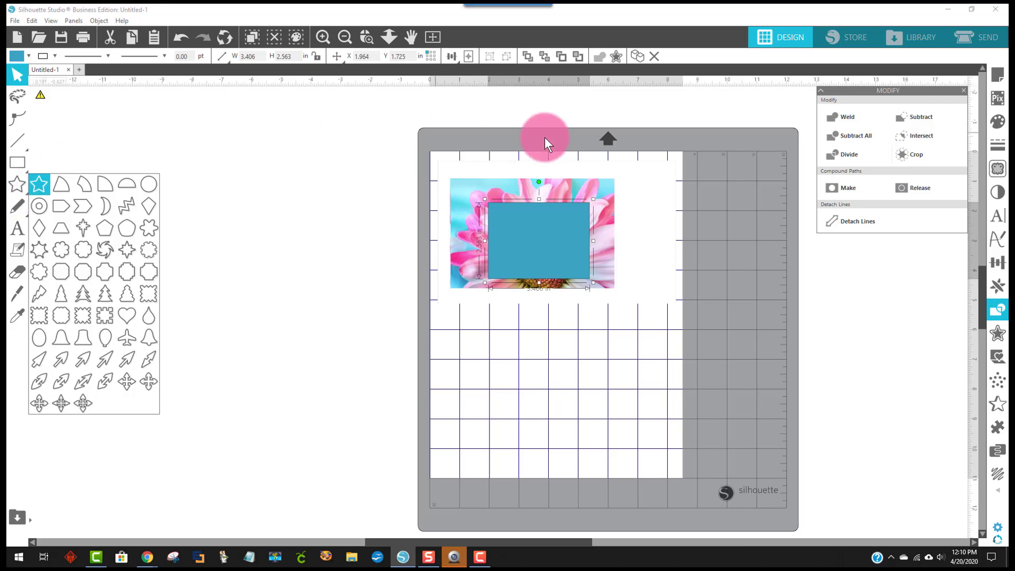
left_click(551, 220)
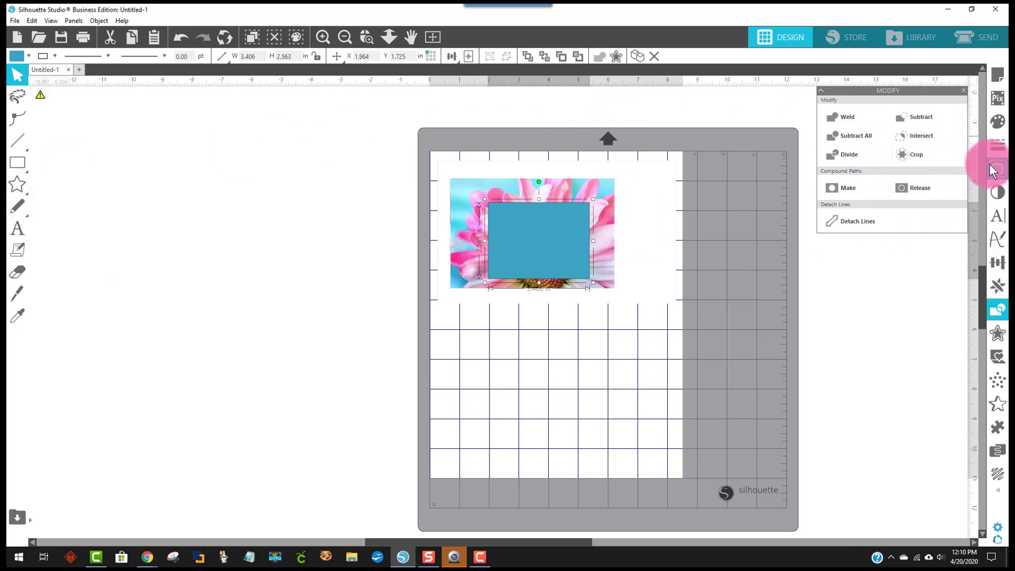
Create a 0.4 in internal offset of the rectangle with sharp corners.
left_click(998, 333)
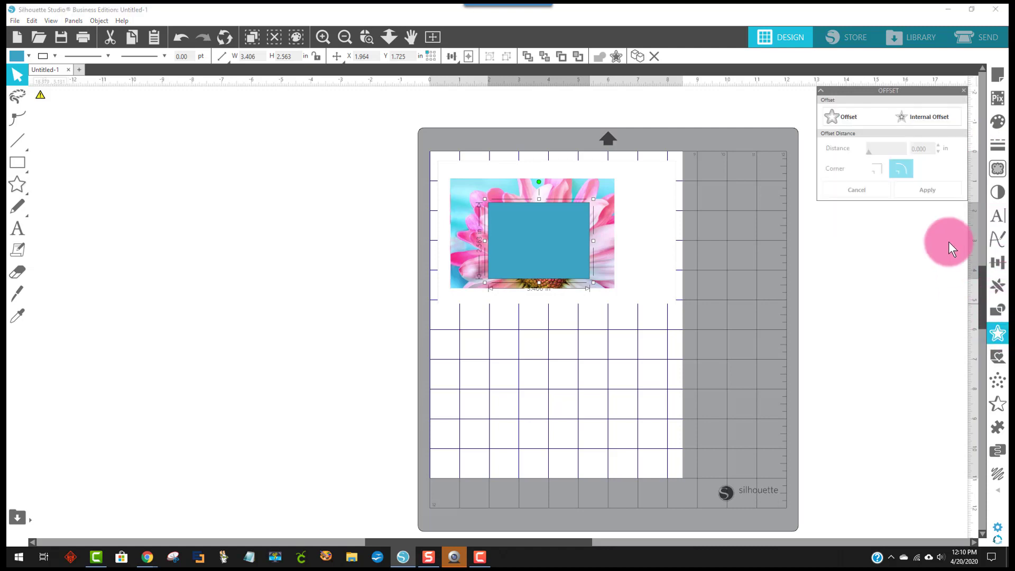
left_click(937, 116)
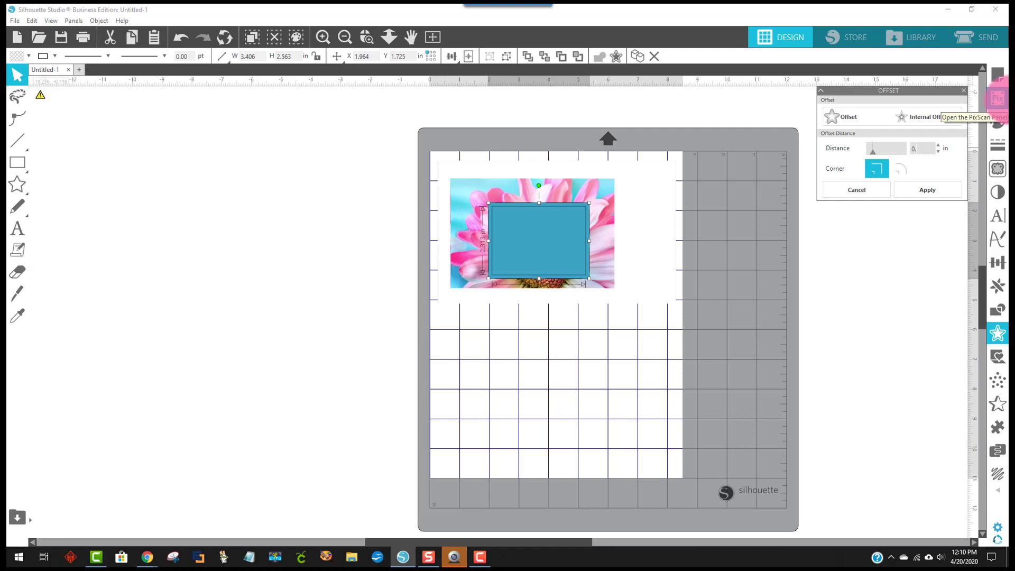
key("Return")
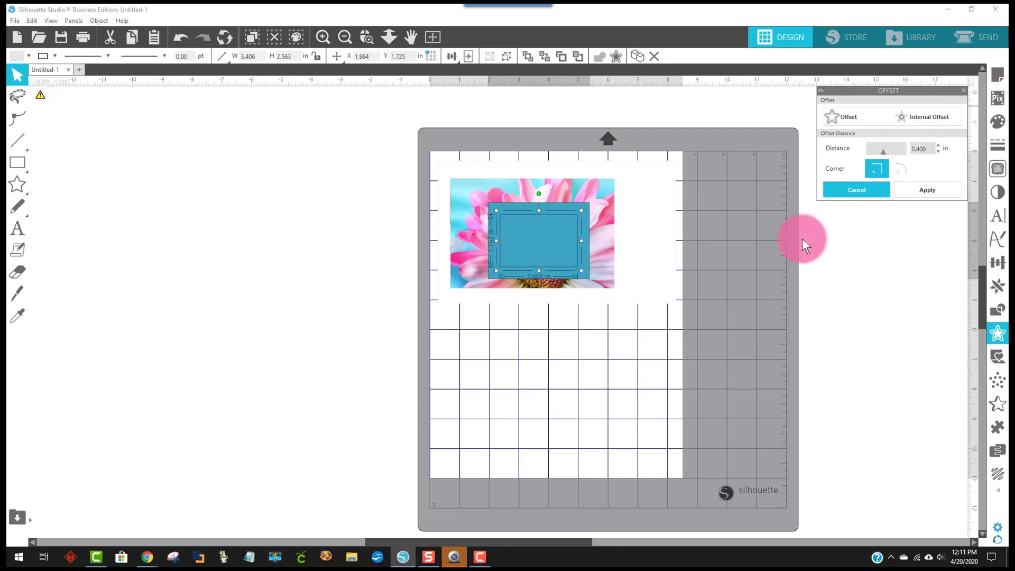
left_click(663, 357)
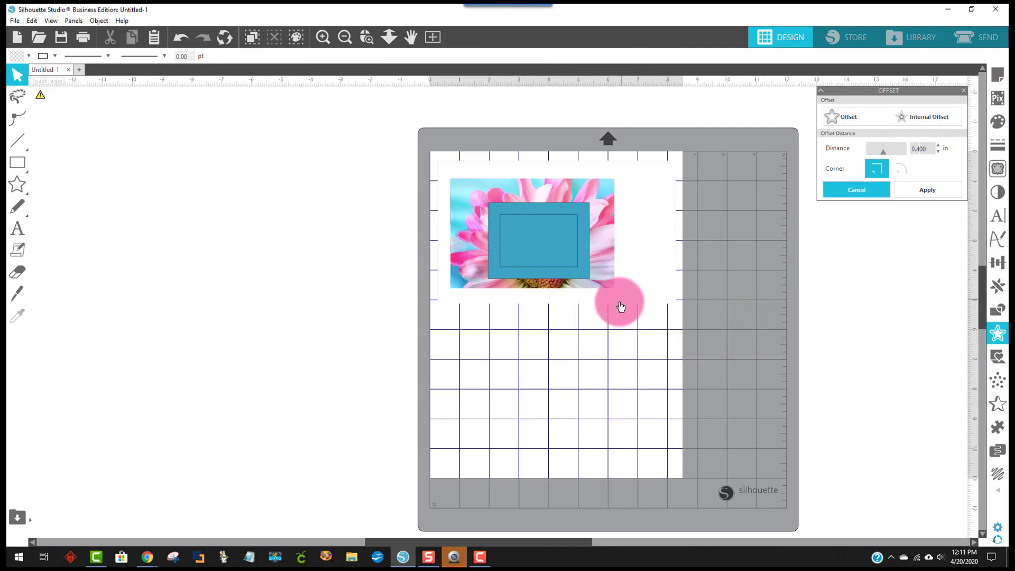
Bring the flower JPEG to the front, over the two rectangles.
left_click(645, 282)
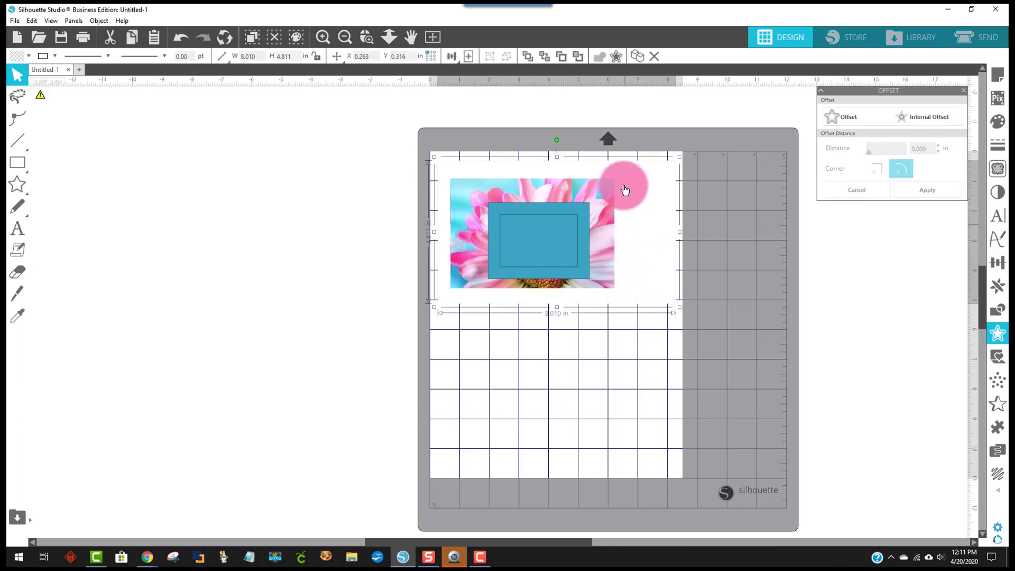
right_click(647, 240)
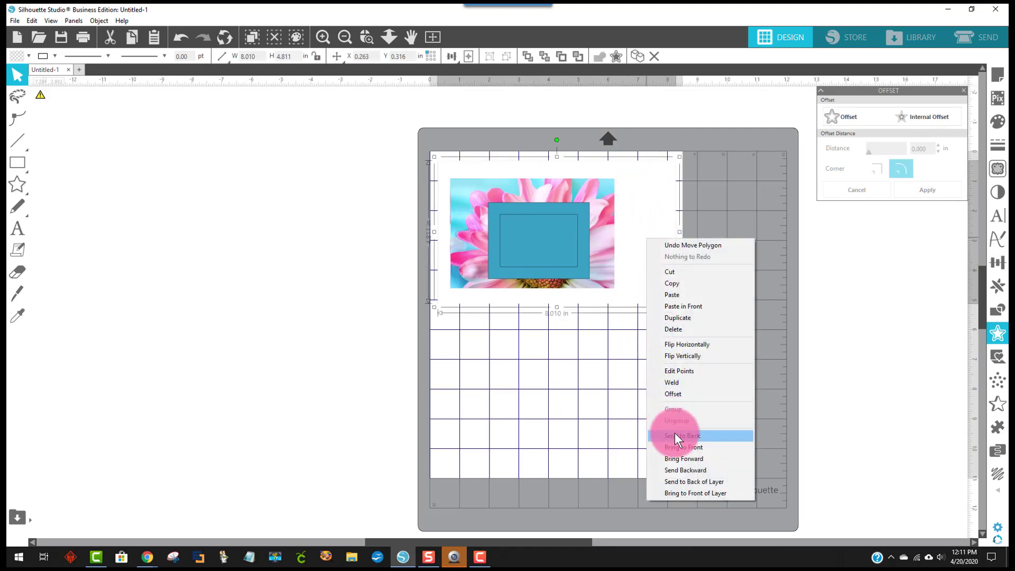
left_click(680, 445)
left_click(641, 386)
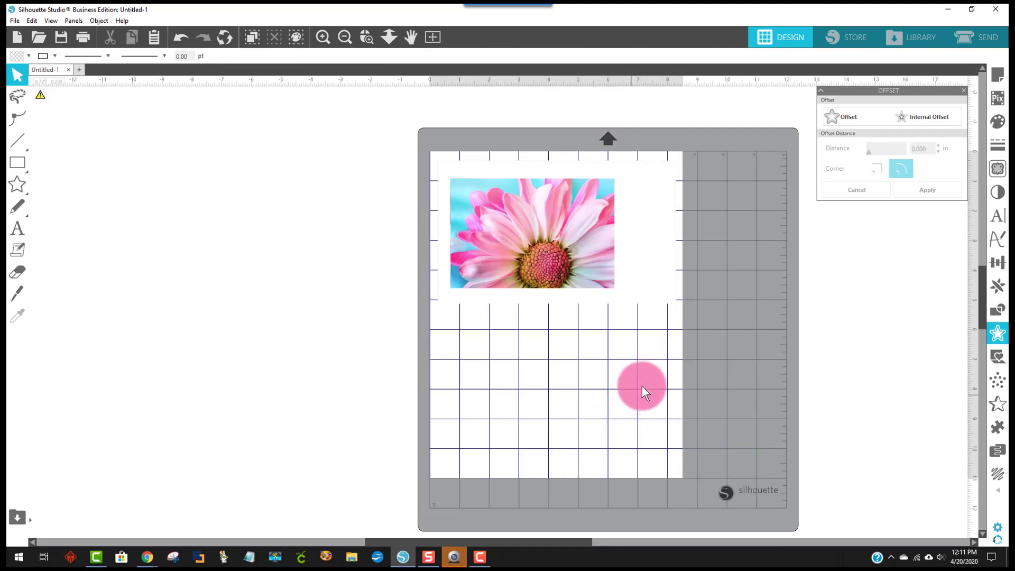
Divide the flower JPEG with the two rectangles beneath it.
left_click_drag(671, 380, 499, 188)
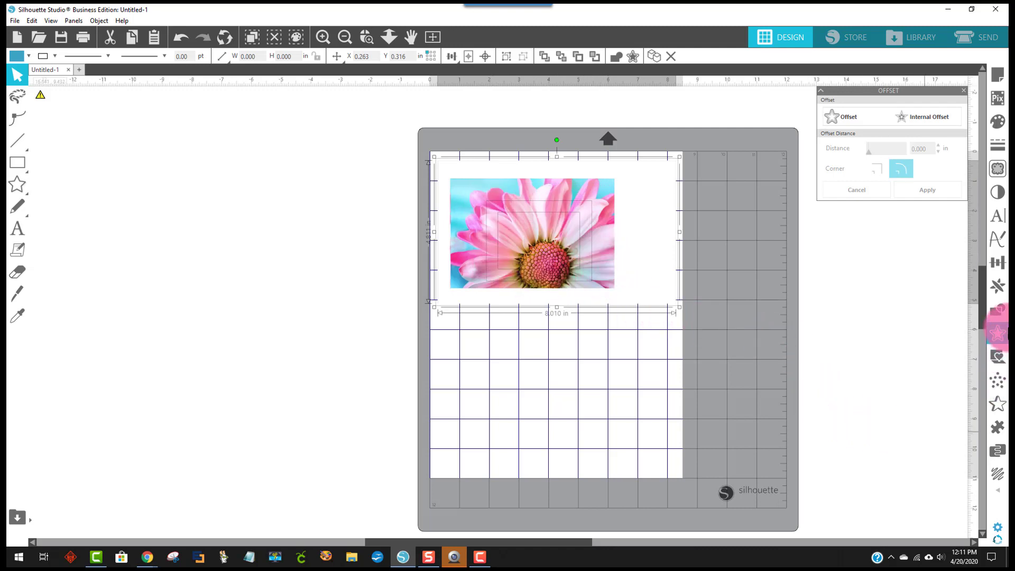
left_click(997, 309)
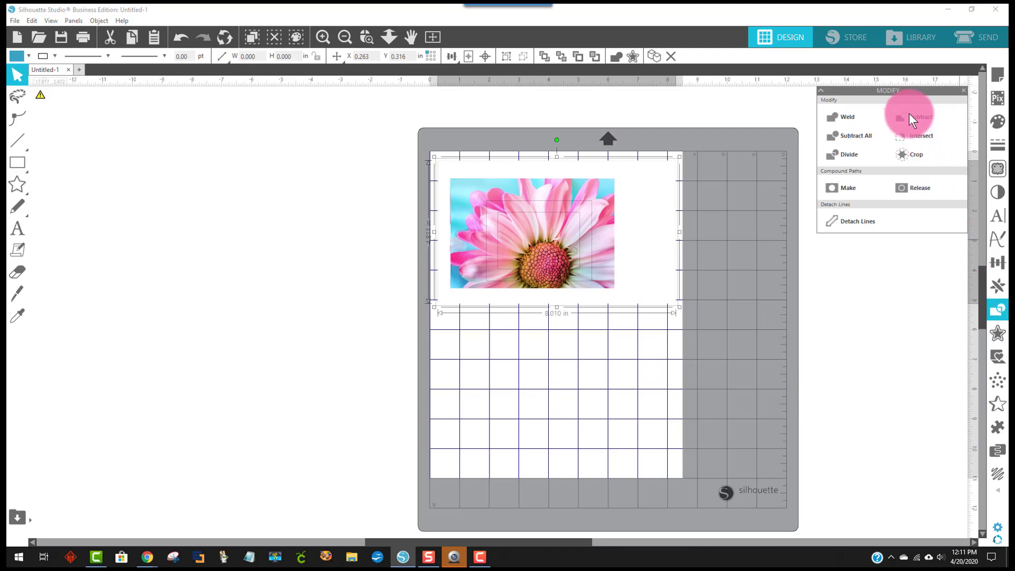
left_click(843, 155)
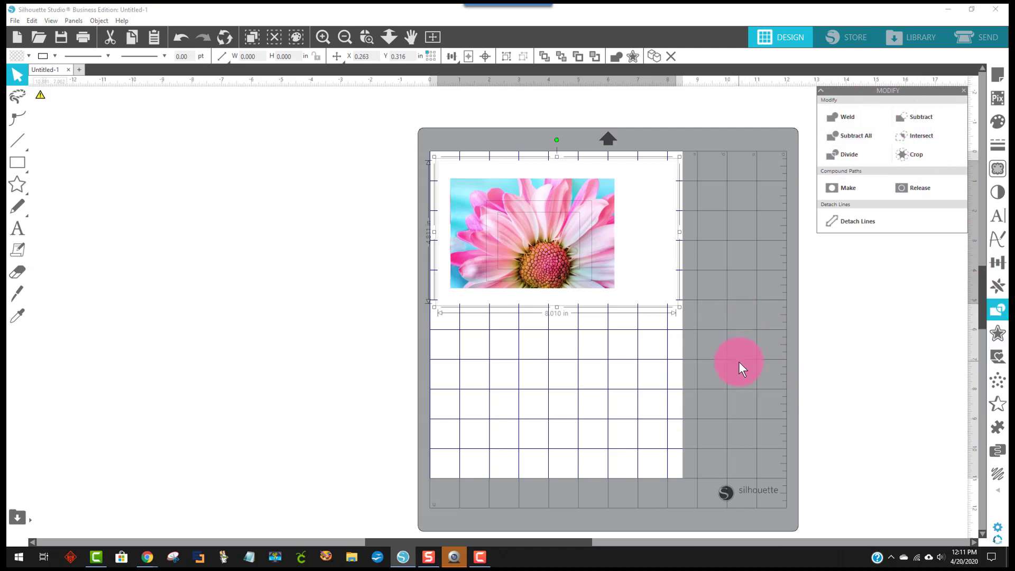
left_click(755, 357)
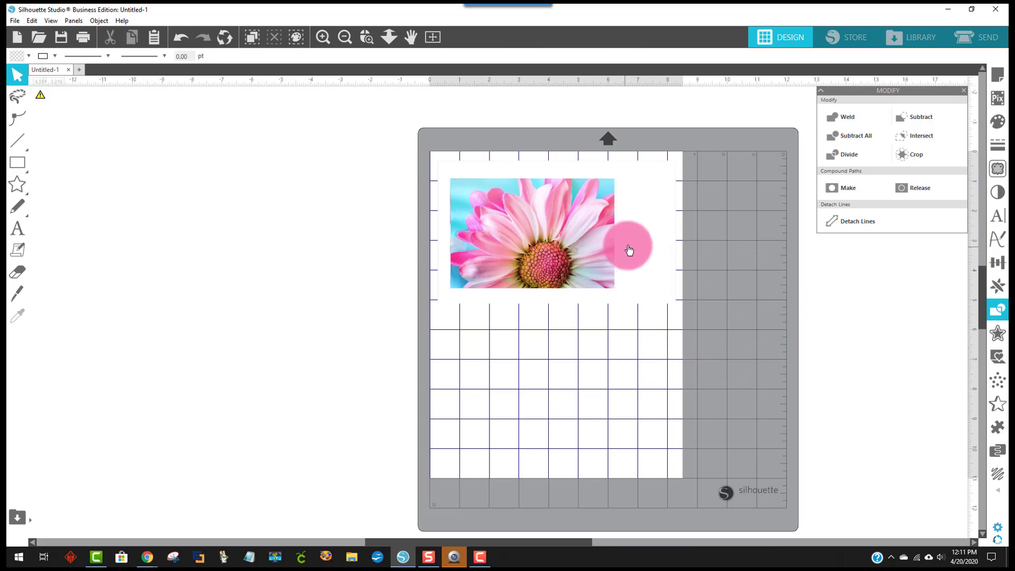
Move the outer picture frame down the mat and place the inner frame and centre piece back inside its opening.
left_click_drag(624, 244, 643, 382)
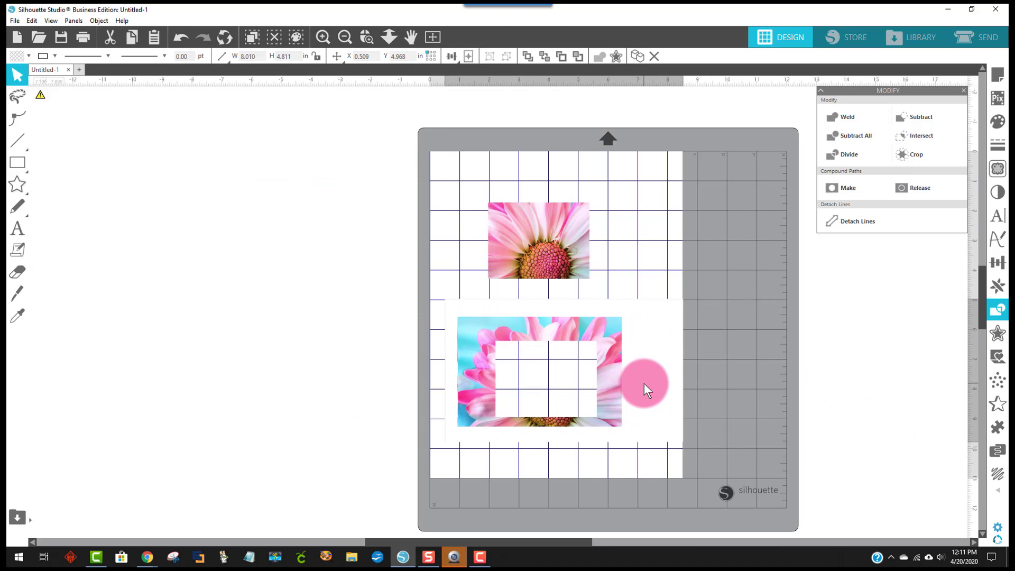
left_click_drag(562, 254, 572, 386)
left_click_drag(555, 272, 558, 411)
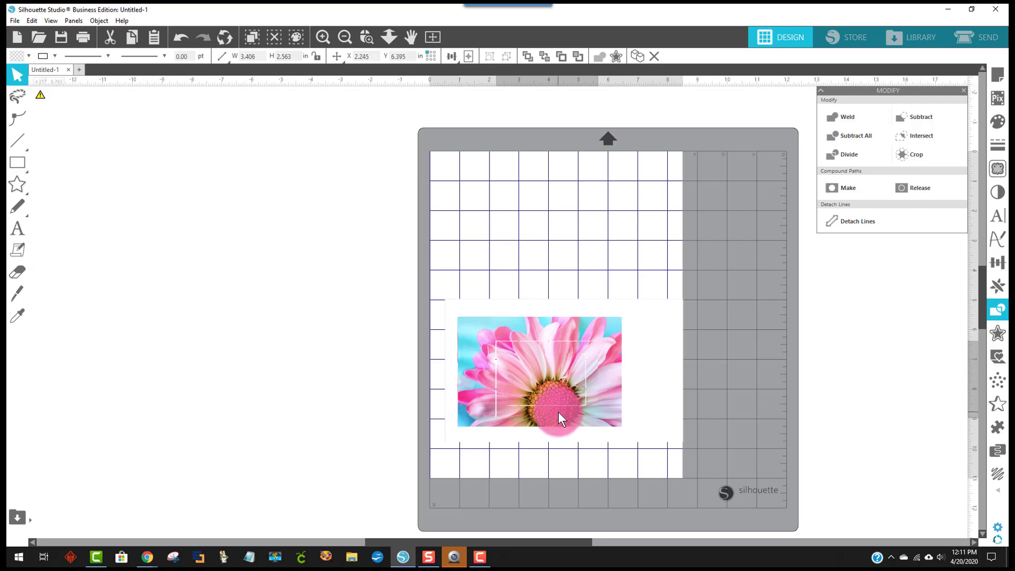
left_click(591, 284)
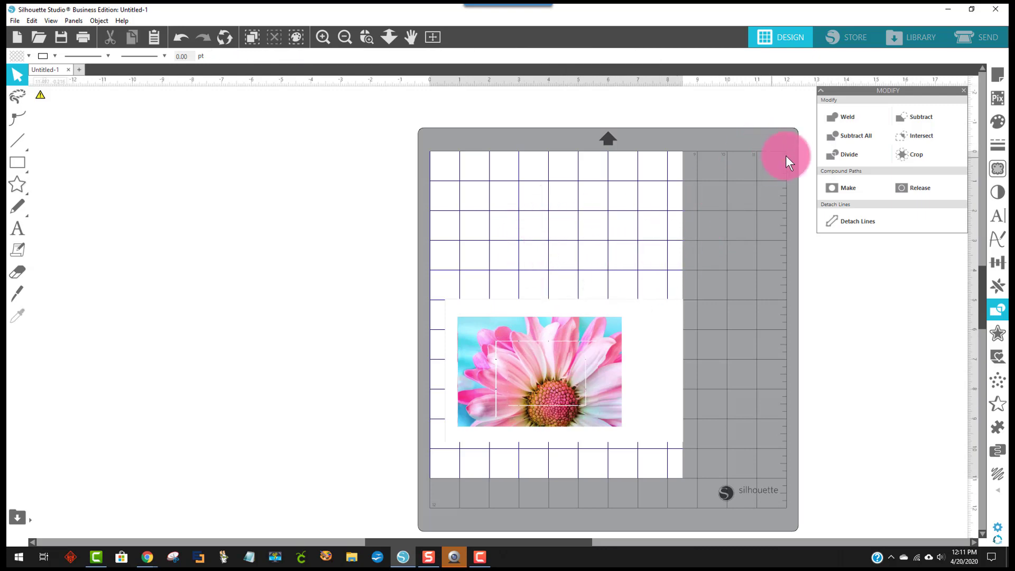
Set the media size to Auto (12x12) and reduce the grid spacing to 0.004 in so the page appears dark.
left_click(996, 75)
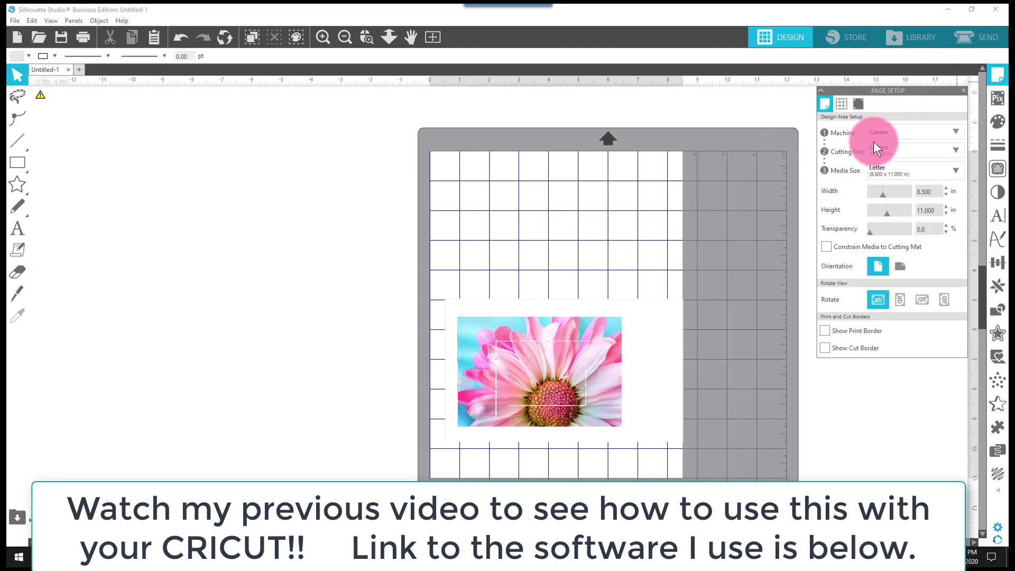
left_click(891, 171)
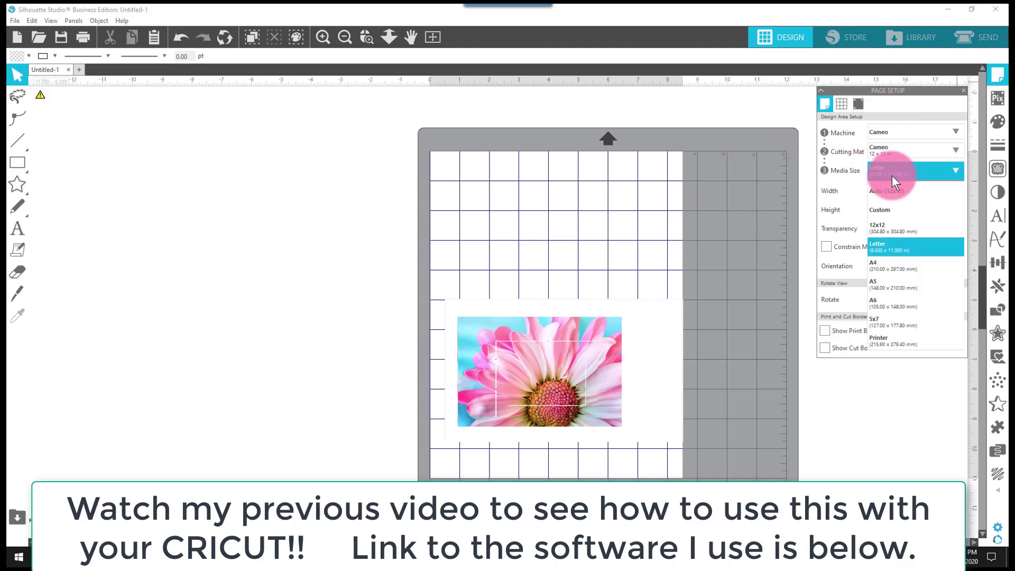
left_click(892, 191)
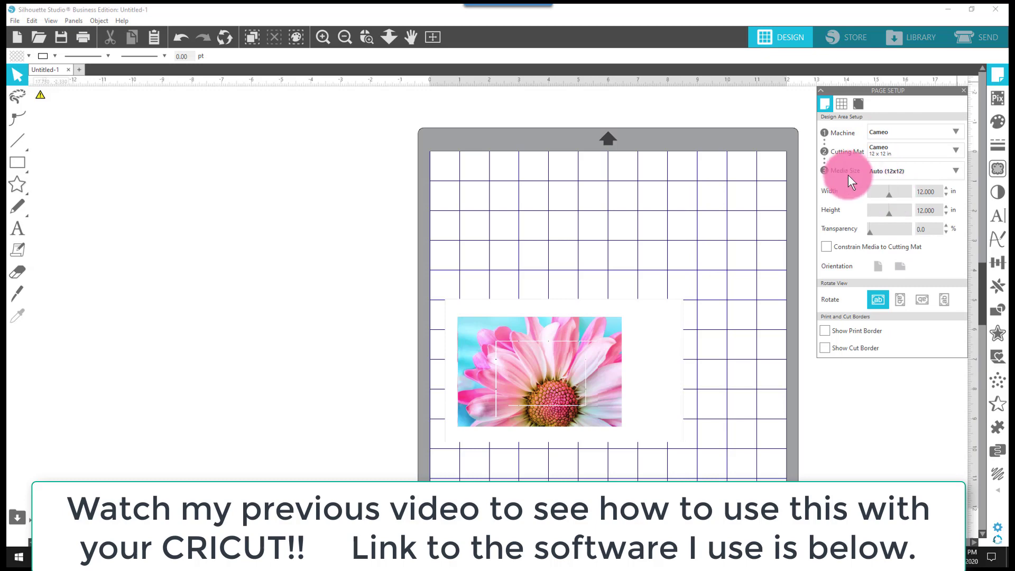
left_click(841, 104)
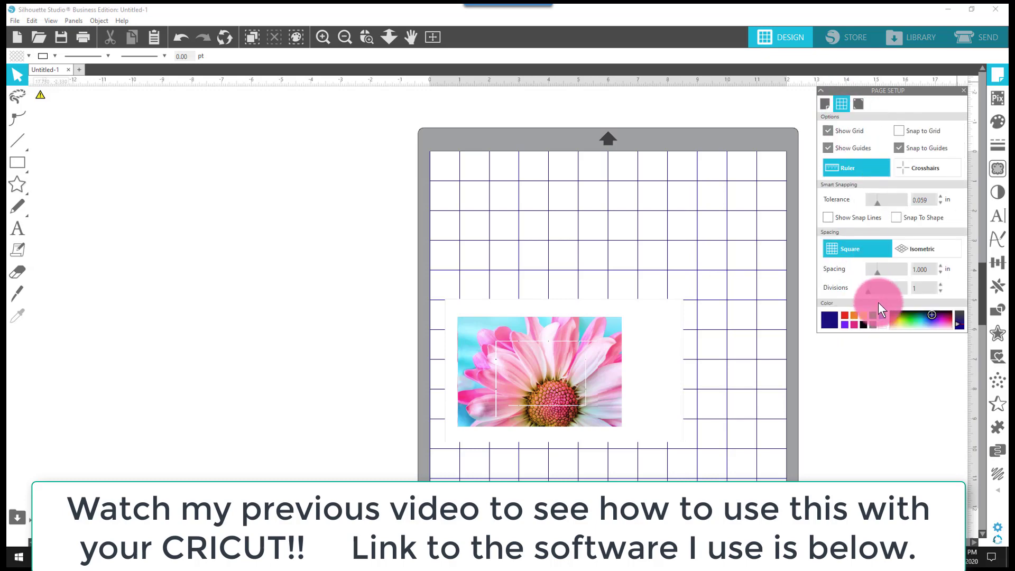
left_click_drag(887, 273, 858, 274)
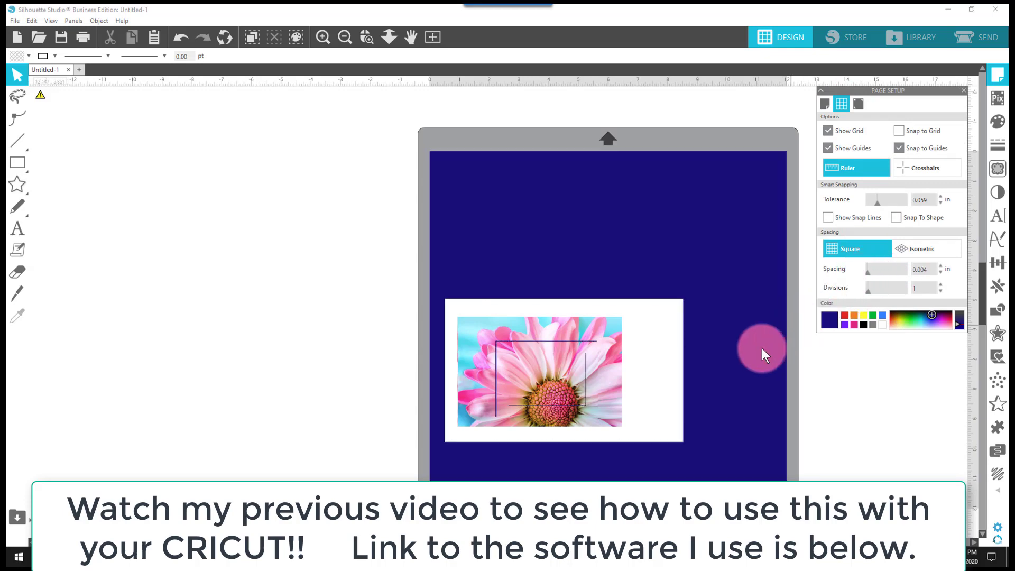
Spread the pieces apart on the mat, with the outer frame above and the inner frame and centre piece side by side below it.
left_click_drag(673, 369, 698, 243)
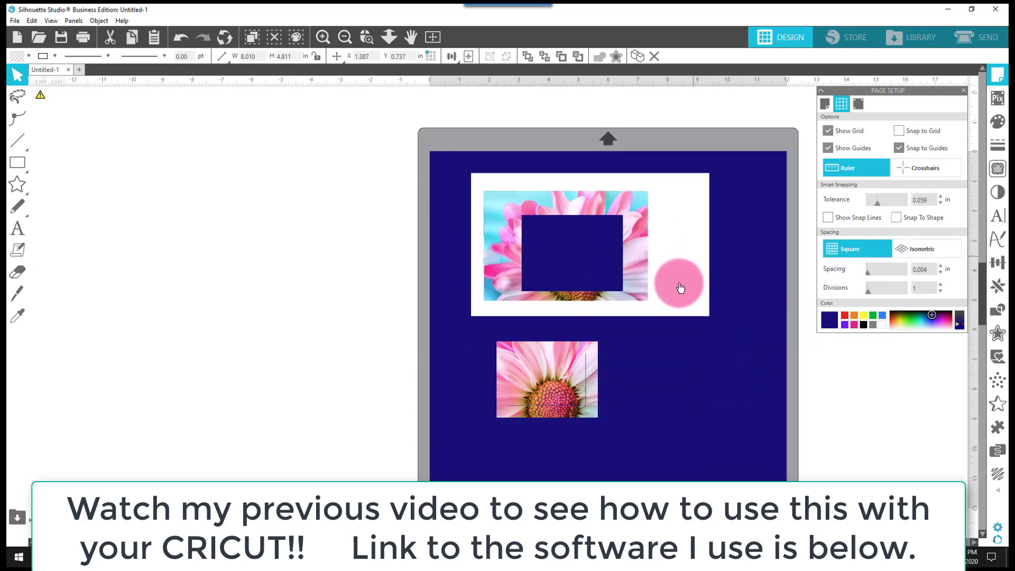
left_click_drag(572, 388, 694, 373)
mouse_move(591, 367)
left_mouse_down()
mouse_move(593, 353)
mouse_move(606, 358)
left_mouse_up()
left_click_drag(674, 372, 667, 372)
left_click(716, 322)
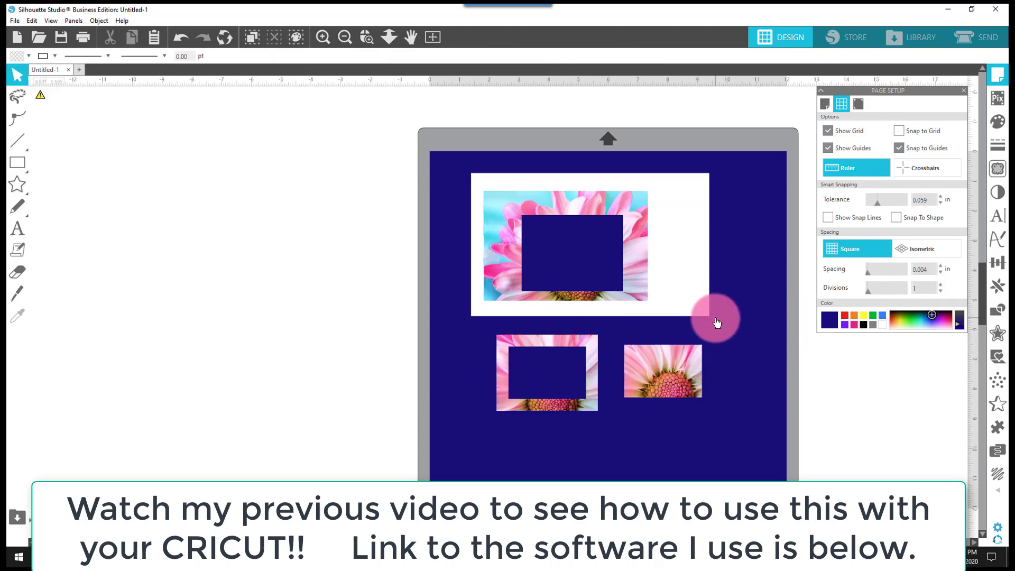